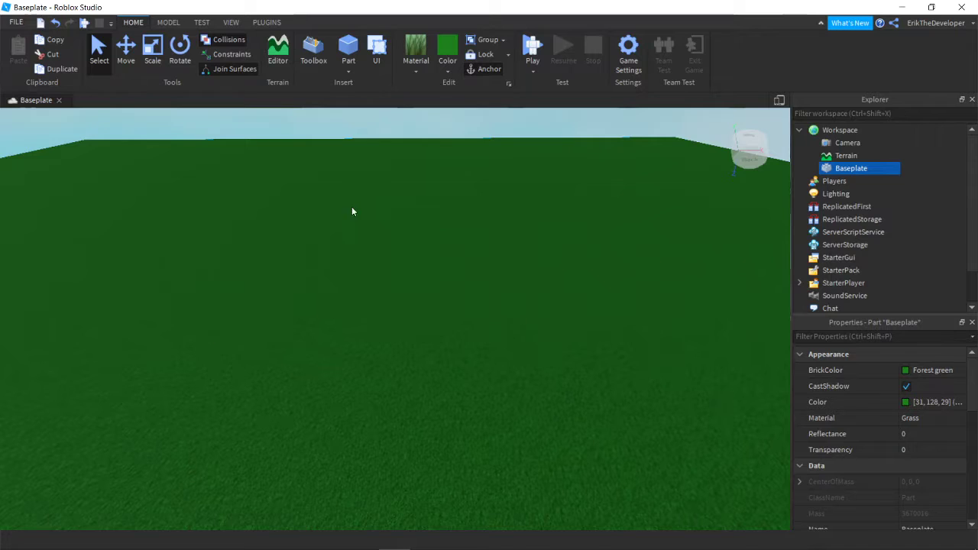
right_drag(351, 206, 300, 416)
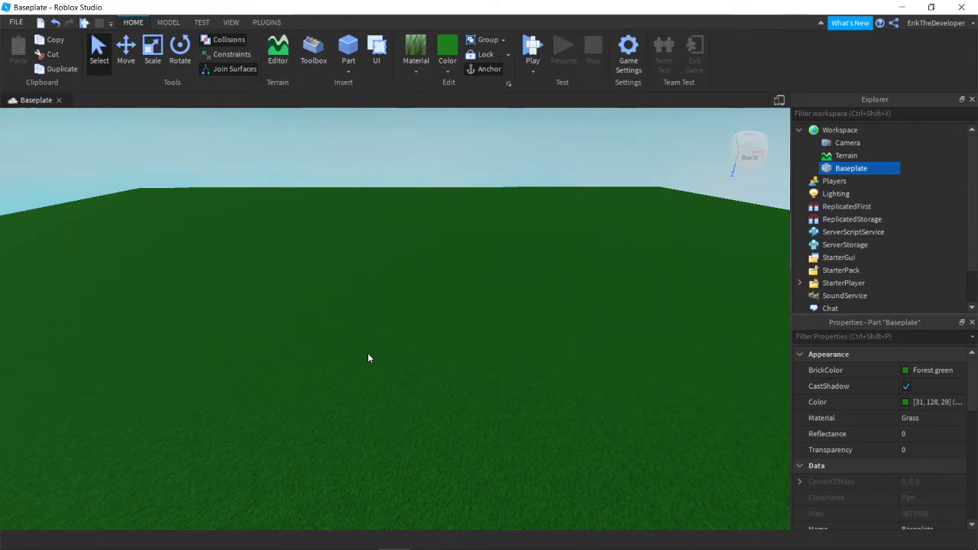
right_drag(368, 353, 367, 352)
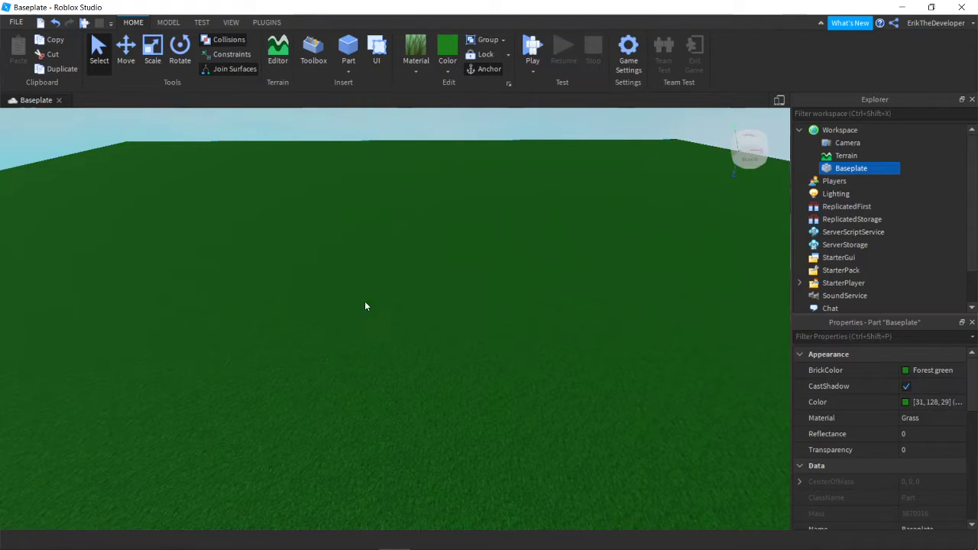
scroll(354, 311, up, 3)
scroll(347, 336, down, 2)
scroll(344, 349, down, 2)
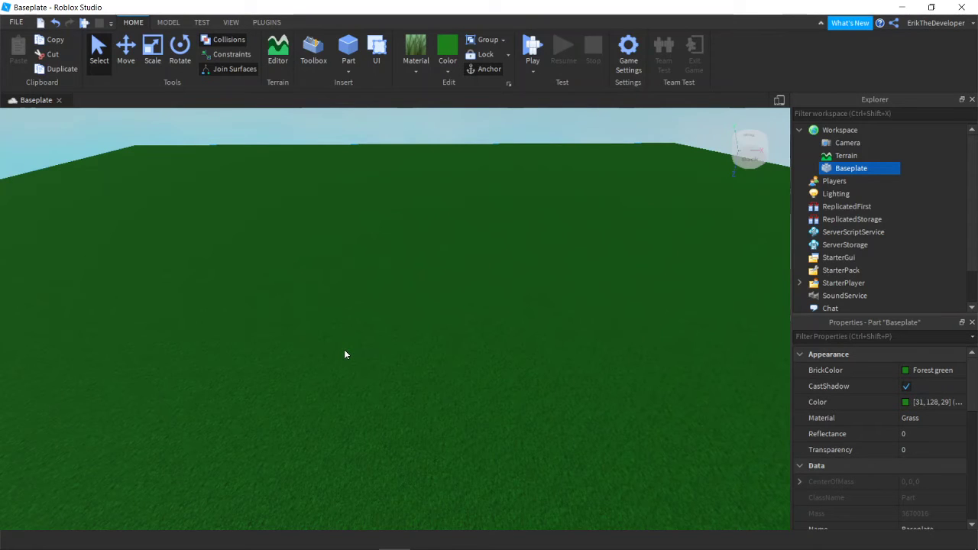
Step: Insert a block part on the grass baseplate and set its material to Plastic
right_drag(344, 354, 306, 343)
right_drag(436, 262, 400, 373)
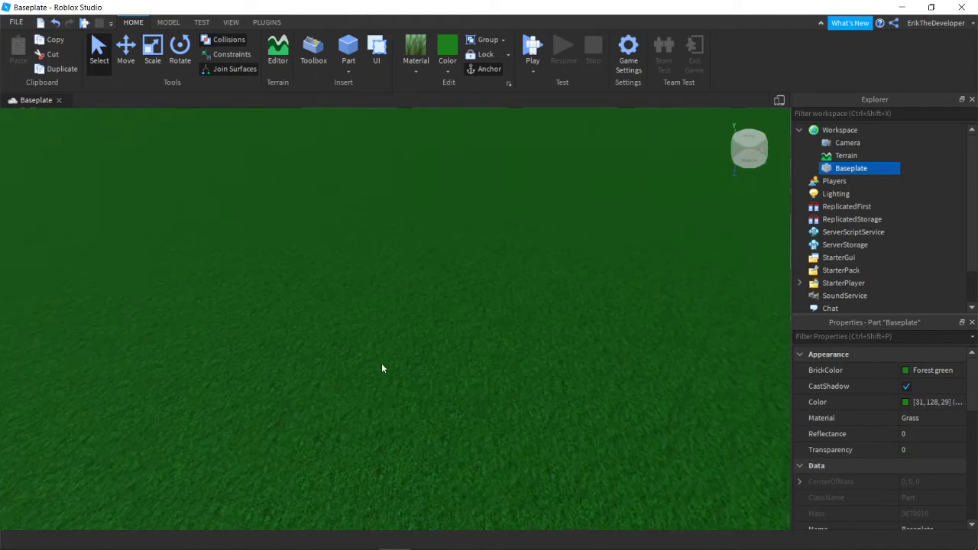
click(348, 51)
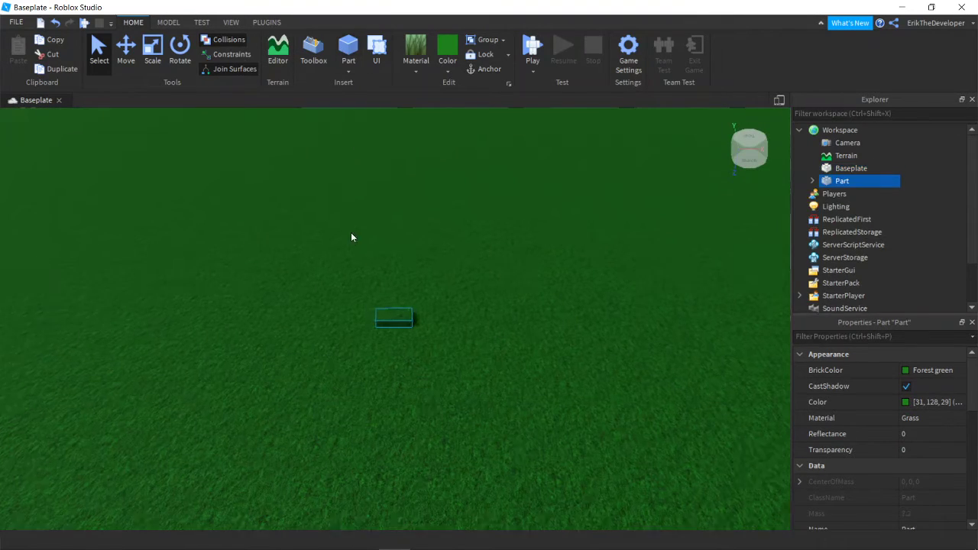
click(415, 54)
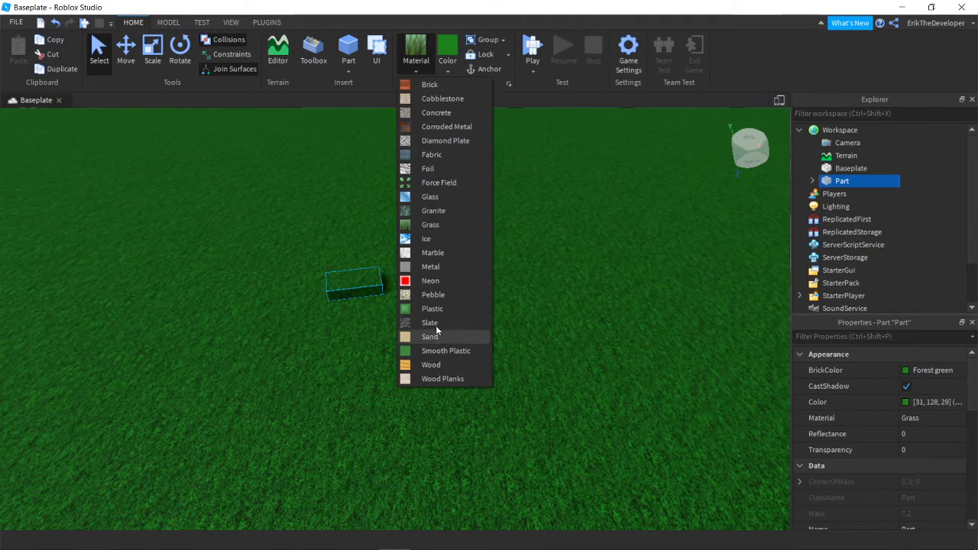
click(429, 303)
Step: Set the new part's color to Medium stone grey
click(447, 69)
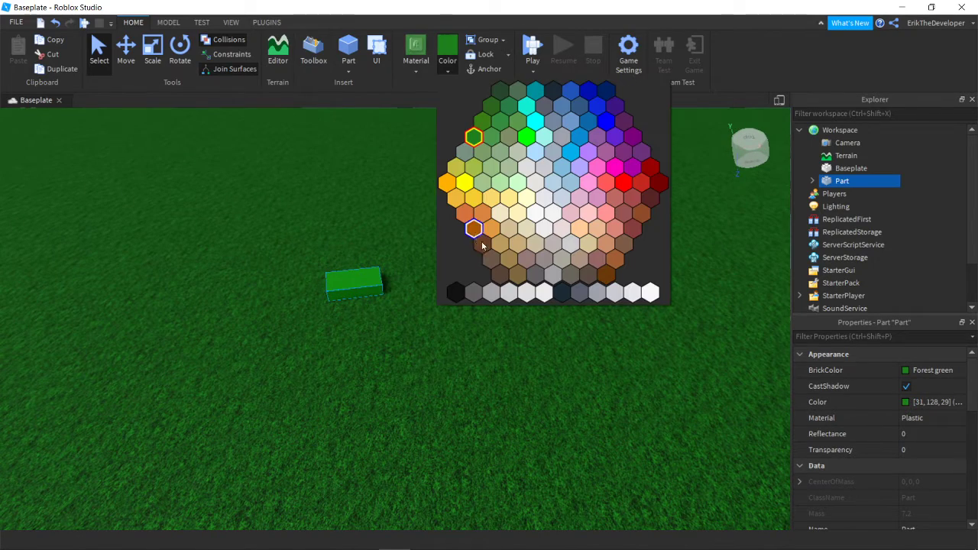
click(539, 297)
right_drag(479, 317, 476, 317)
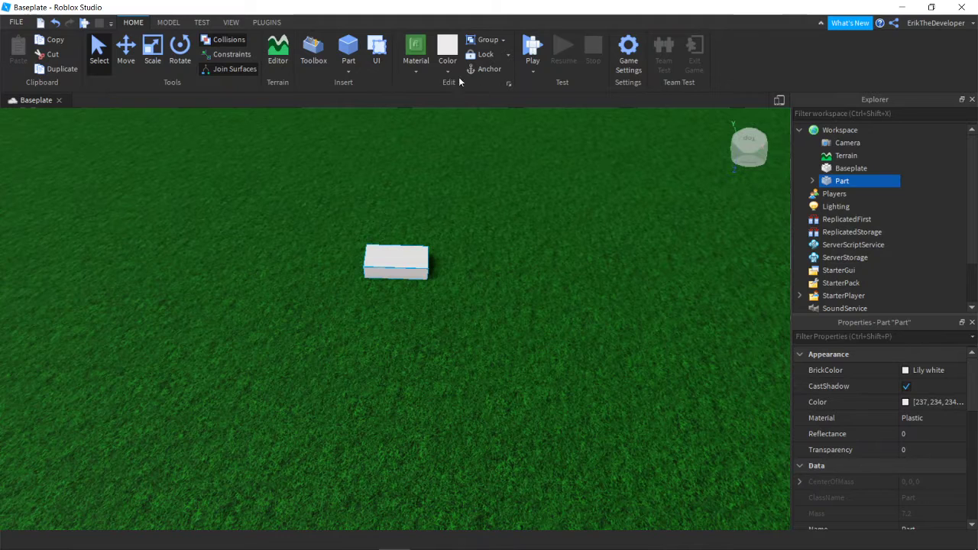
click(448, 73)
click(482, 292)
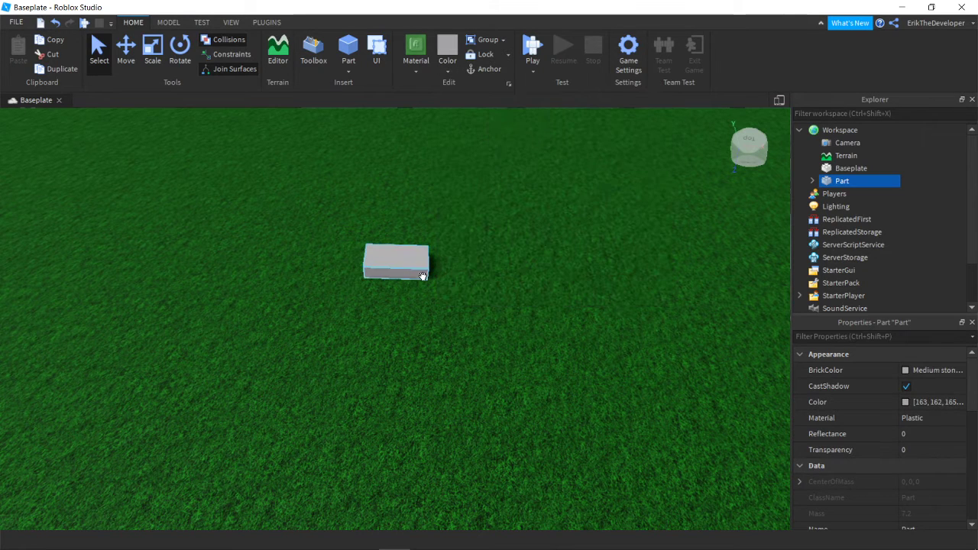
Step: Duplicate the grey part, place the copy flush against its long front side, and group both parts into a model
key(ctrl+d)
drag(390, 258, 394, 281)
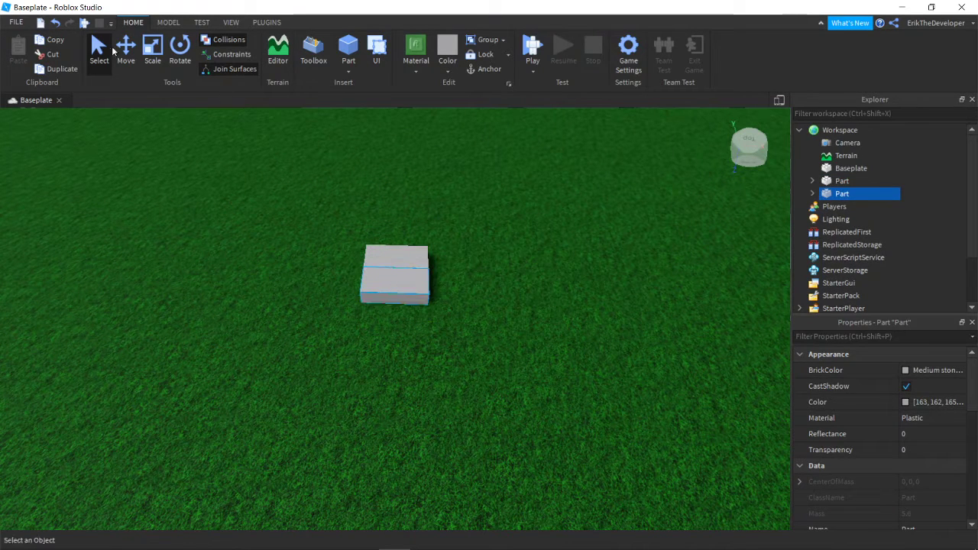
drag(497, 220, 360, 307)
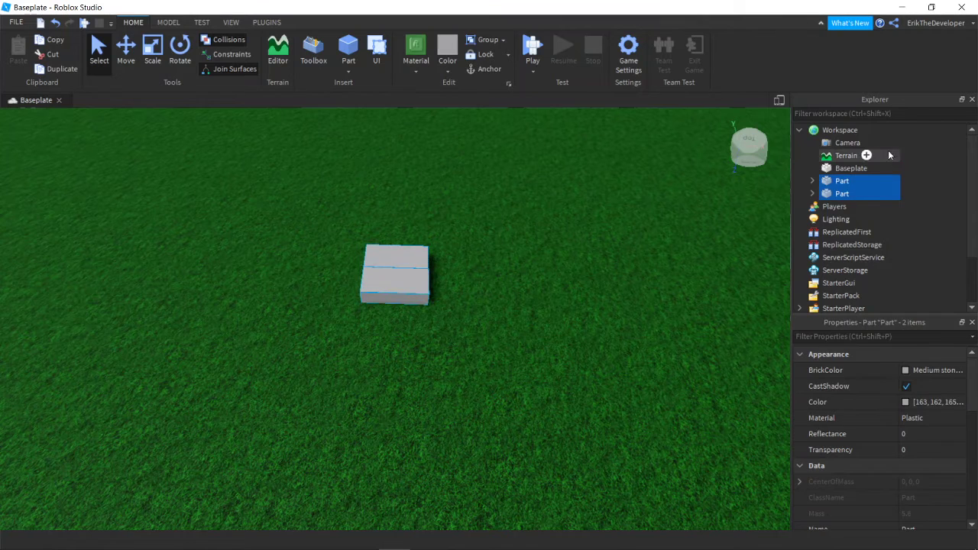
right_click(838, 190)
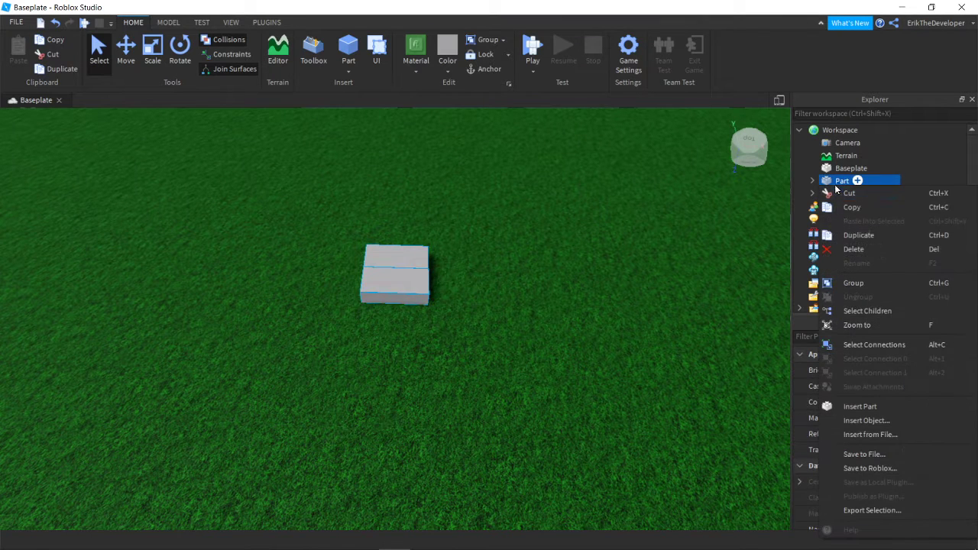
click(850, 283)
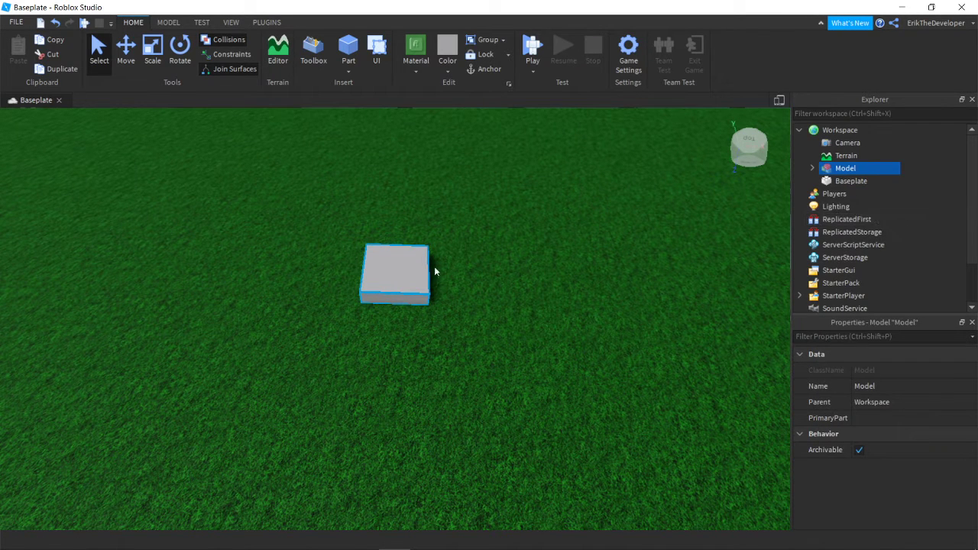
Step: Duplicate the grouped model twice and place one copy on each side of the original on the baseplate
key(ctrl+d)
drag(482, 285, 294, 344)
key(ctrl+d)
drag(563, 277, 170, 276)
scroll(280, 325, down, 3)
right_drag(280, 325, 281, 326)
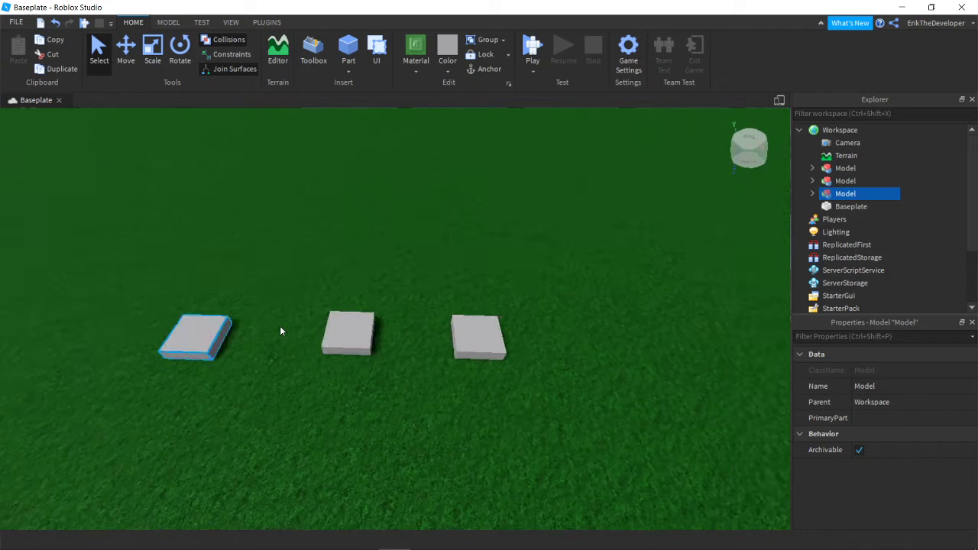
scroll(279, 325, down, 5)
scroll(421, 394, up, 4)
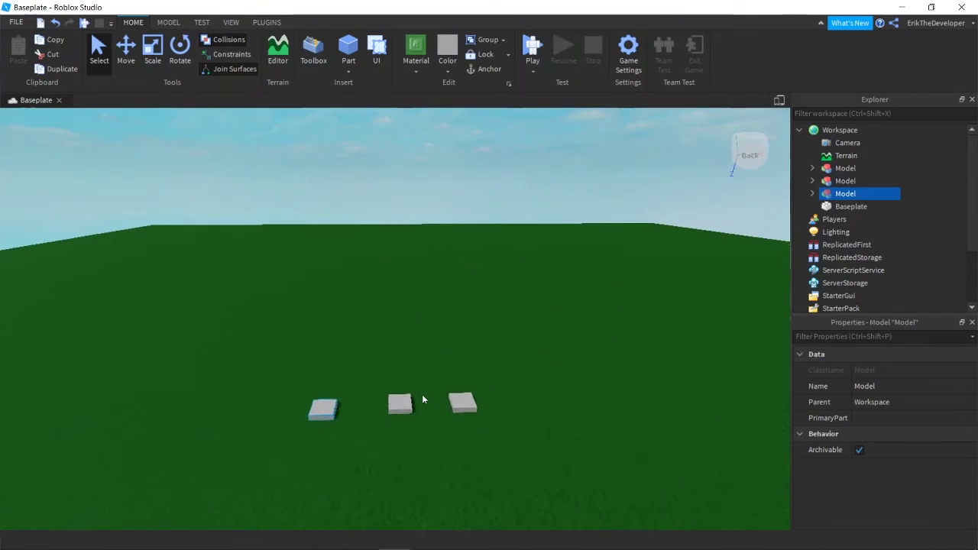
right_drag(464, 372, 527, 365)
key(a)
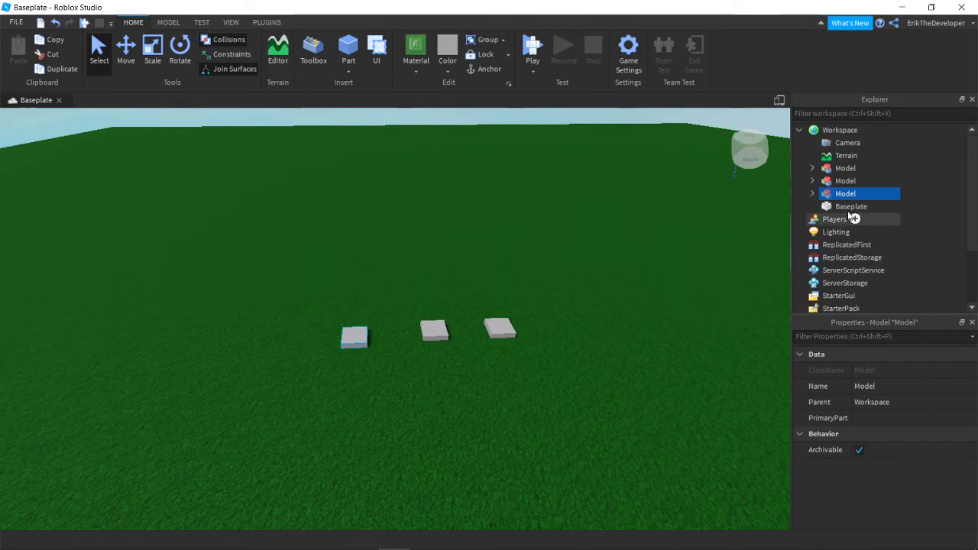
right_drag(615, 305, 616, 305)
scroll(616, 305, up, 5)
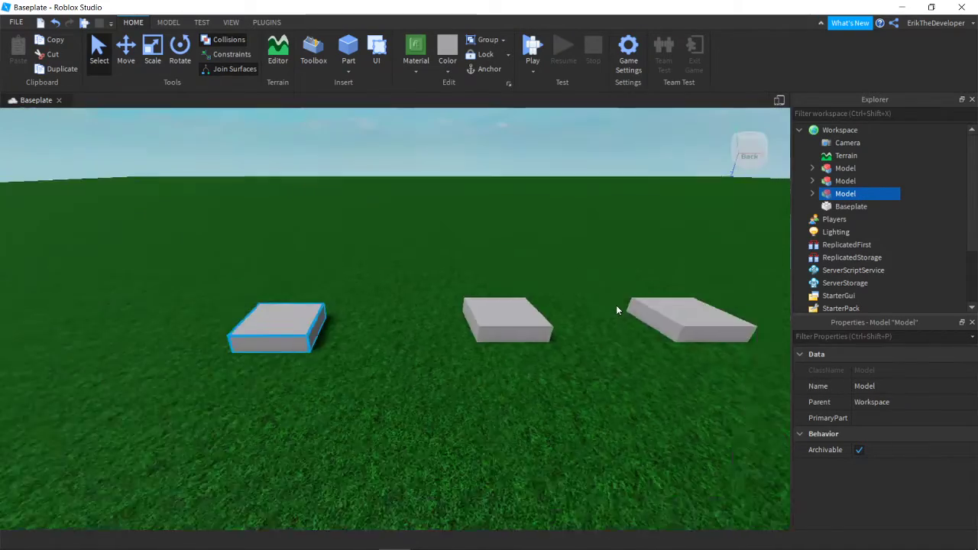
scroll(616, 305, down, 3)
right_drag(477, 319, 476, 319)
scroll(477, 319, up, 6)
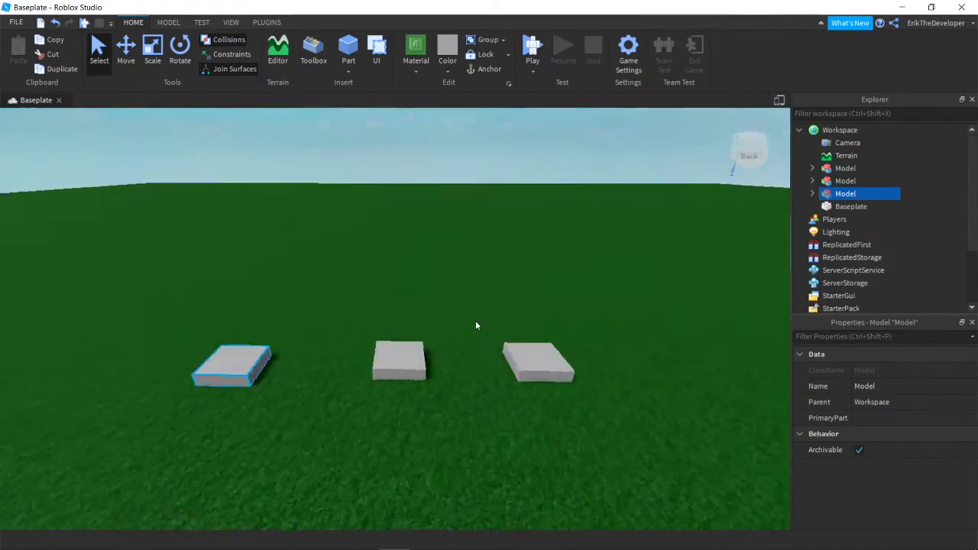
scroll(477, 320, down, 8)
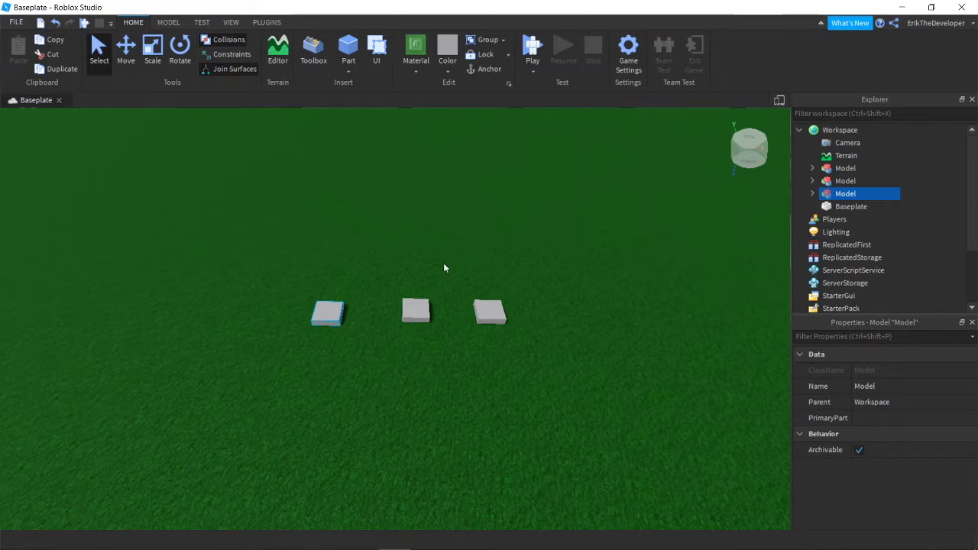
scroll(365, 302, up, 3)
scroll(523, 313, down, 3)
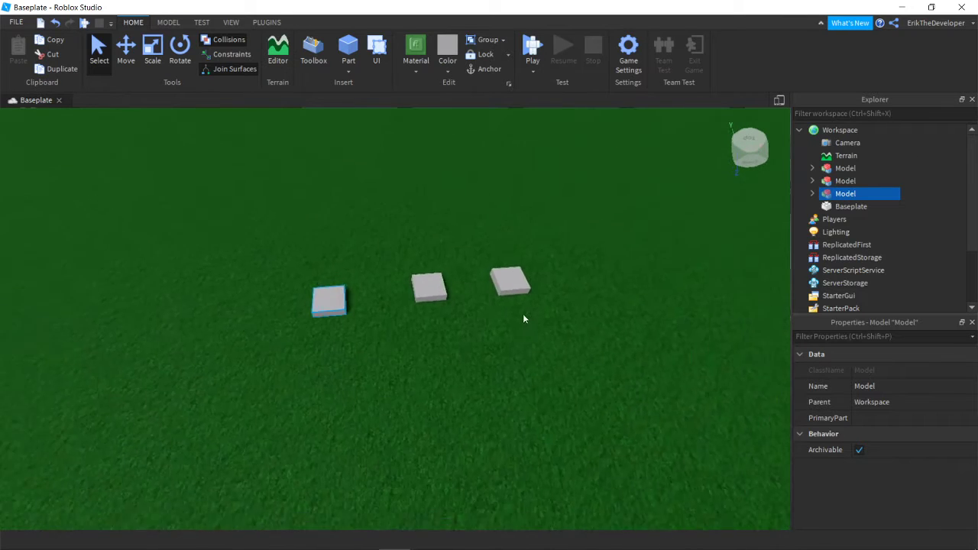
right_drag(522, 313, 509, 294)
click(573, 166)
scroll(524, 342, up, 2)
scroll(508, 294, down, 1)
scroll(509, 294, up, 2)
scroll(492, 399, down, 4)
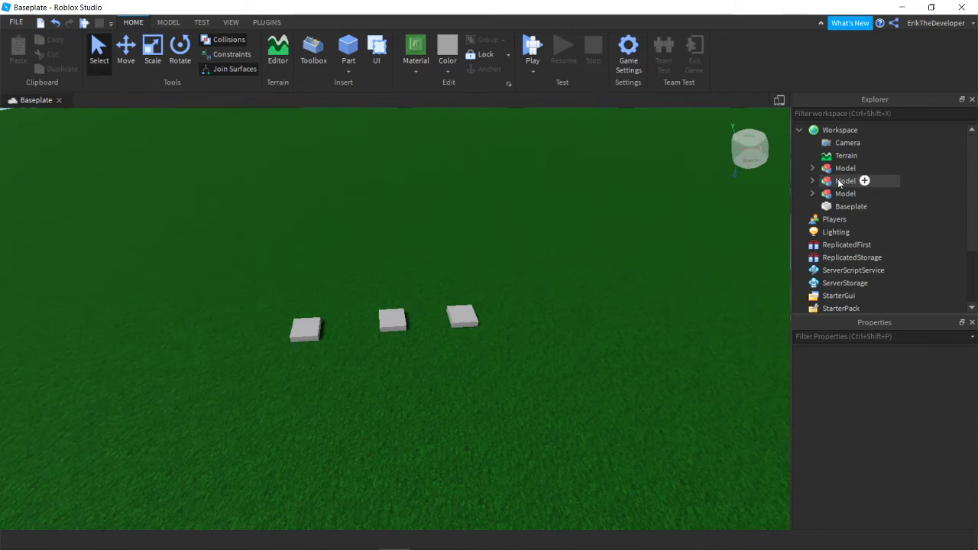
Step: Select the identically named models one after another to see which slab in the scene each entry refers to
scroll(555, 364, down, 2)
right_drag(555, 368, 535, 352)
key(s)
key(w)
key(s)
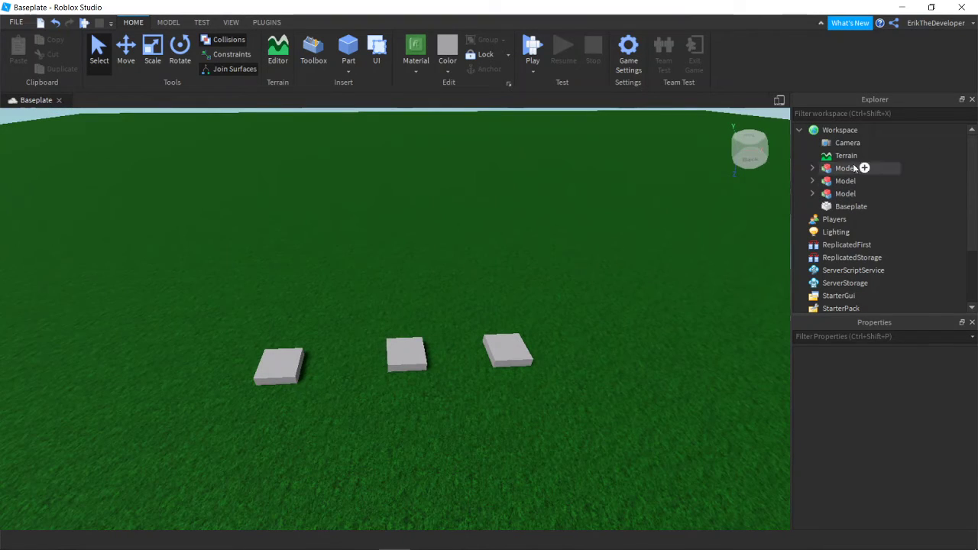
click(854, 167)
click(844, 181)
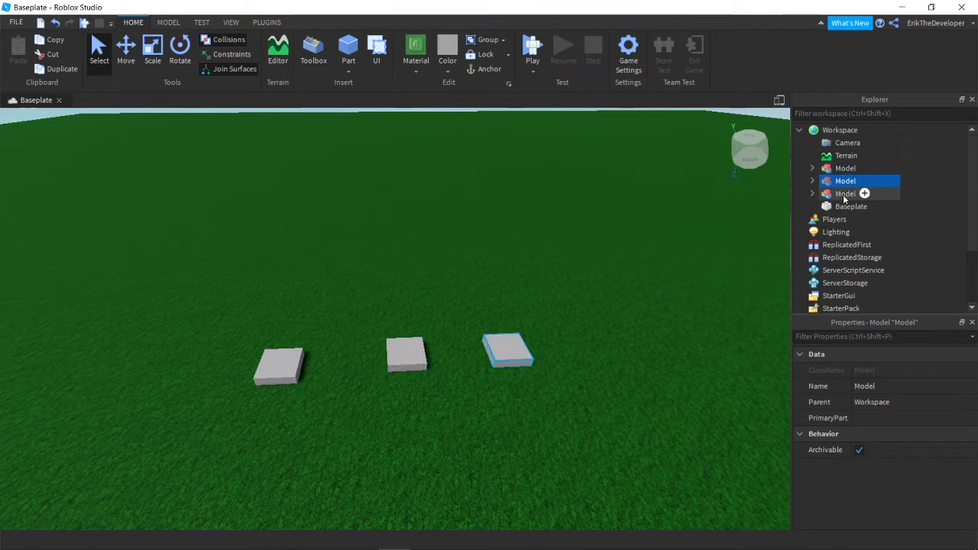
click(843, 193)
click(841, 168)
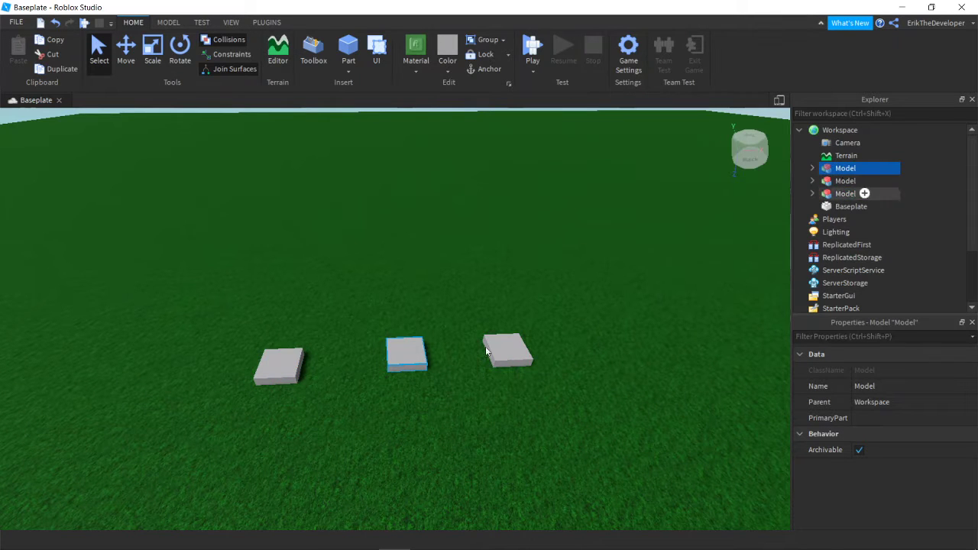
right_drag(343, 364, 341, 376)
key(w)
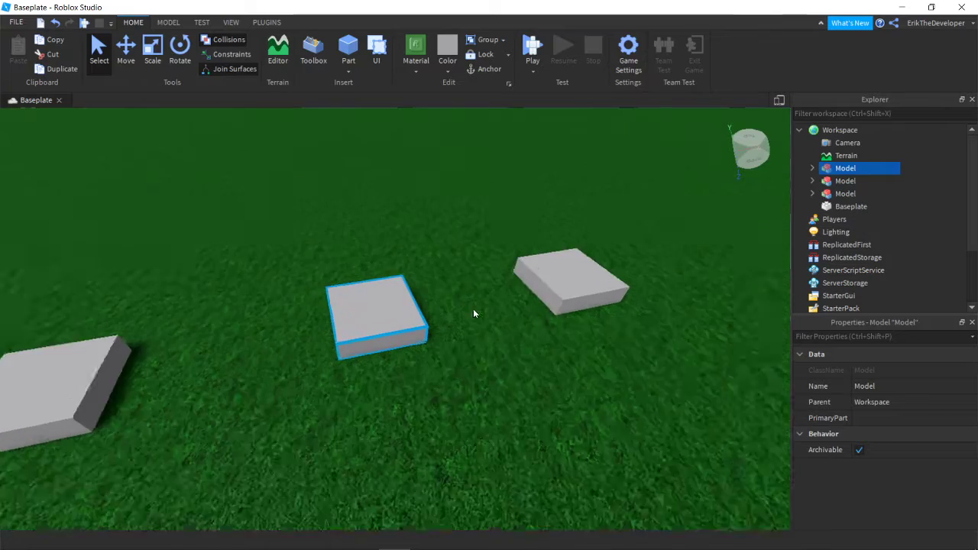
right_drag(473, 309, 457, 316)
key(s)
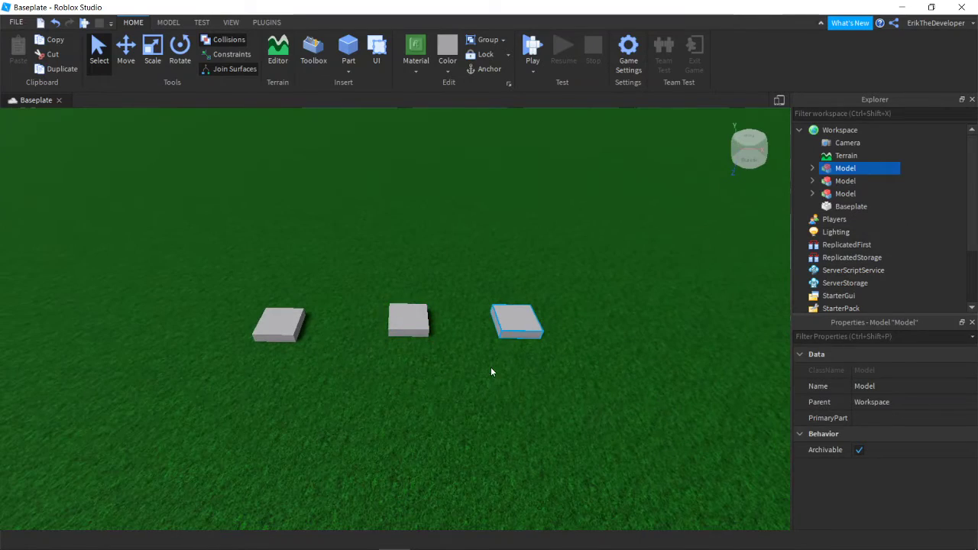
click(419, 376)
key(s)
right_drag(419, 376, 416, 375)
key(w)
key(s)
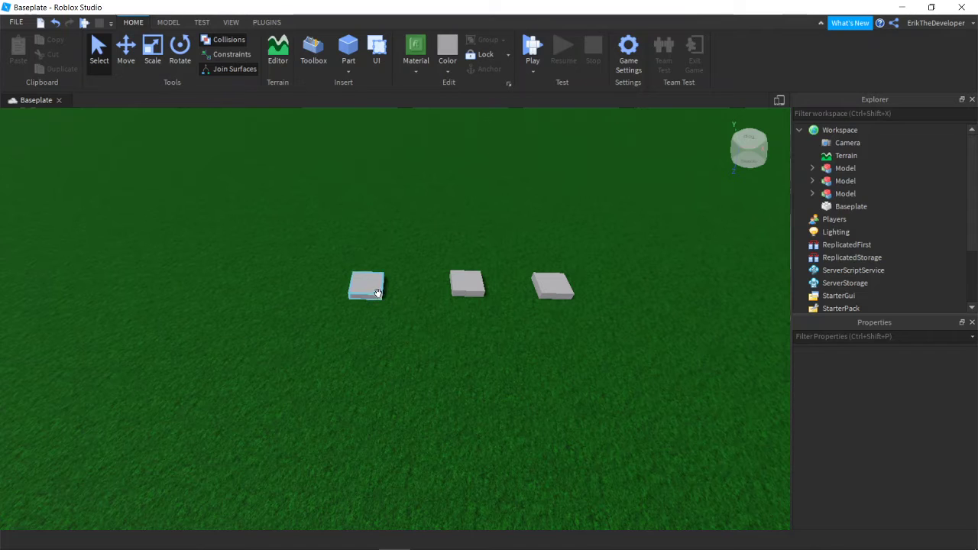
scroll(379, 295, up, 3)
scroll(382, 302, down, 3)
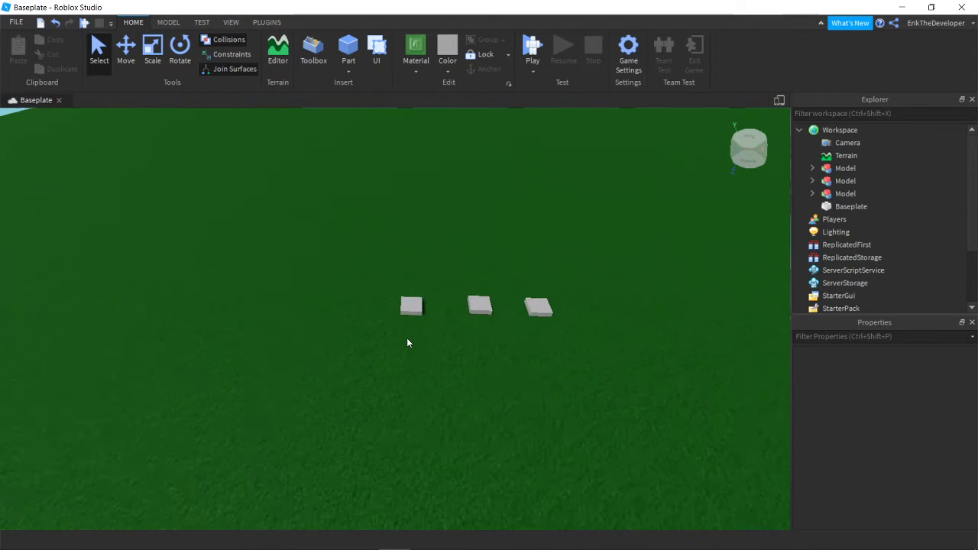
scroll(407, 337, up, 1)
key(w)
key(d)
key(s)
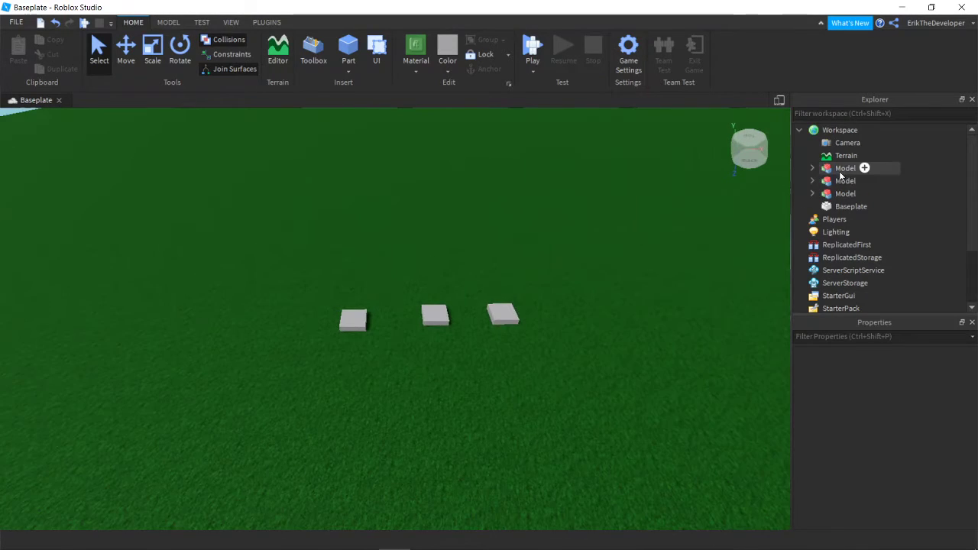
Step: Delete the two outer duplicate models, keeping only the middle slab on the baseplate
key(w)
key(d)
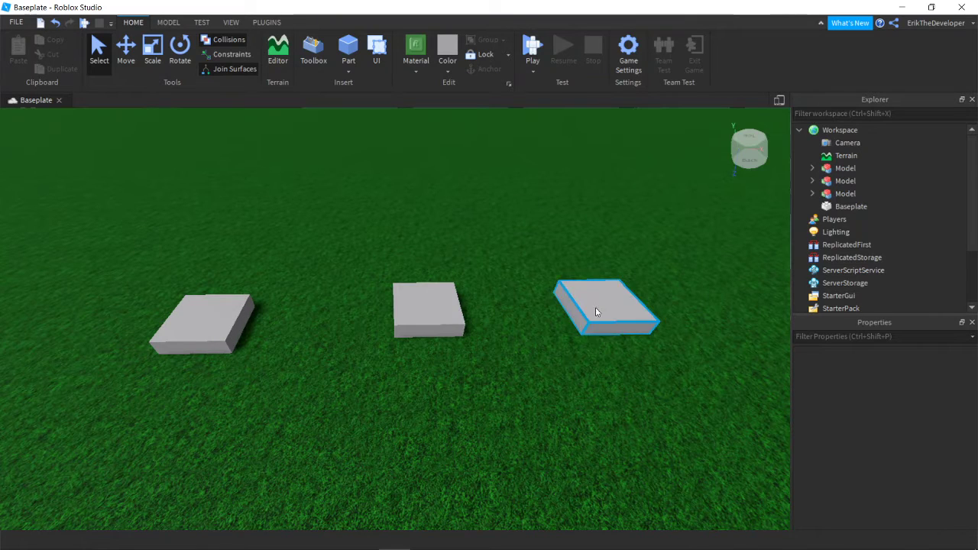
click(596, 308)
key(Delete)
click(223, 318)
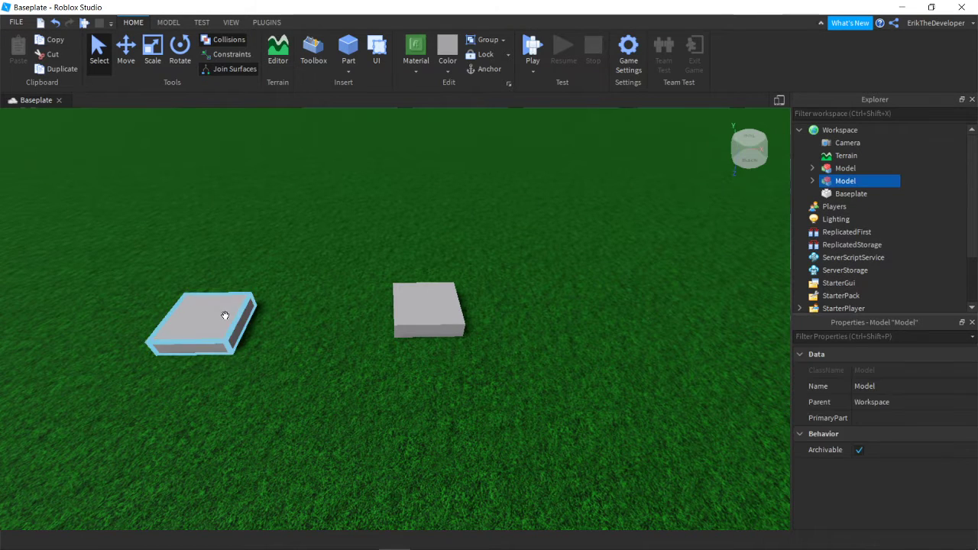
key(Delete)
Step: Ungroup the remaining model into its two parts and group them into a model again
click(415, 310)
key(w)
right_drag(369, 357, 369, 358)
key(s)
key(s)
right_click(864, 167)
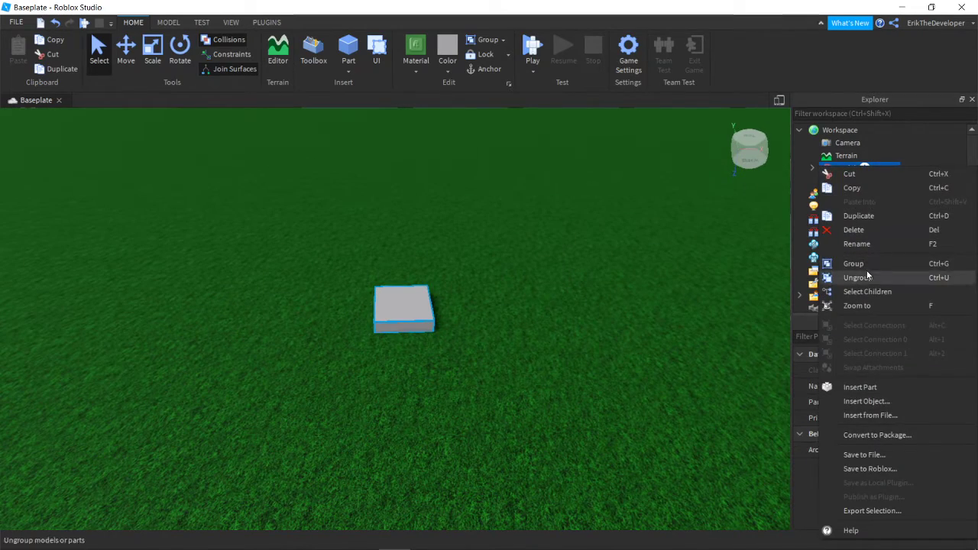
click(867, 276)
key(ctrl+u)
right_click(413, 308)
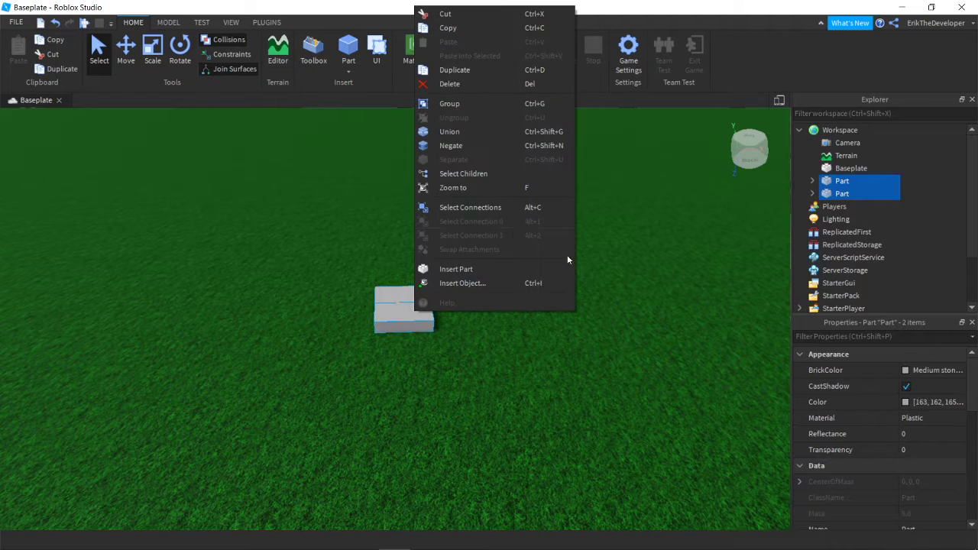
click(462, 112)
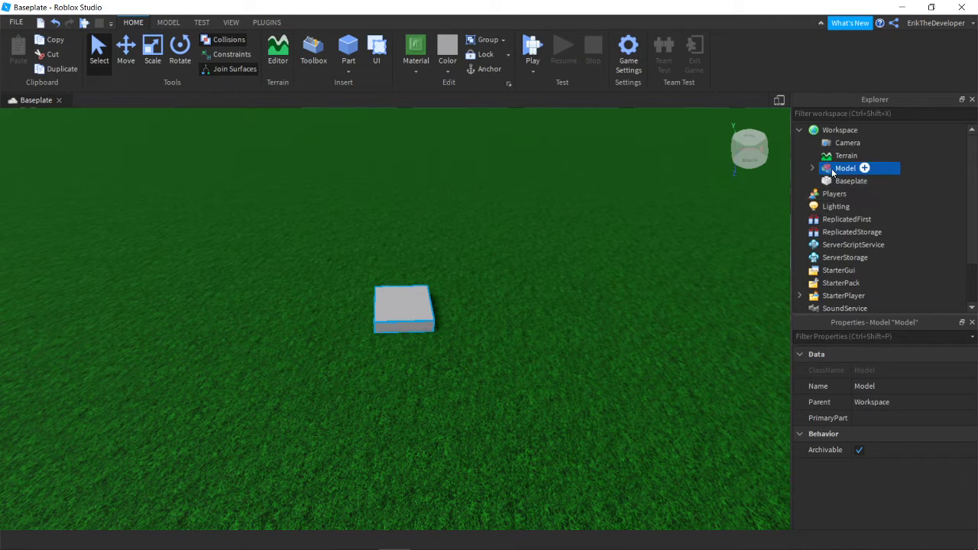
Step: Rename the grouped slab model as MiddlePart
right_click(833, 171)
click(857, 249)
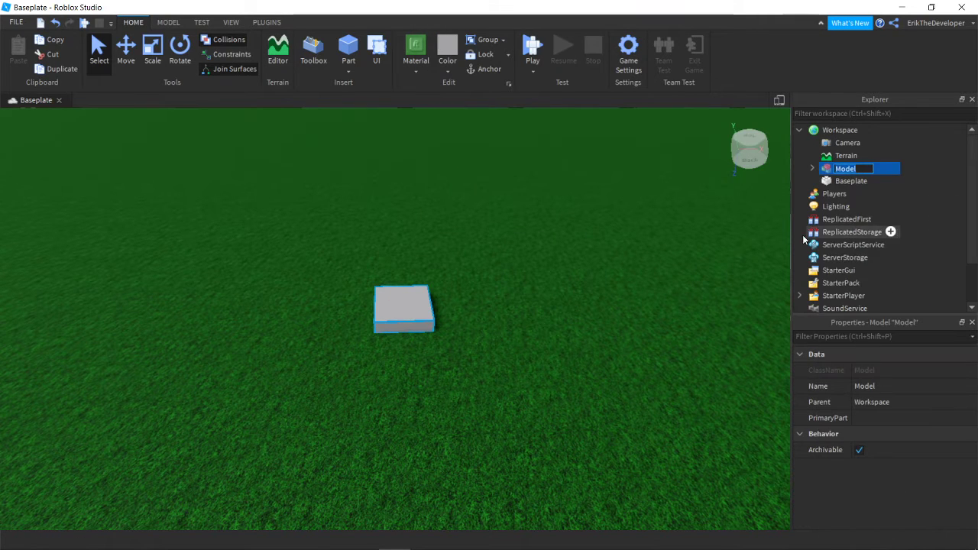
text(MiddlePart)
key(Return)
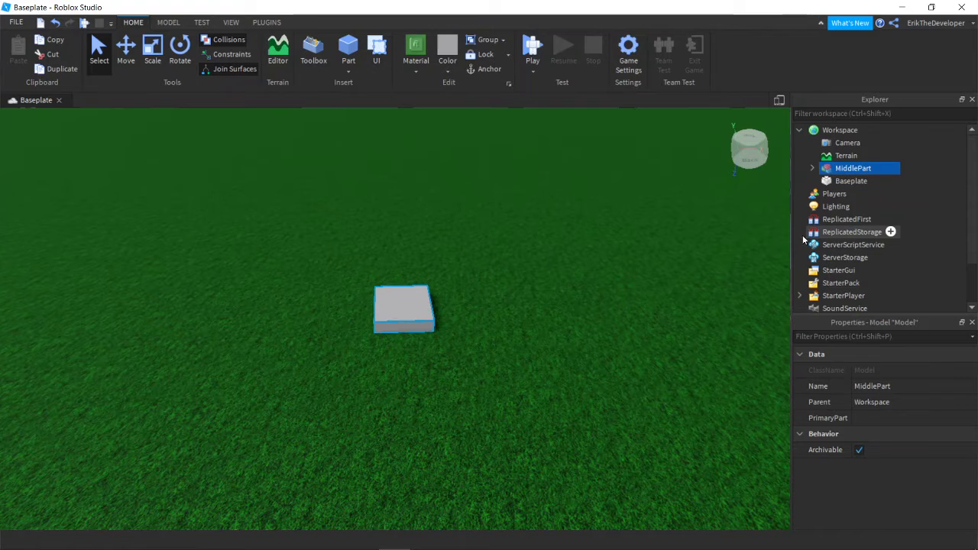
Step: Duplicate MiddlePart twice and place one copy on each side of the original slab on the baseplate
key(d)
scroll(577, 316, down, 2)
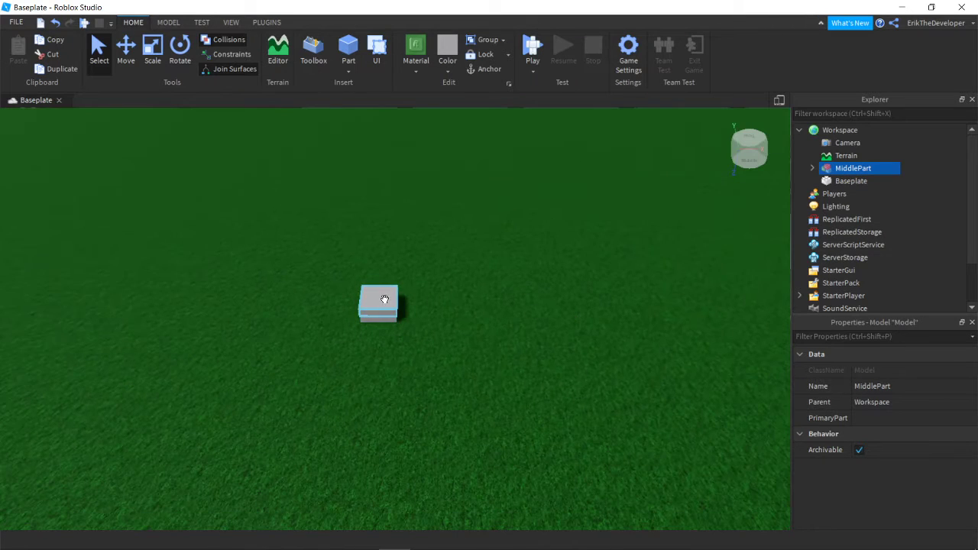
key(ctrl+d)
drag(384, 297, 283, 326)
key(ctrl+d)
scroll(334, 354, up, 3)
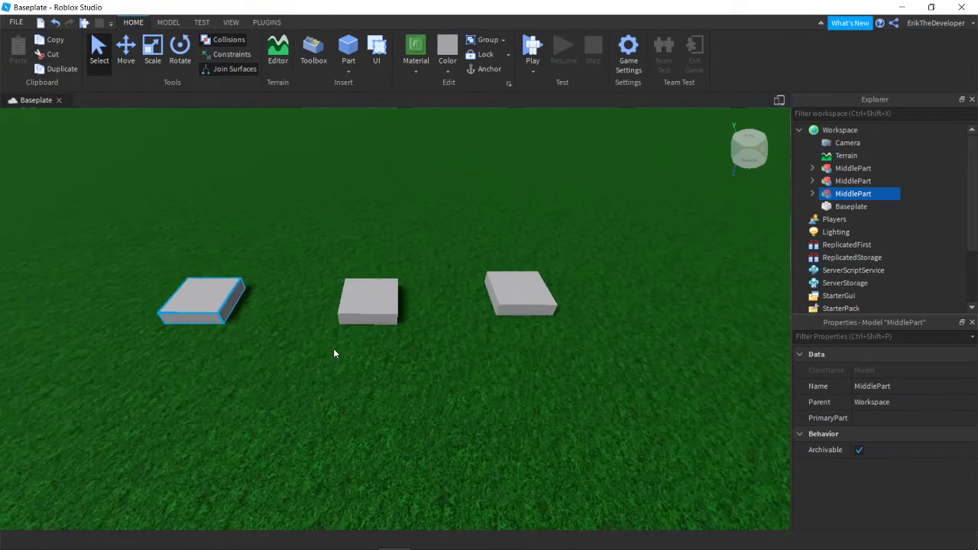
scroll(334, 356, down, 5)
scroll(333, 355, up, 5)
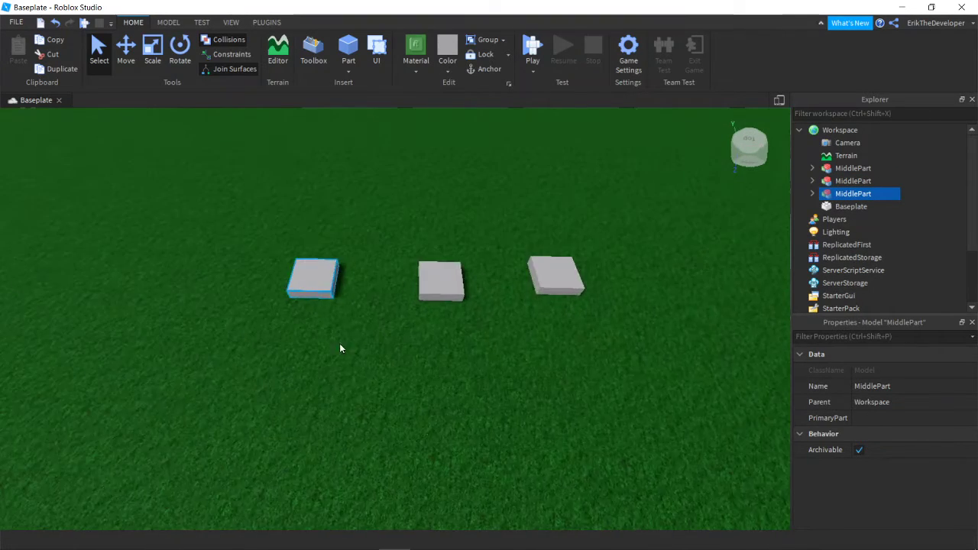
Step: Rename the model of the left slab as LeftPart
right_click(375, 285)
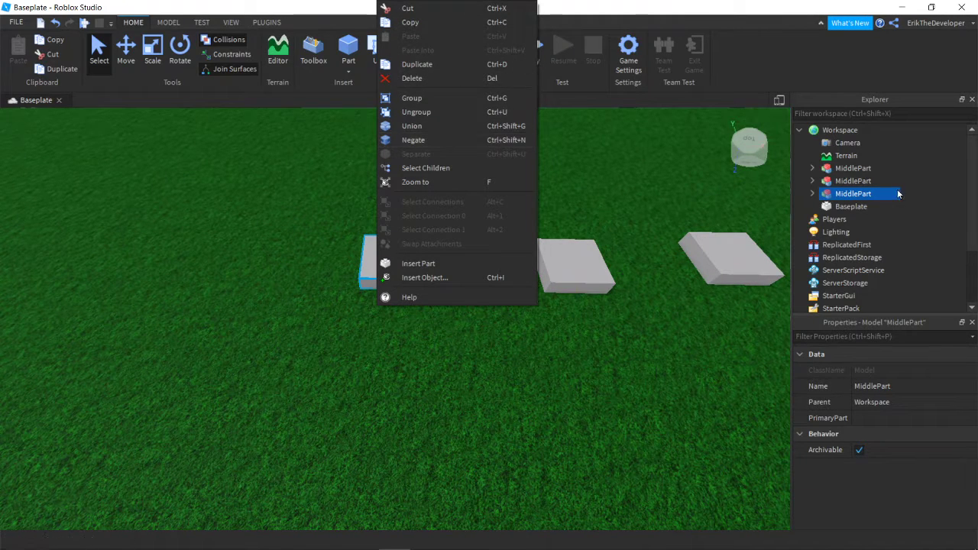
click(850, 195)
right_click(850, 194)
click(874, 77)
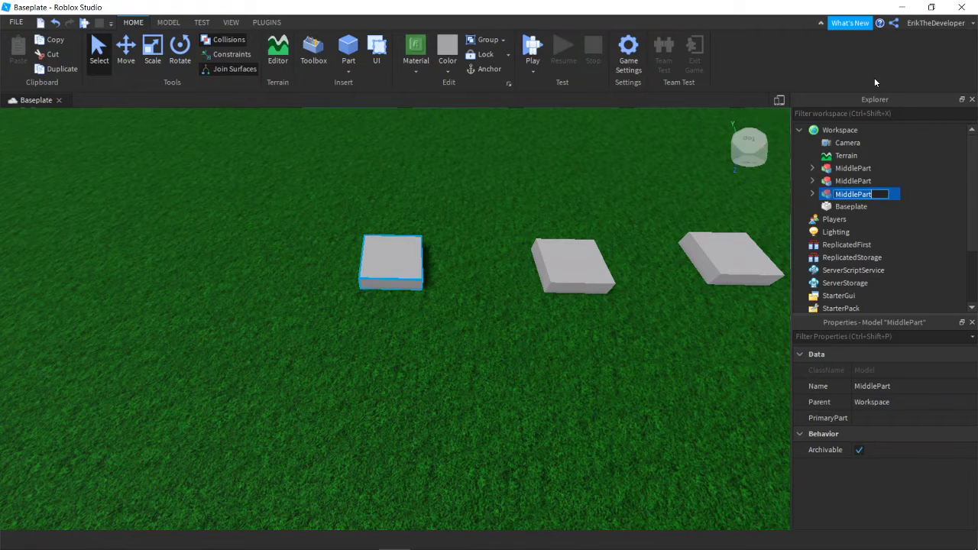
text(LeftPart)
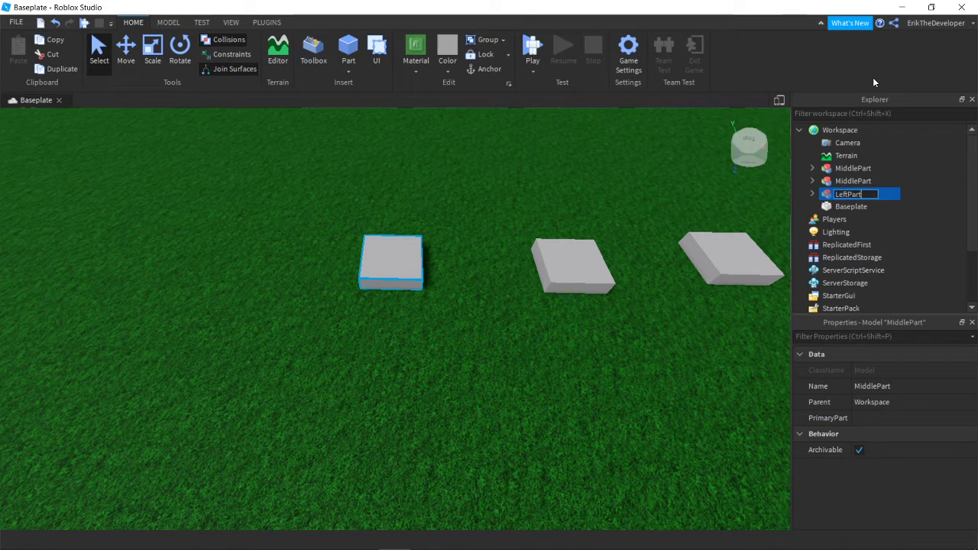
key(Return)
Step: Rename the model of the right slab as RightPart
key(d)
click(848, 181)
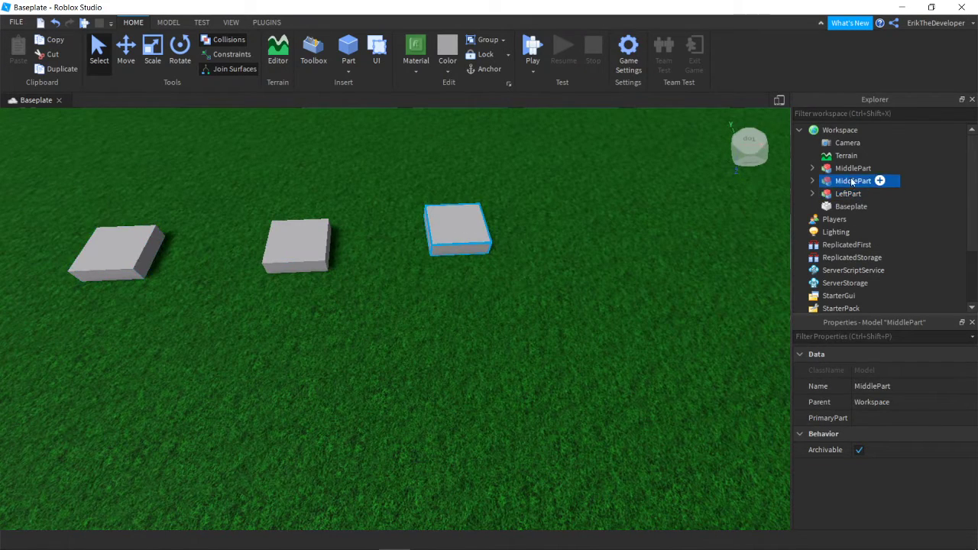
right_click(846, 181)
click(866, 81)
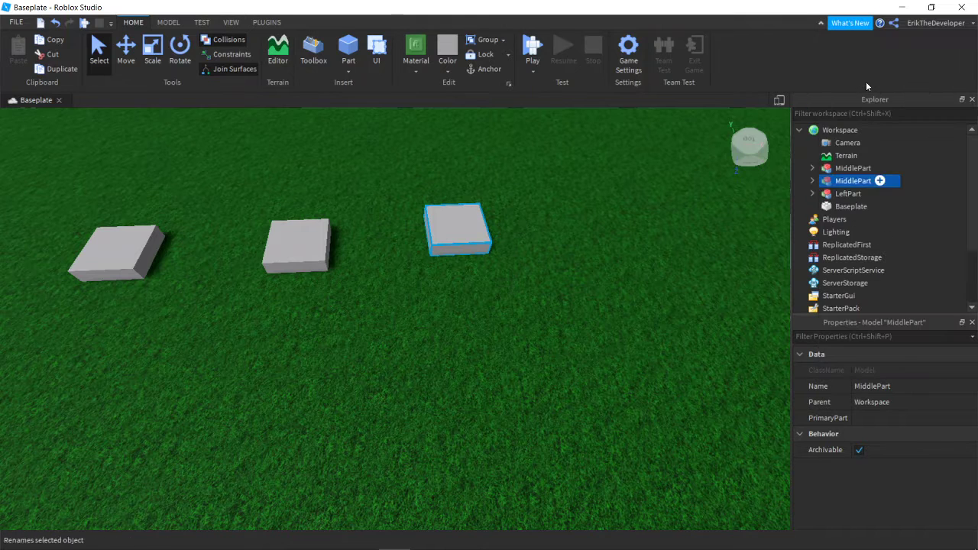
text(RightPart)
key(Return)
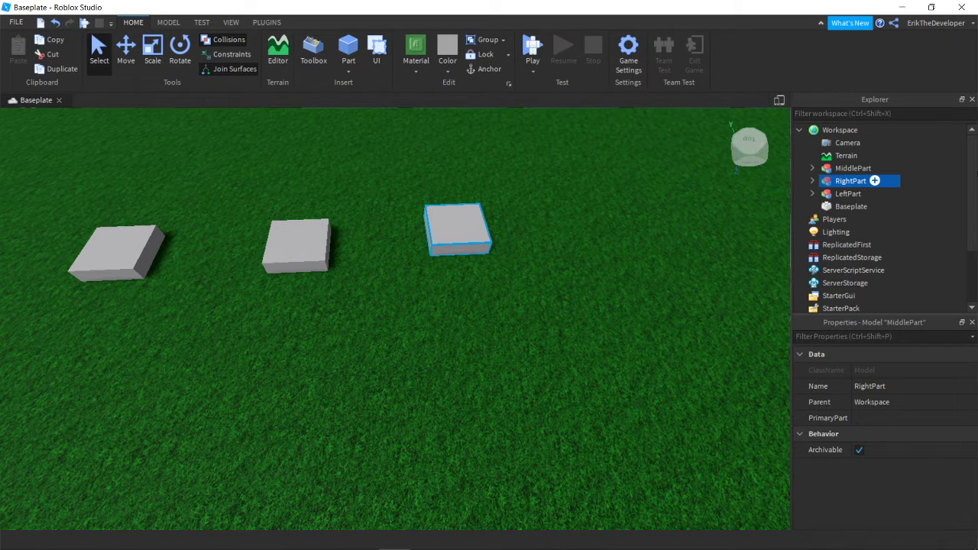
Step: Clear the selection and compare the three slabs on the baseplate with their names in the object tree
click(550, 373)
scroll(550, 373, down, 4)
right_drag(550, 374, 550, 374)
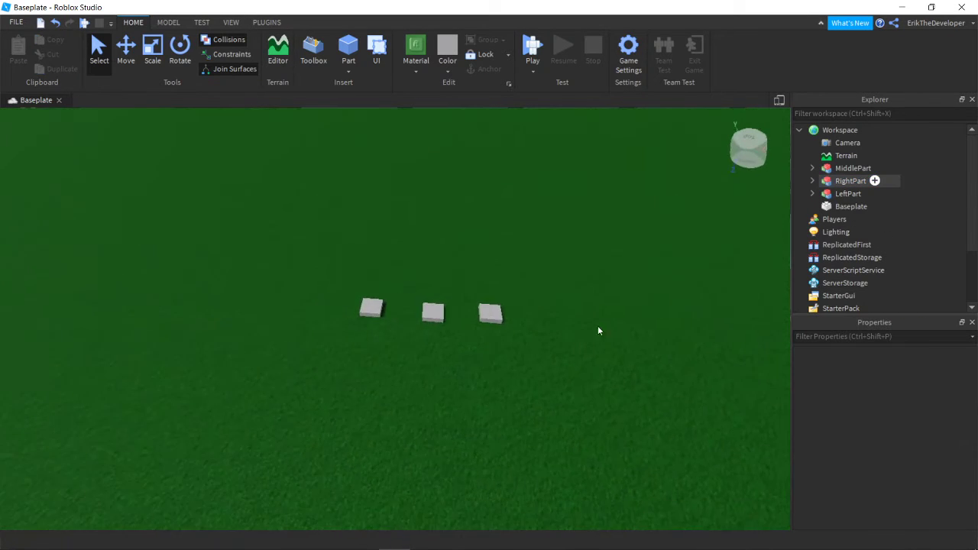
key(w)
key(w)
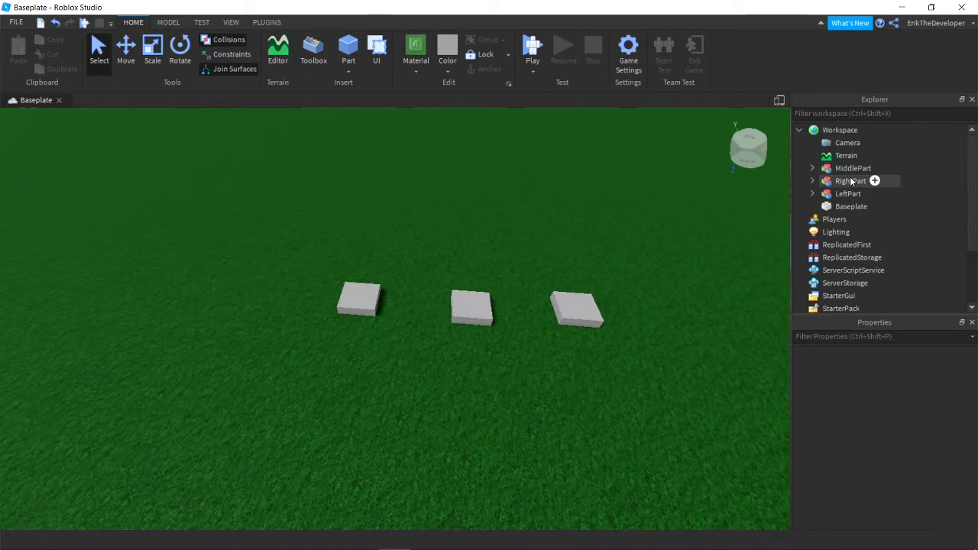
right_drag(619, 365, 619, 364)
key(w)
scroll(546, 320, down, 2)
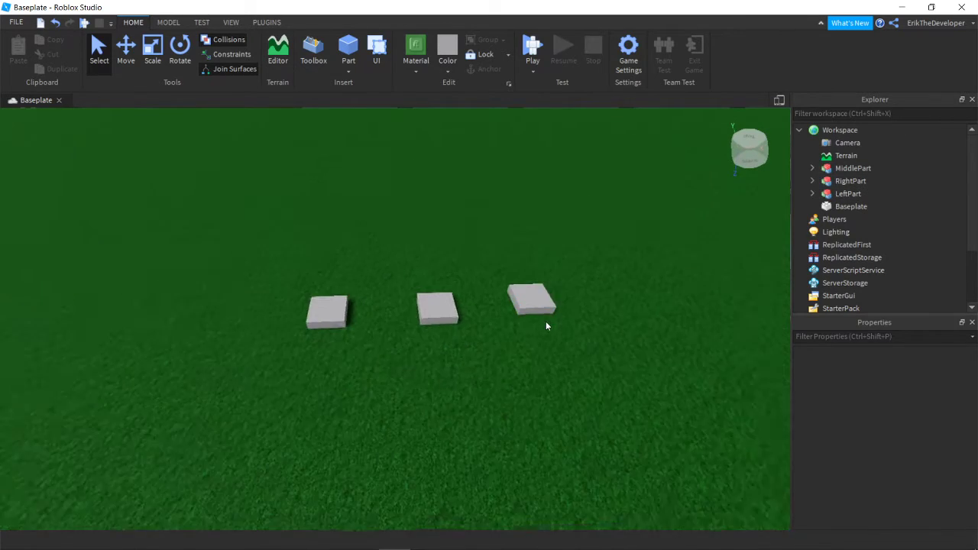
scroll(544, 326, up, 2)
scroll(467, 330, up, 2)
scroll(585, 301, down, 2)
Step: Delete the RightPart slab from the baseplate and undo the deletion
click(519, 290)
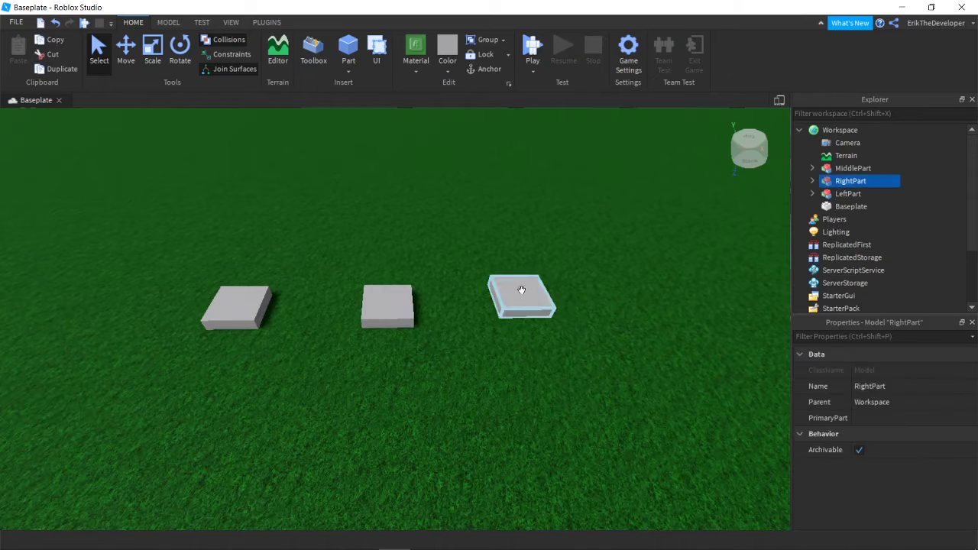
key(Delete)
key(ctrl+z)
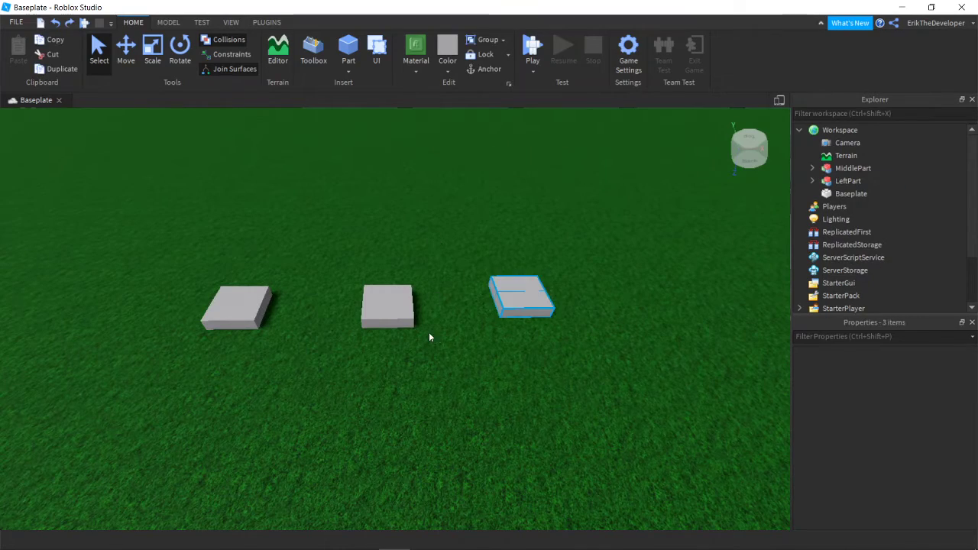
Step: Select the middle slab, collapse RightPart in the object tree and expand MiddlePart to list its two parts
scroll(434, 333, up, 3)
click(439, 335)
scroll(426, 385, down, 4)
scroll(426, 385, up, 3)
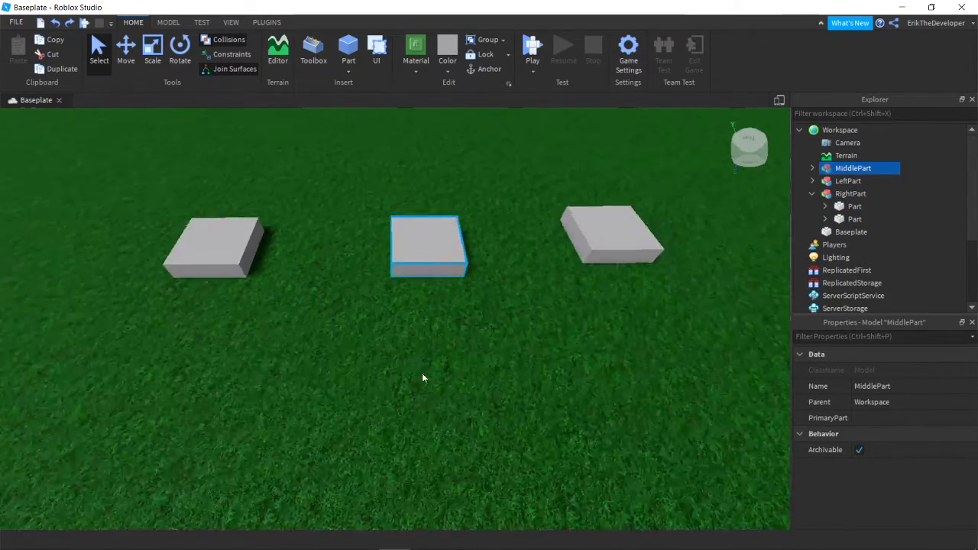
scroll(422, 372, down, 1)
click(812, 193)
click(812, 168)
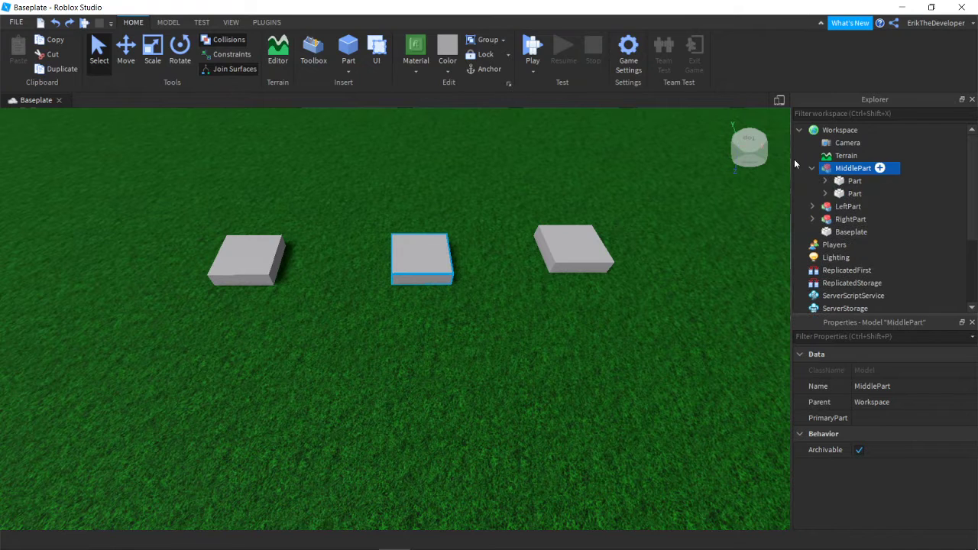
right_drag(539, 311, 540, 311)
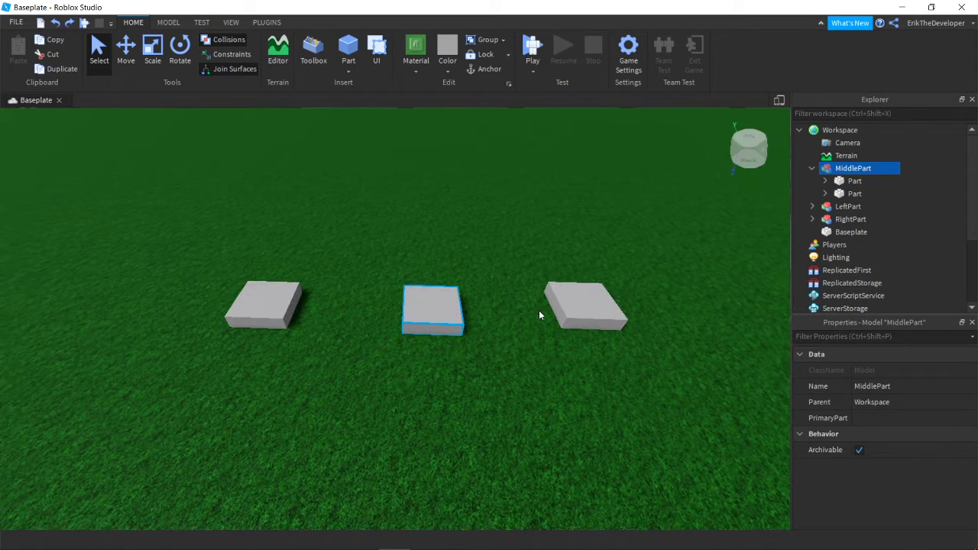
right_drag(401, 343, 401, 345)
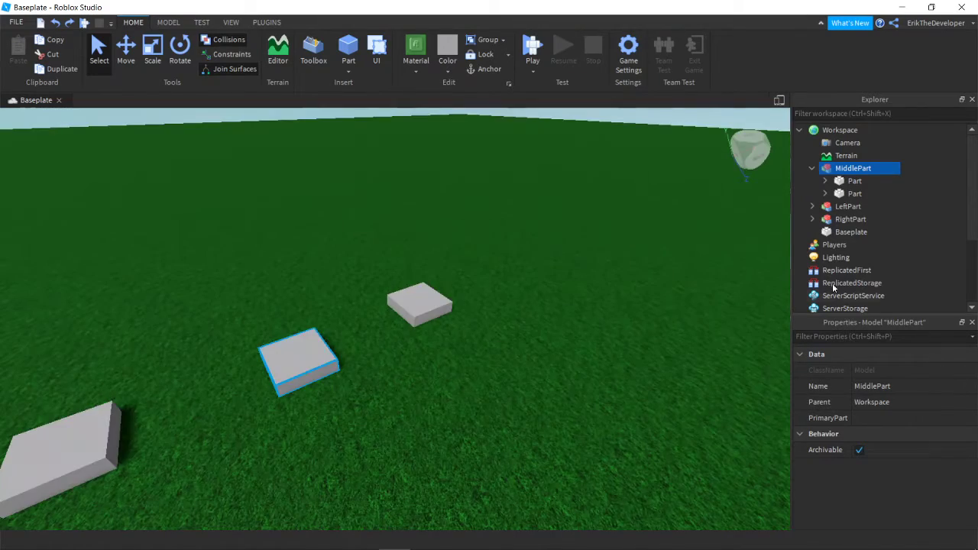
right_drag(547, 345, 547, 345)
scroll(550, 345, up, 3)
scroll(547, 346, down, 4)
scroll(547, 346, down, 3)
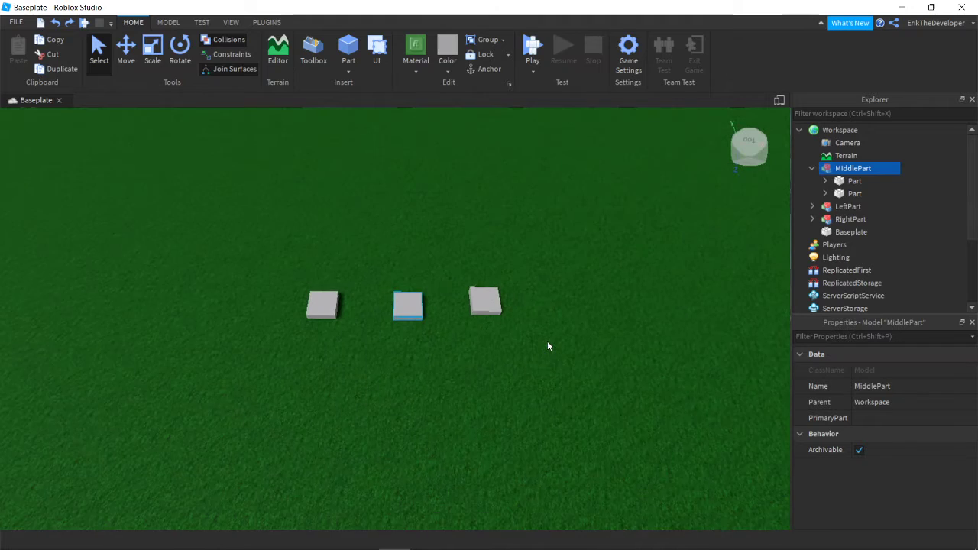
scroll(547, 345, up, 4)
scroll(547, 345, down, 3)
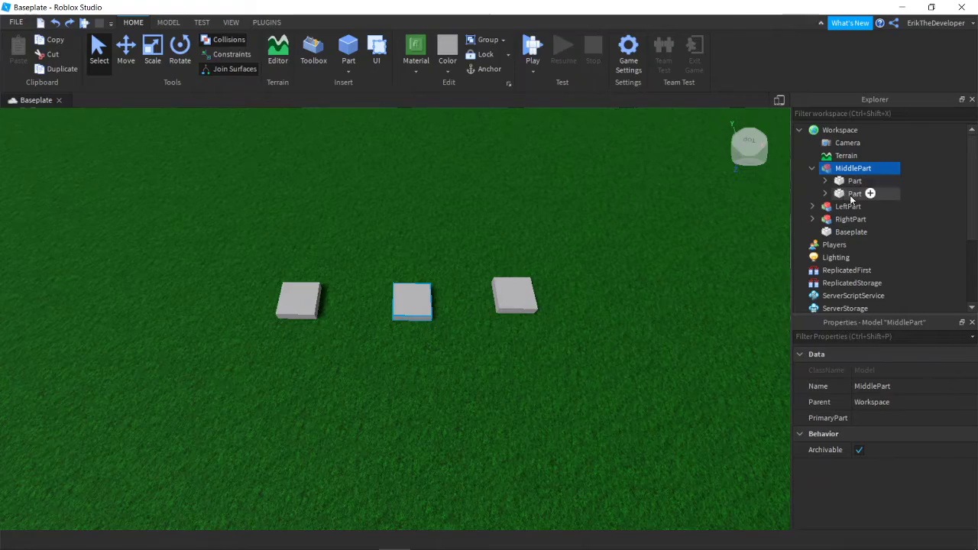
scroll(553, 312, up, 3)
scroll(436, 364, up, 5)
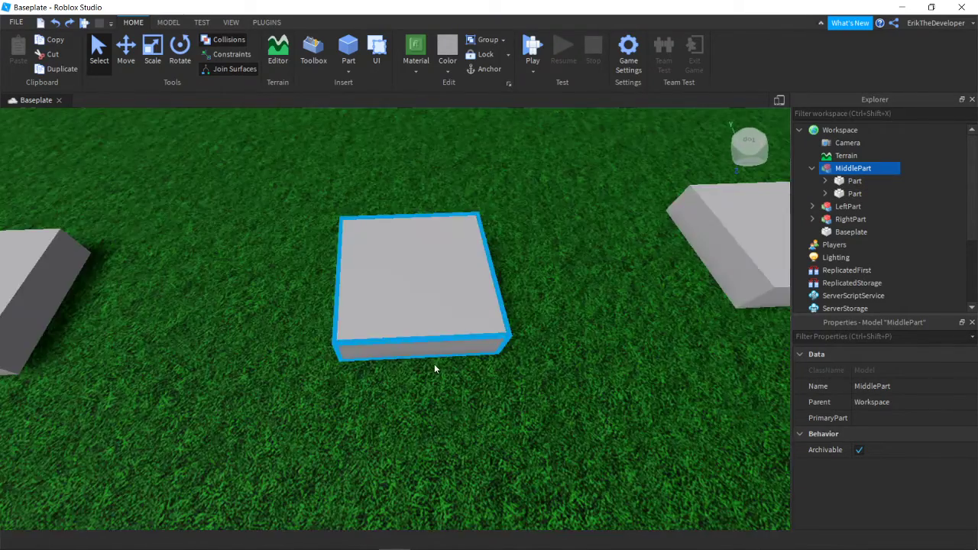
scroll(434, 363, down, 10)
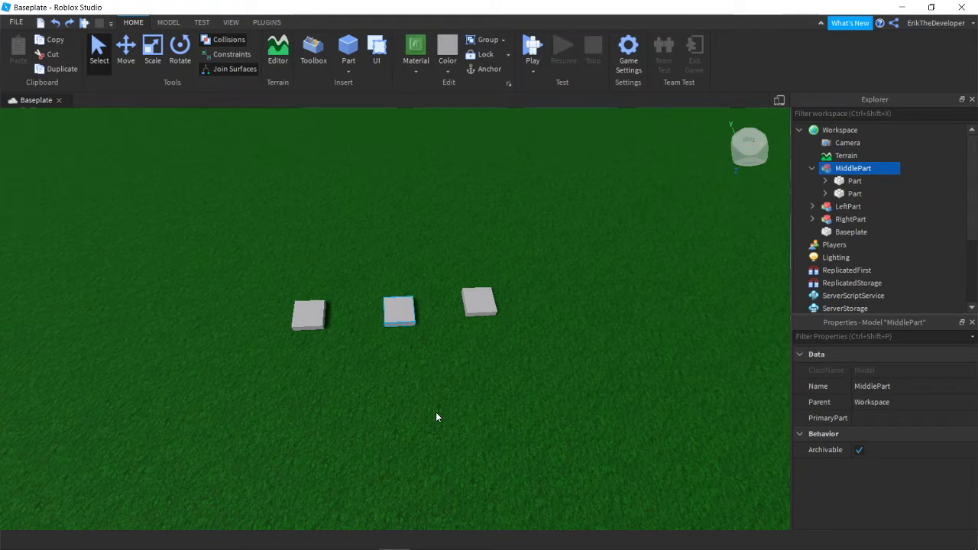
scroll(405, 352, up, 6)
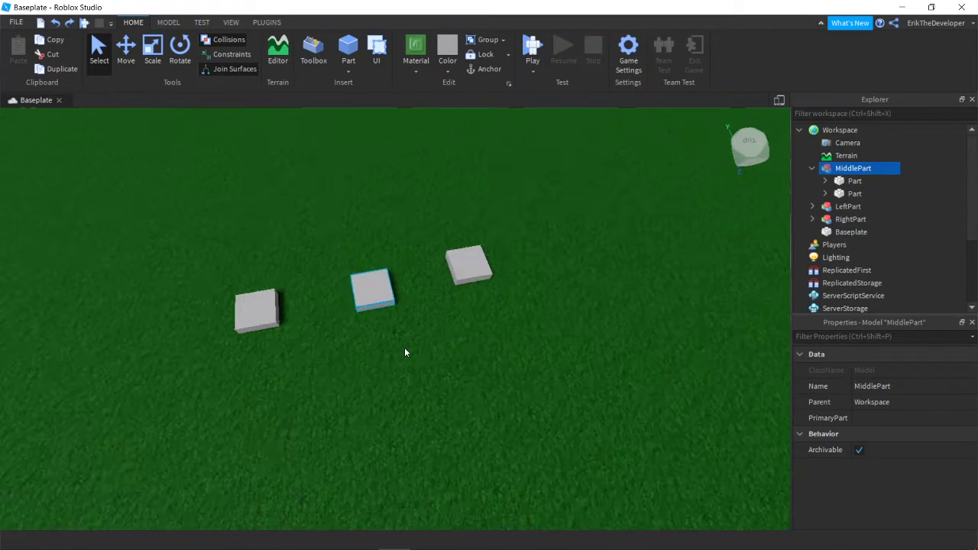
scroll(405, 352, down, 2)
key(w)
key(s)
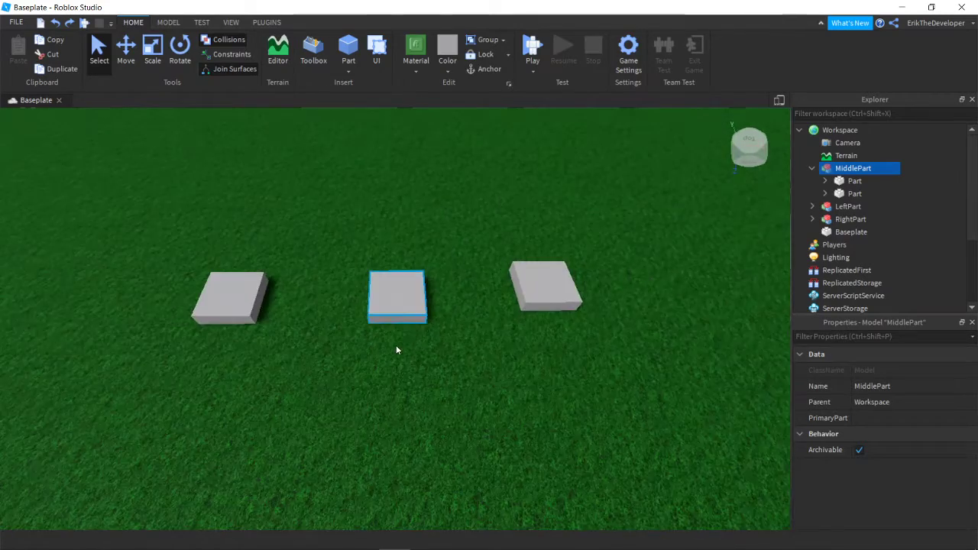
key(w)
key(s)
key(w)
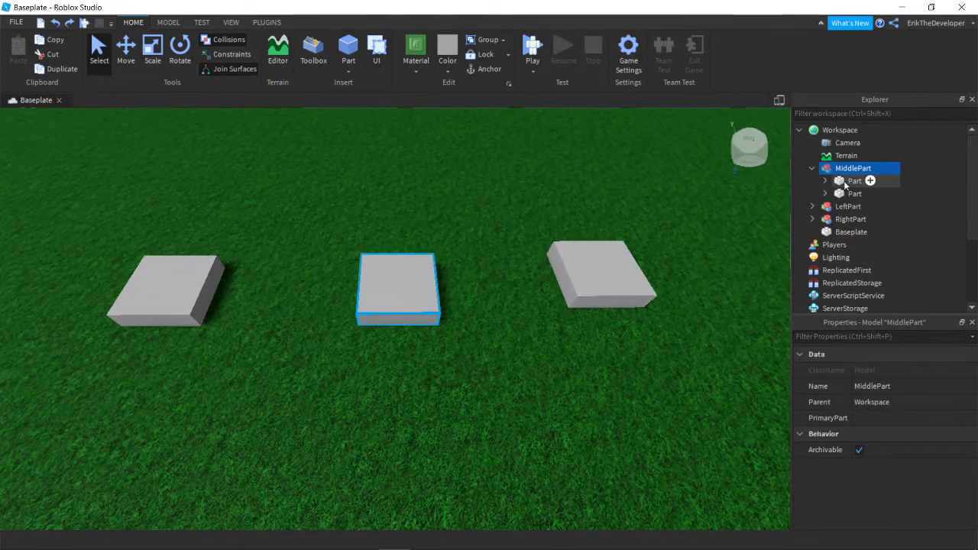
Step: Select the first part inside MiddlePart and examine which half of the middle slab it forms
click(852, 181)
right_drag(438, 395, 438, 396)
key(f)
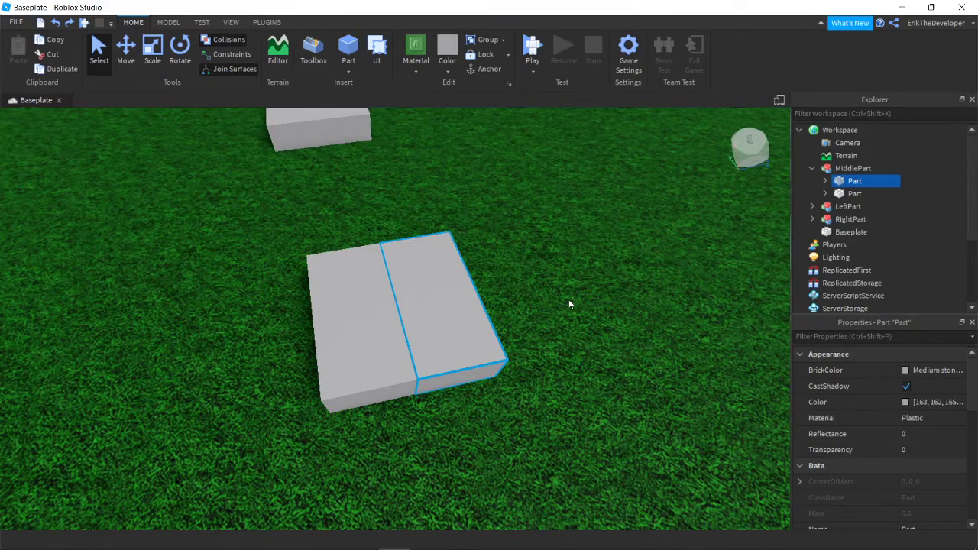
right_drag(564, 353, 564, 356)
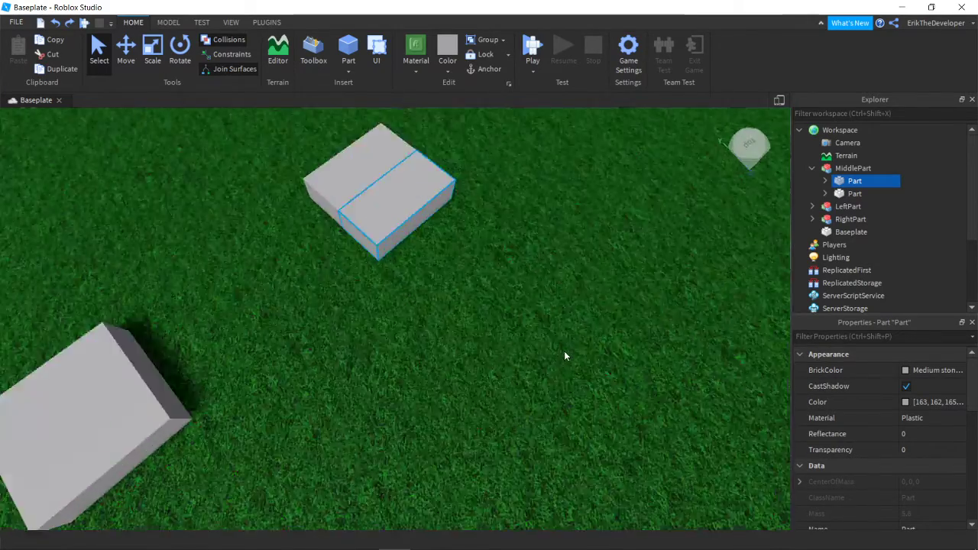
scroll(564, 351, down, 3)
scroll(374, 266, up, 3)
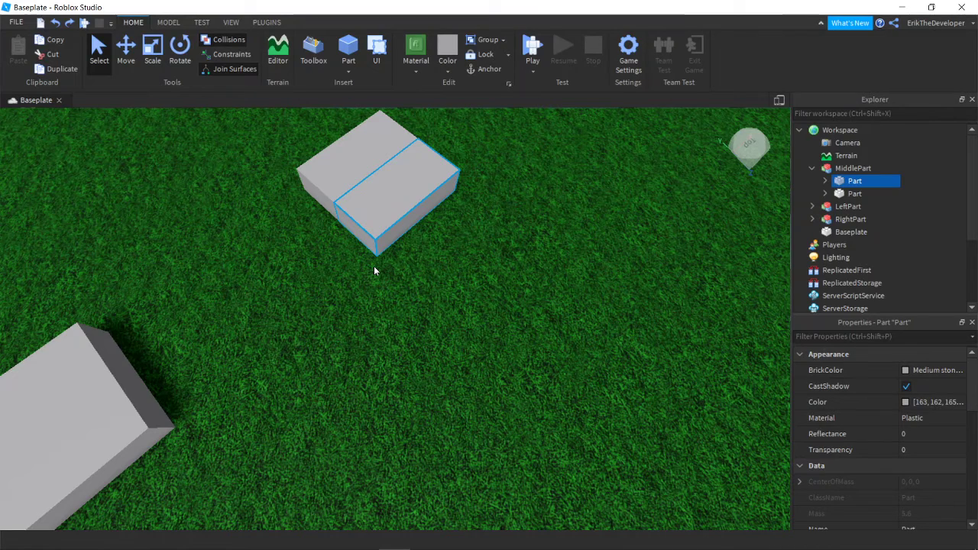
scroll(403, 393, up, 5)
right_drag(403, 392, 403, 392)
scroll(402, 392, down, 6)
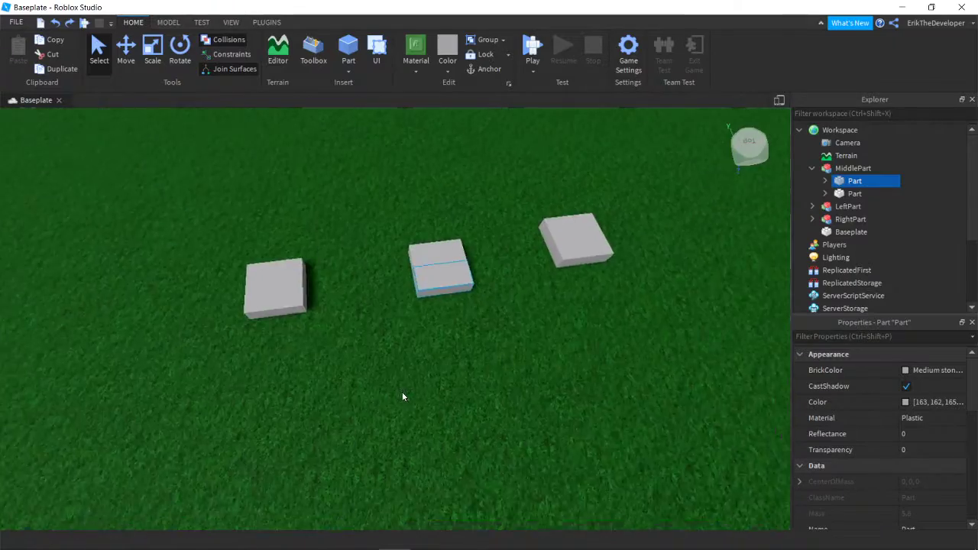
scroll(405, 395, up, 3)
scroll(371, 334, down, 4)
scroll(438, 338, up, 4)
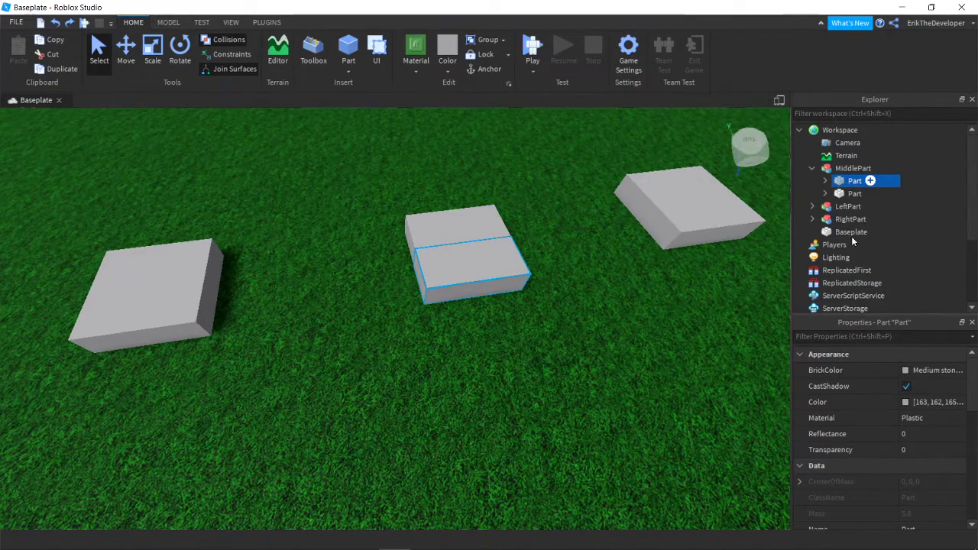
Step: Insert a LocalScript into the selected first part of MiddlePart
click(869, 180)
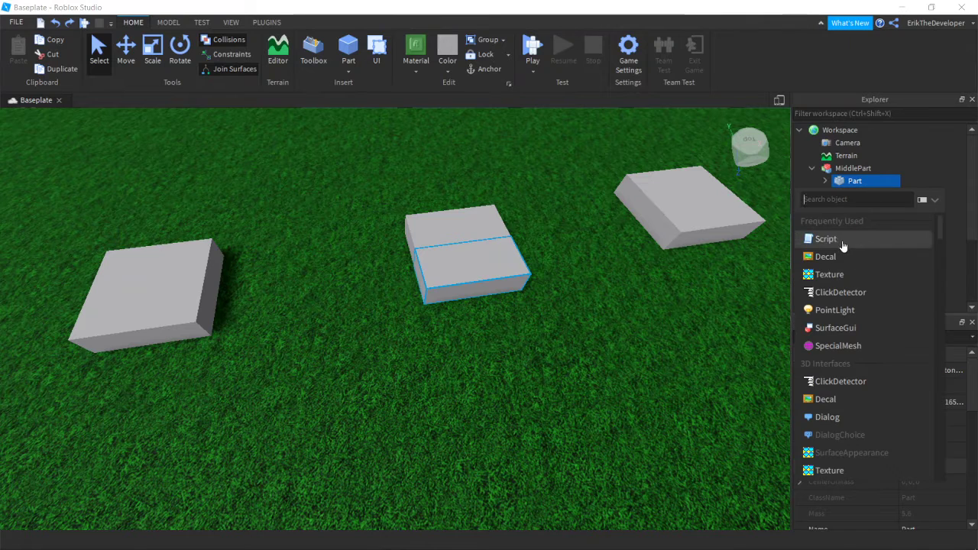
text(loca)
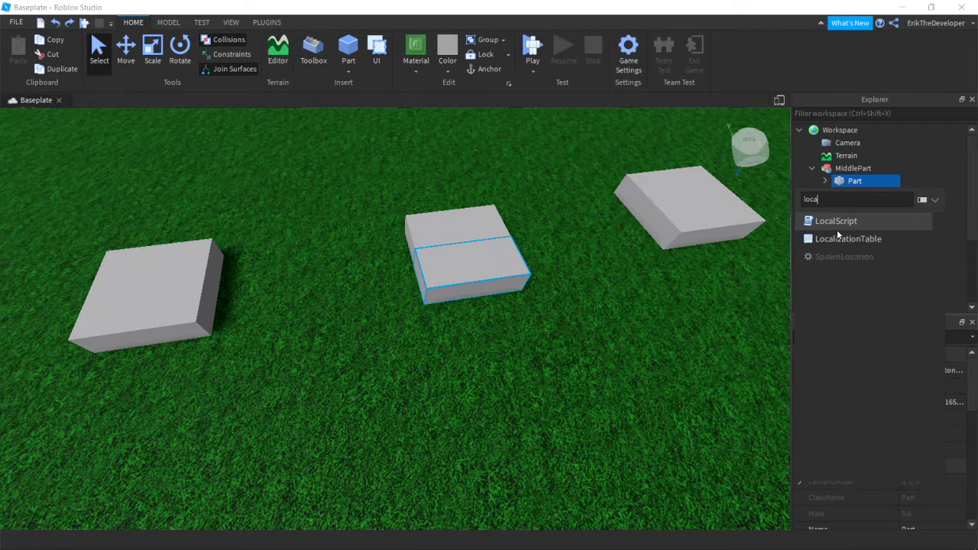
click(850, 220)
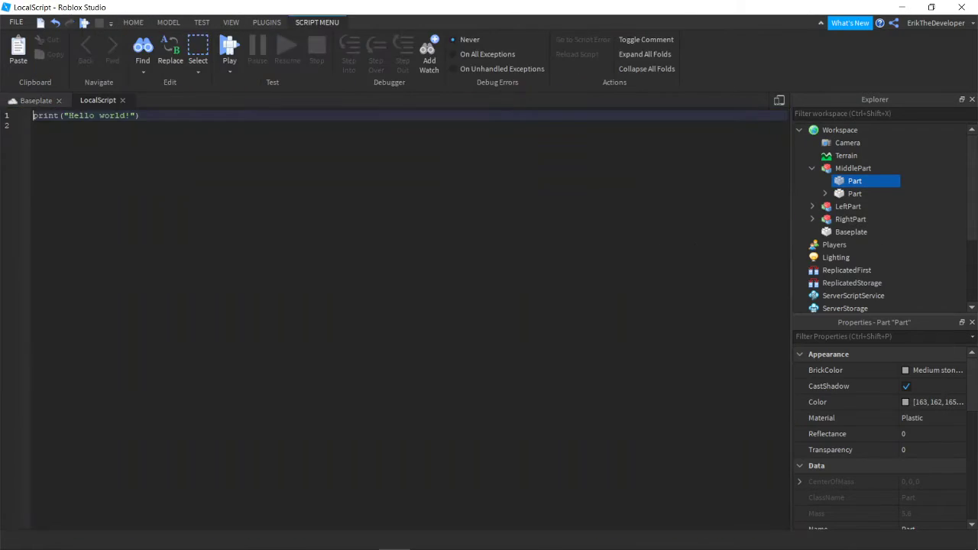
Step: Return to the baseplate view and rename the first part inside MiddlePart as MoveingPart
click(38, 103)
scroll(338, 305, down, 3)
right_drag(338, 306, 418, 287)
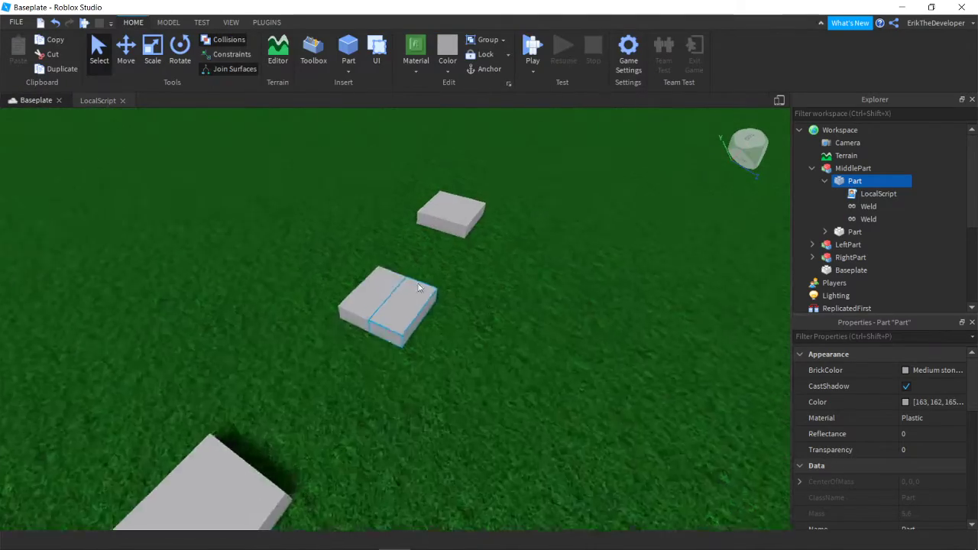
scroll(402, 301, up, 2)
scroll(405, 303, down, 3)
scroll(408, 310, up, 2)
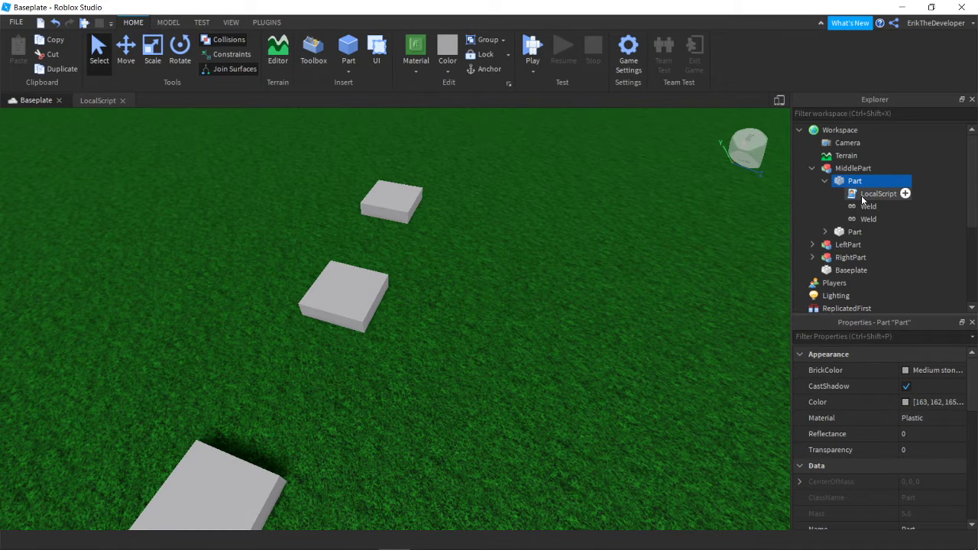
click(863, 196)
right_click(851, 181)
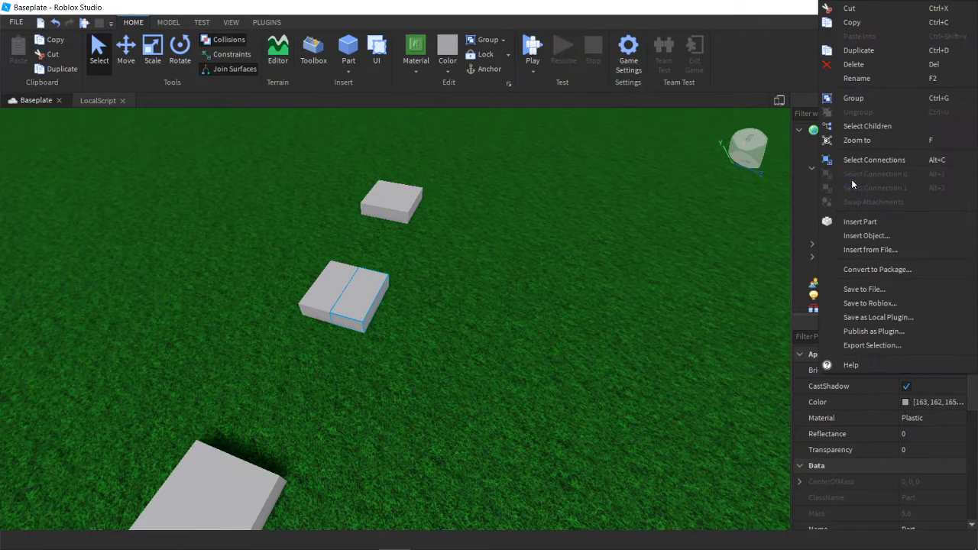
click(873, 78)
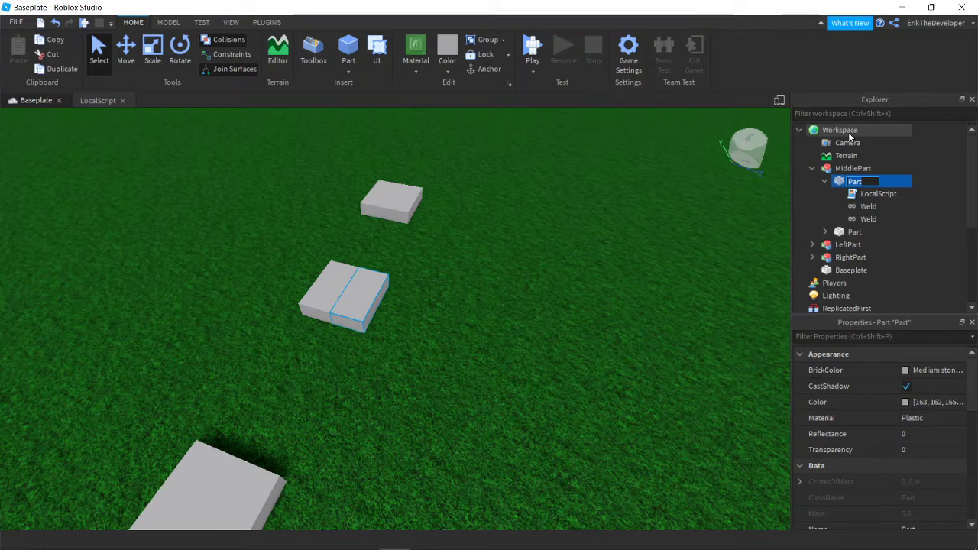
text(MoveingPart)
key(Return)
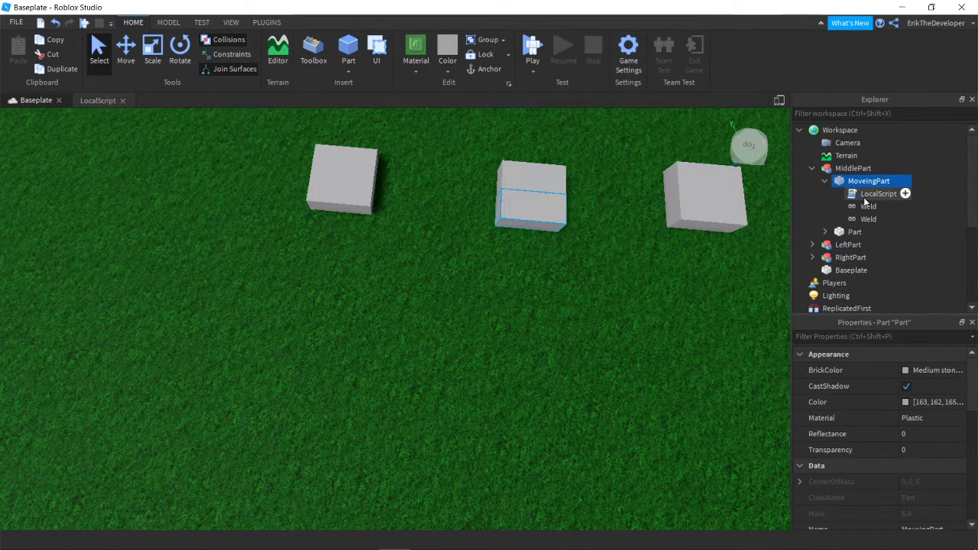
Step: Delete the LocalScript from MoveingPart and collapse that part in the object tree
click(871, 193)
key(Delete)
right_drag(570, 320, 570, 320)
key(s)
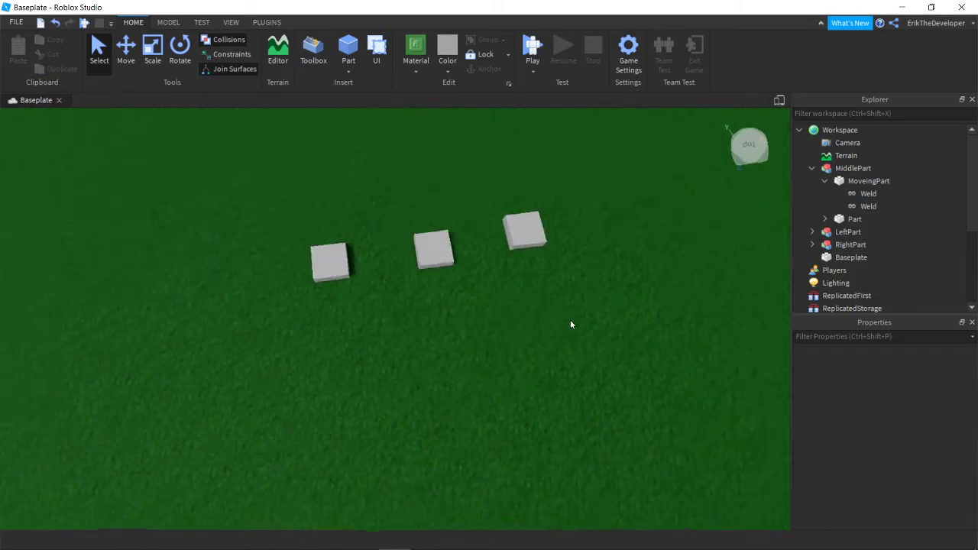
key(w)
click(825, 181)
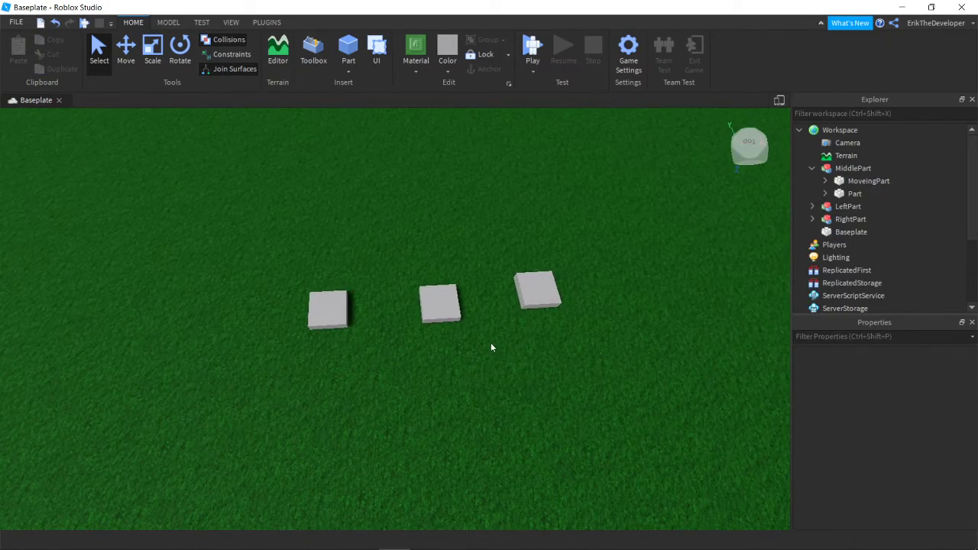
scroll(425, 346, up, 5)
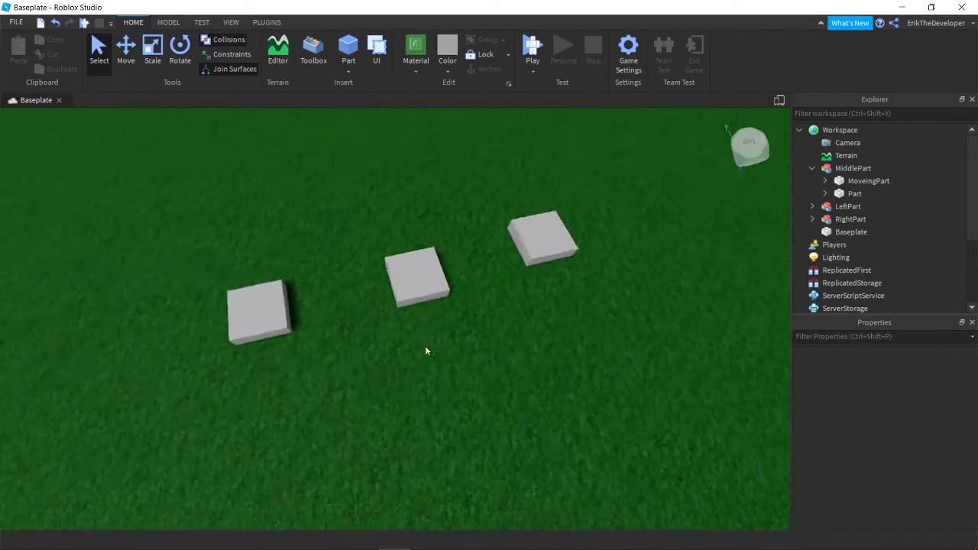
key(s)
right_drag(425, 346, 418, 370)
key(w)
key(d)
key(w)
key(w)
key(w)
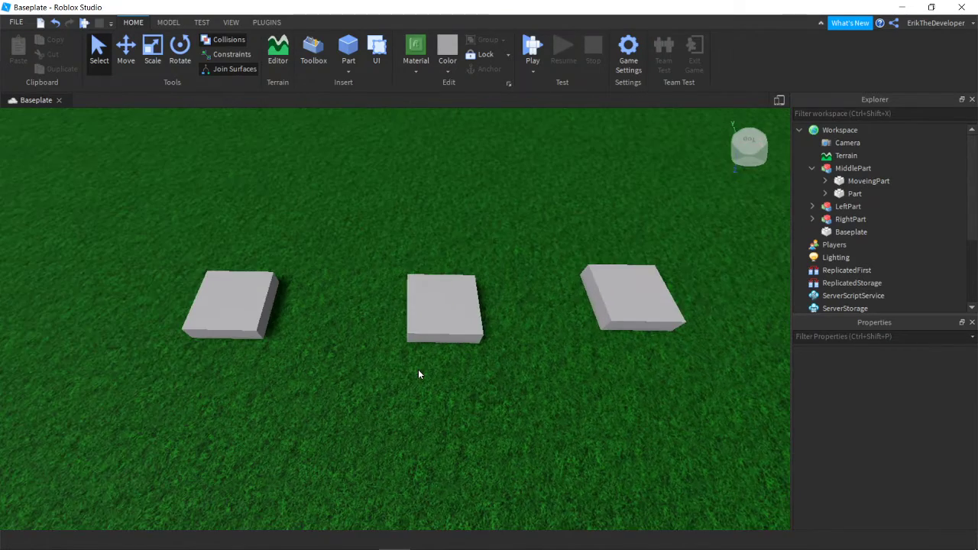
key(s)
key(s)
key(w)
key(d)
key(w)
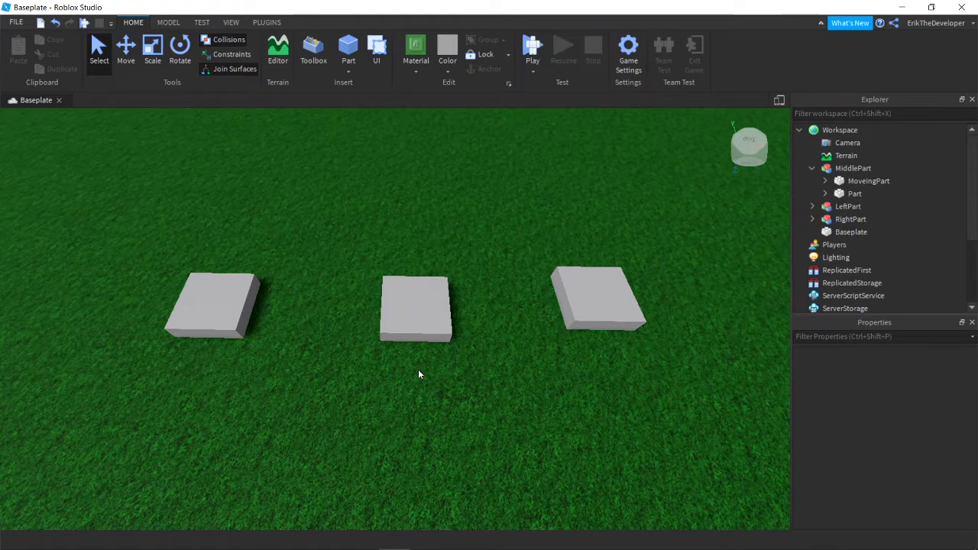
right_drag(415, 368, 414, 367)
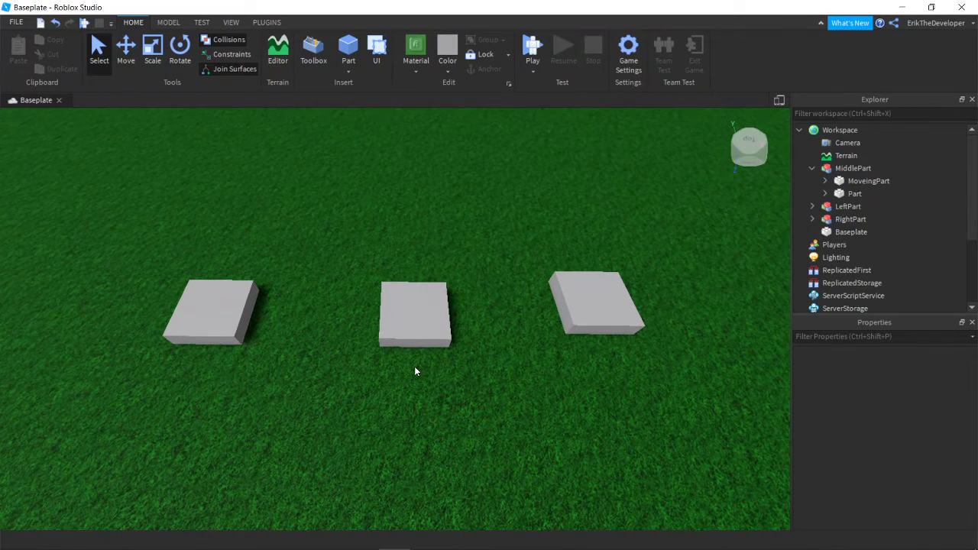
scroll(414, 366, down, 4)
scroll(414, 366, up, 5)
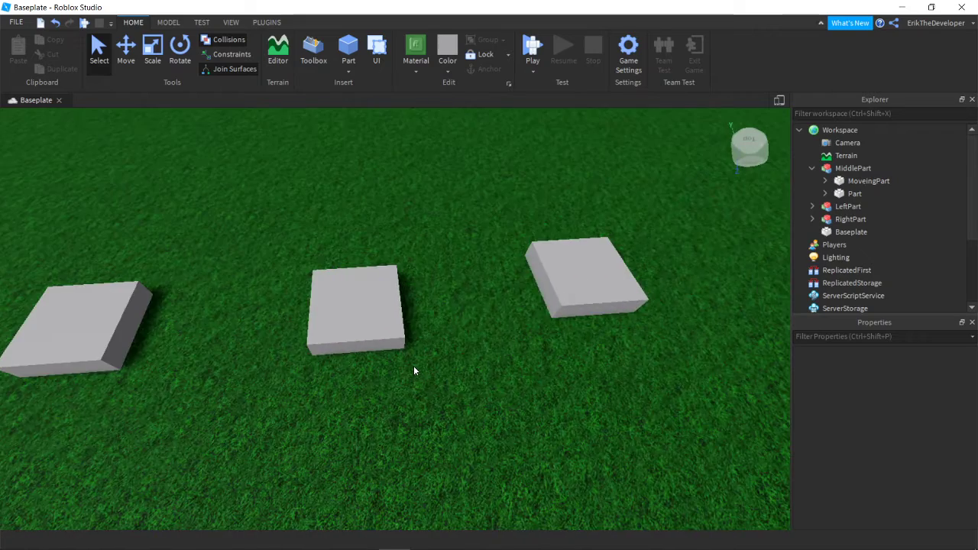
scroll(414, 366, up, 1)
scroll(414, 366, down, 3)
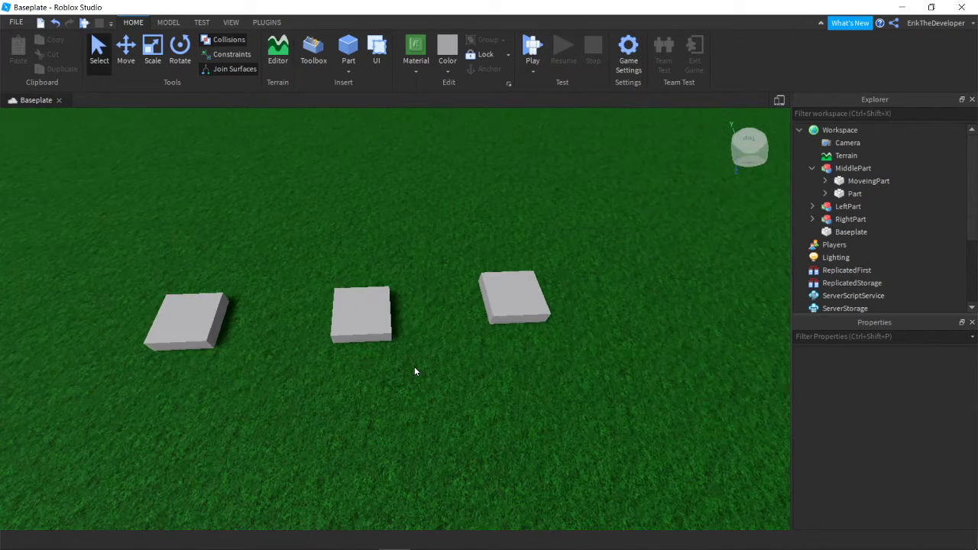
scroll(414, 366, down, 3)
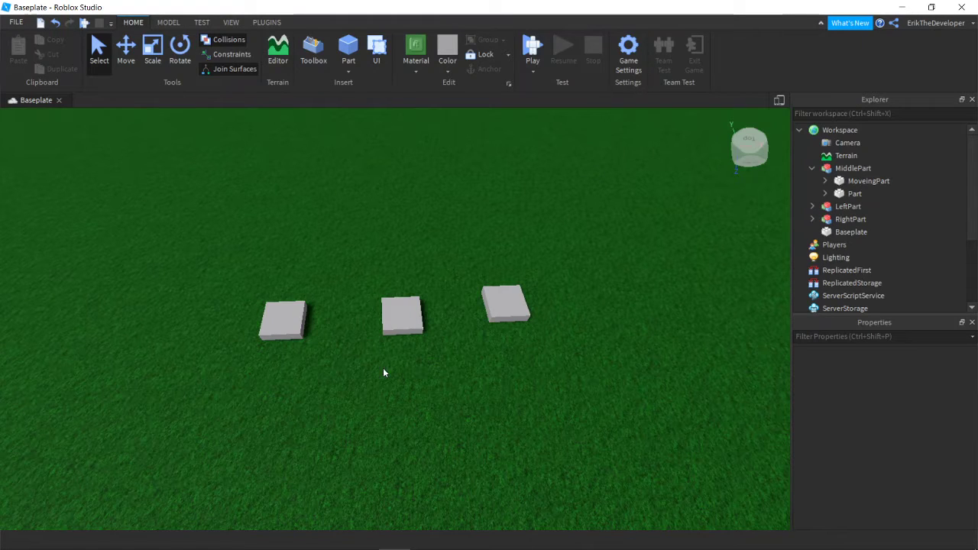
scroll(360, 393, up, 3)
right_drag(426, 305, 386, 343)
scroll(386, 342, down, 2)
scroll(386, 342, down, 2)
scroll(586, 333, up, 2)
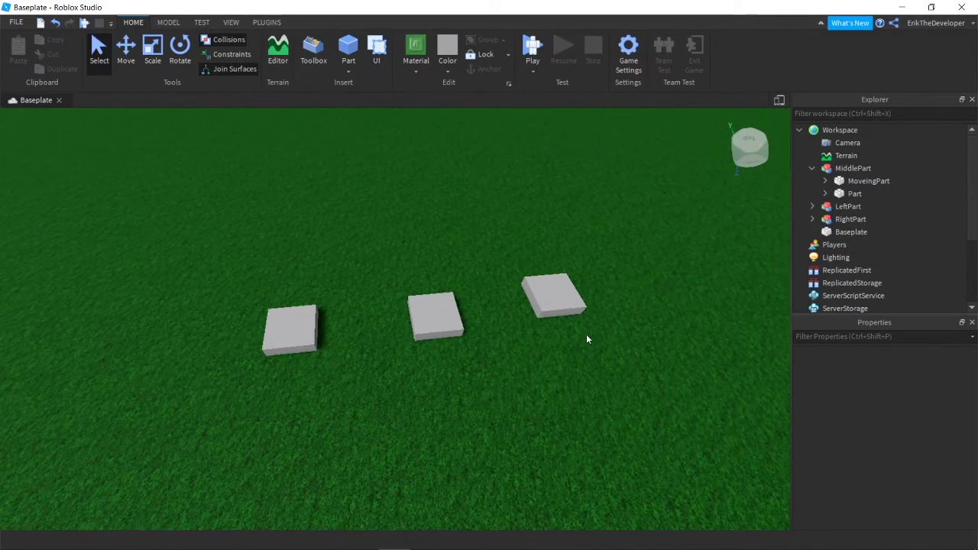
scroll(591, 334, up, 1)
scroll(591, 339, down, 1)
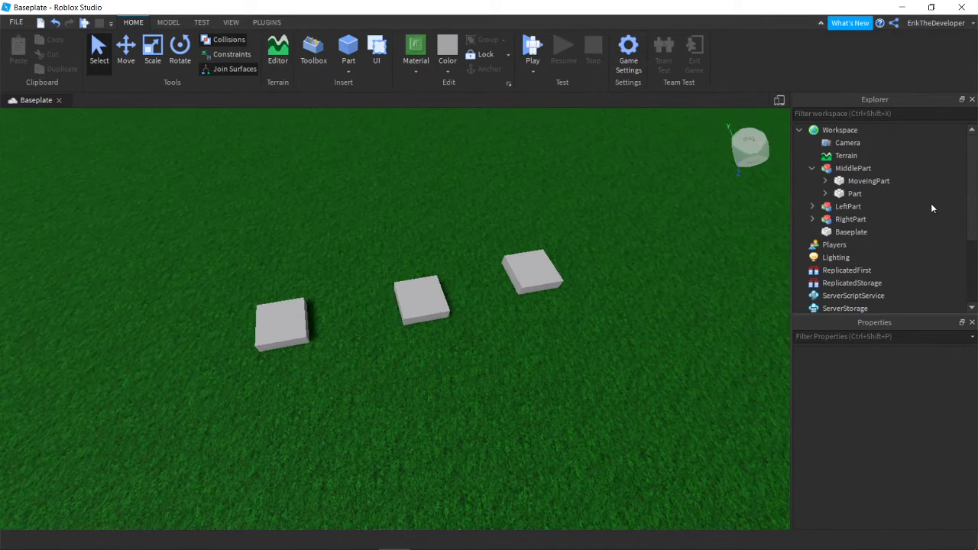
Step: Correct the spelling of MoveingPart by renaming the part as MovingPart
right_click(890, 181)
click(879, 80)
text(Movi)
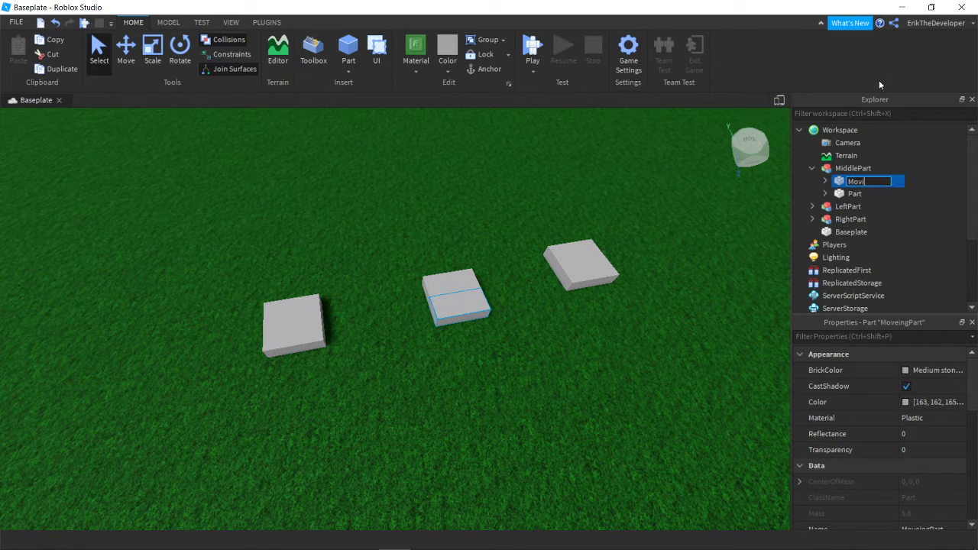
text(ngPart)
key(Return)
right_drag(520, 332, 518, 331)
scroll(517, 331, down, 3)
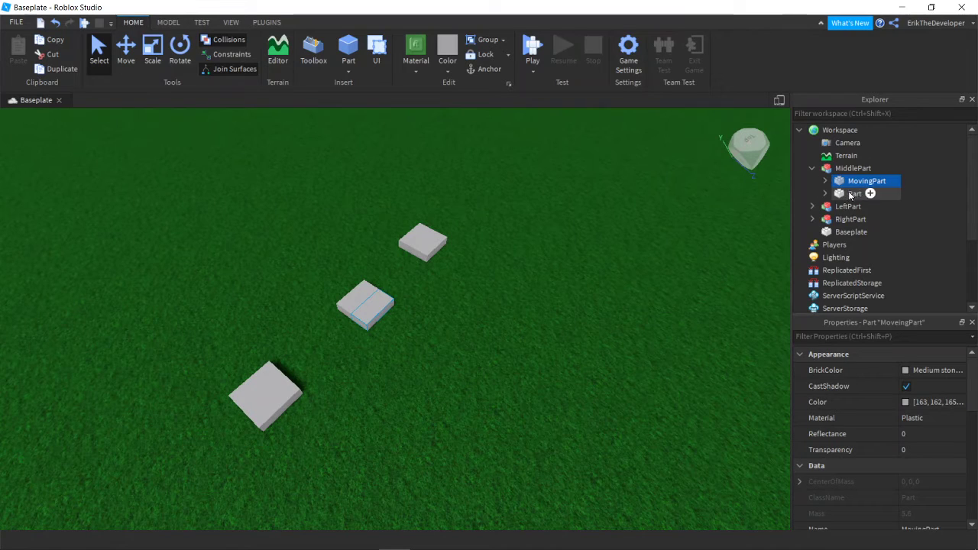
Step: Ungroup the MiddlePart model into its separate parts and clear the selection
scroll(504, 358, up, 5)
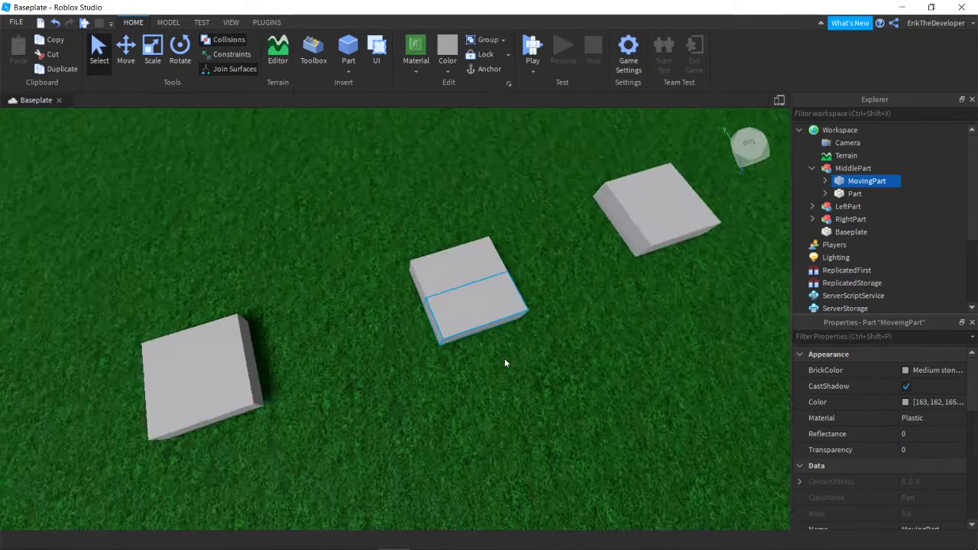
scroll(298, 334, down, 1)
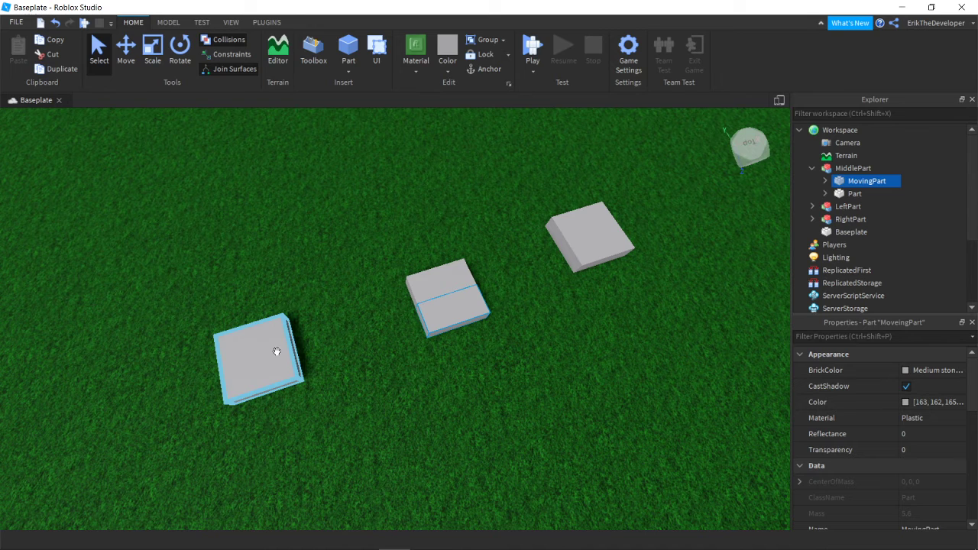
right_click(446, 306)
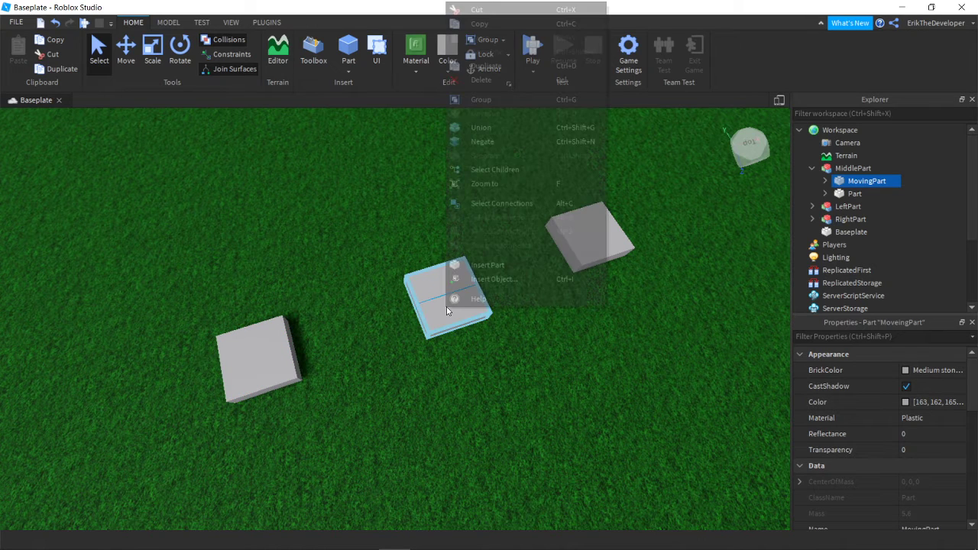
click(599, 403)
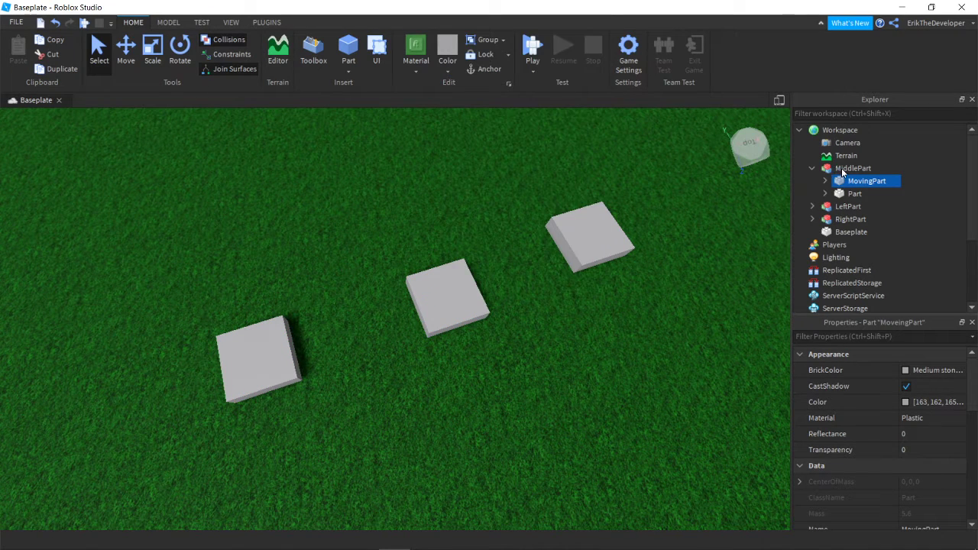
click(844, 168)
right_click(844, 168)
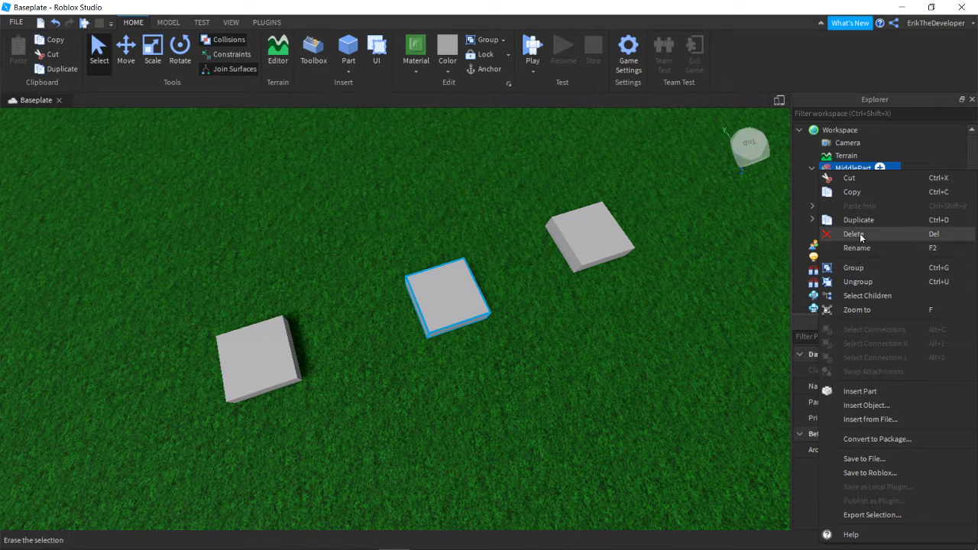
click(515, 330)
key(ctrl+u)
scroll(456, 351, down, 4)
right_drag(514, 334, 433, 246)
click(551, 366)
Step: Delete the unnamed Part forming the other half of the middle slab, keeping MovingPart
right_drag(534, 369, 534, 369)
right_drag(784, 280, 784, 280)
scroll(712, 240, up, 3)
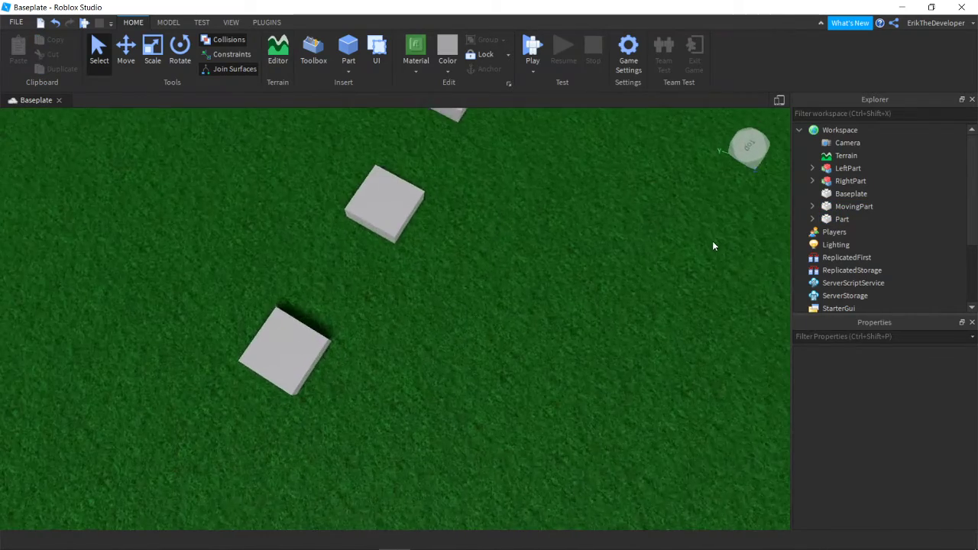
right_drag(707, 241, 707, 241)
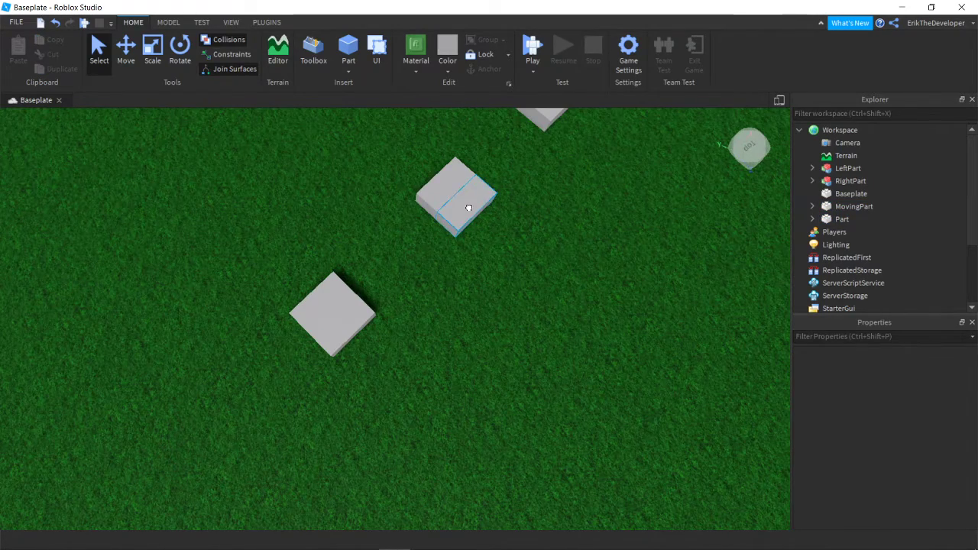
click(466, 206)
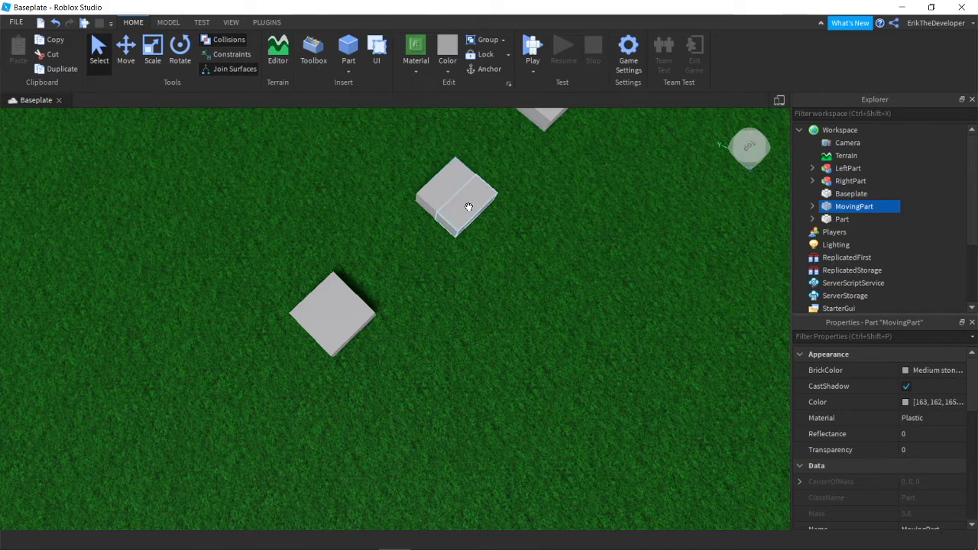
click(437, 190)
key(Delete)
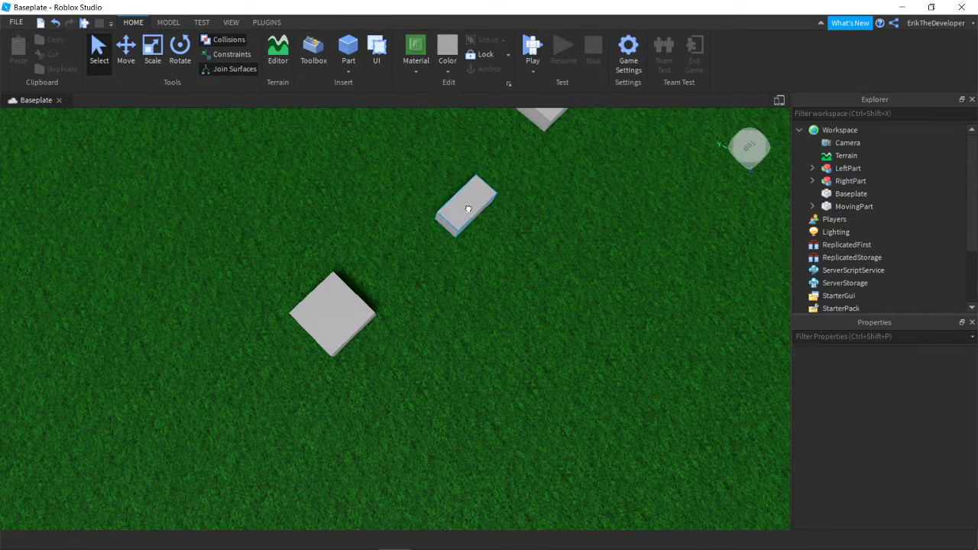
Step: Select MovingPart between the two outer slabs and focus the view on it
click(468, 208)
right_drag(475, 306, 475, 306)
scroll(475, 306, down, 2)
scroll(475, 306, up, 2)
key(w)
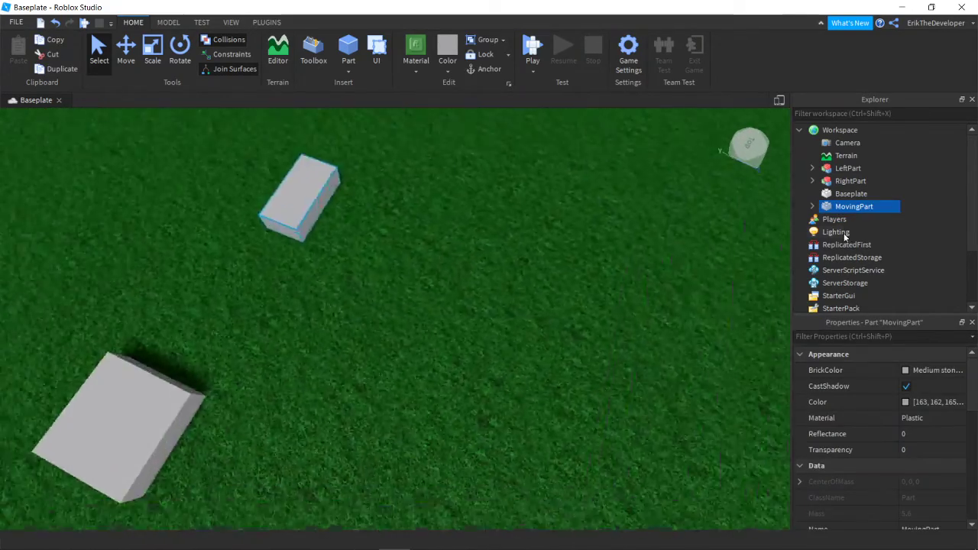
key(s)
key(w)
right_drag(384, 342, 384, 343)
key(f)
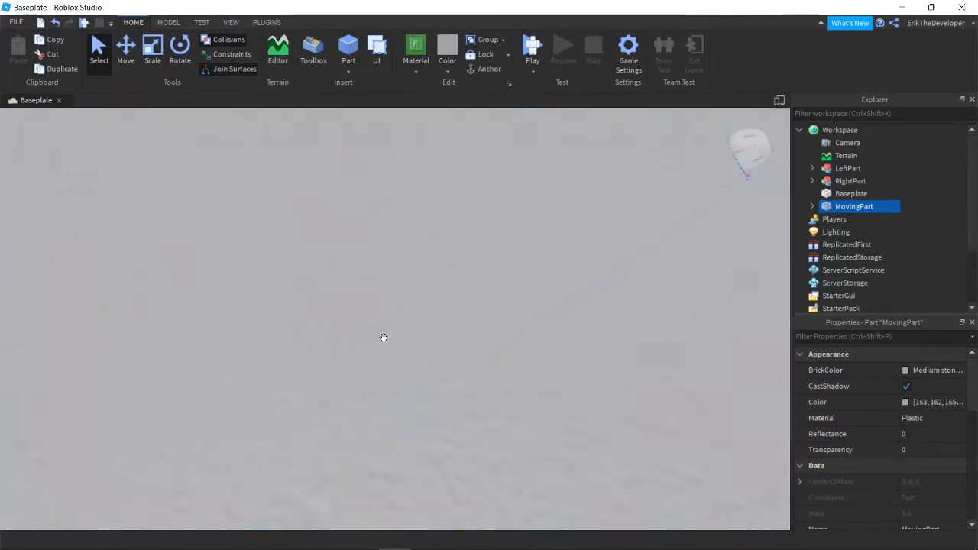
scroll(385, 337, down, 10)
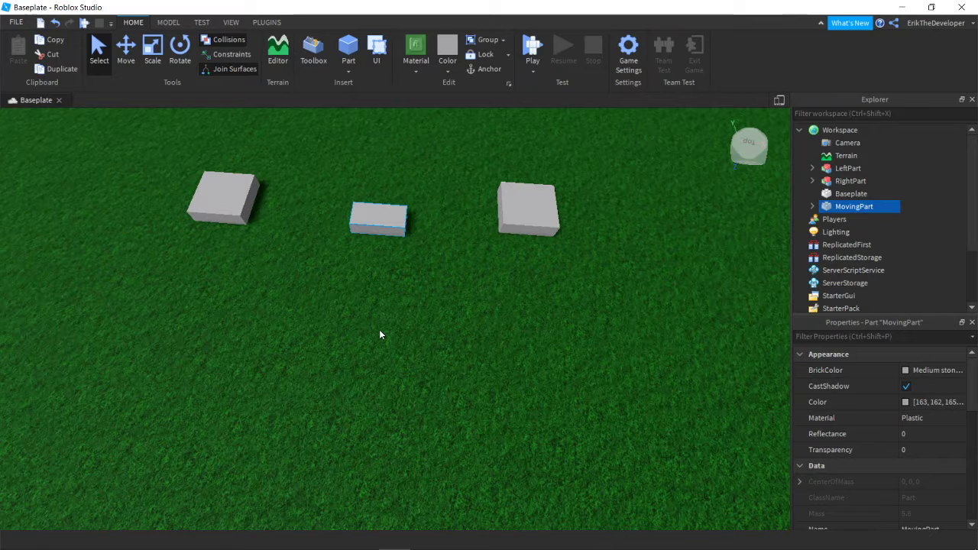
right_drag(379, 334, 385, 343)
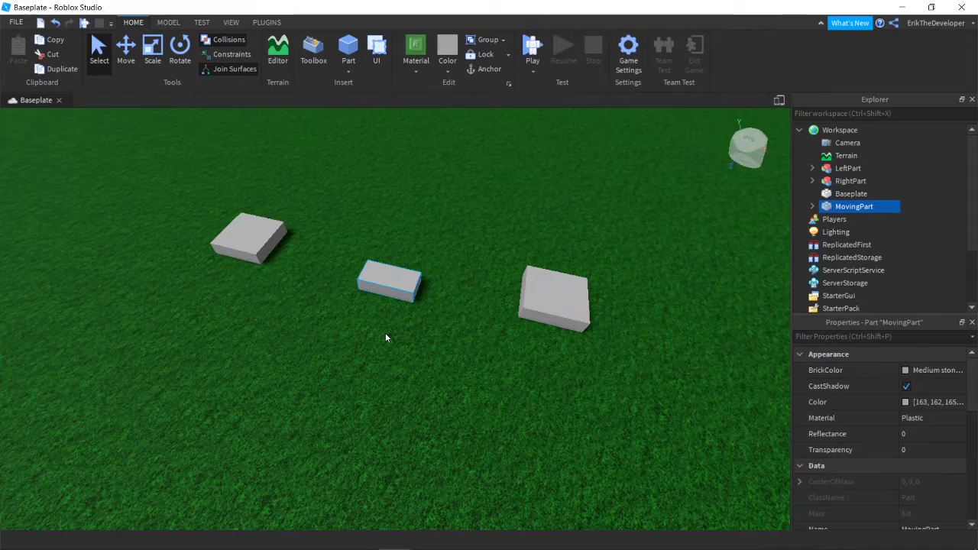
right_drag(386, 337, 374, 354)
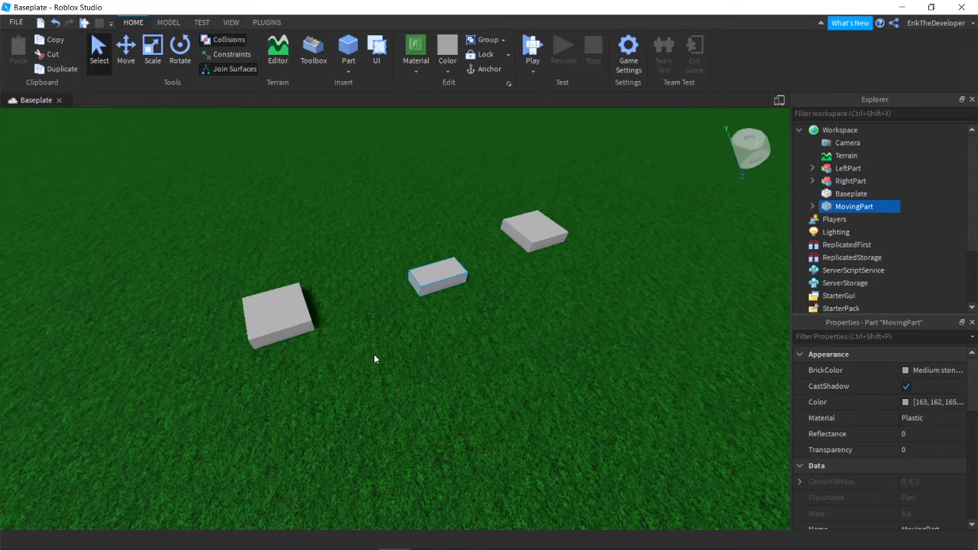
scroll(374, 355, down, 1)
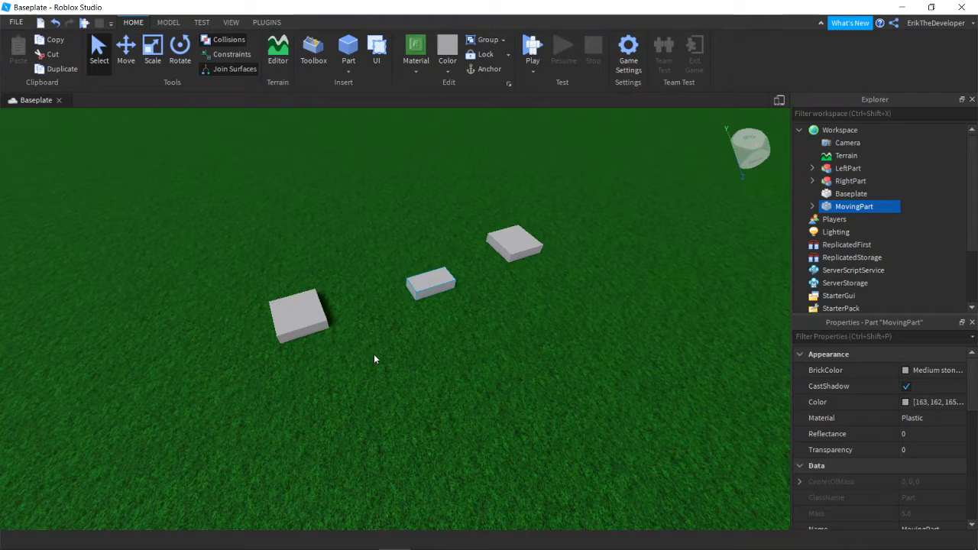
right_drag(411, 311, 420, 315)
scroll(419, 316, up, 3)
scroll(419, 315, down, 2)
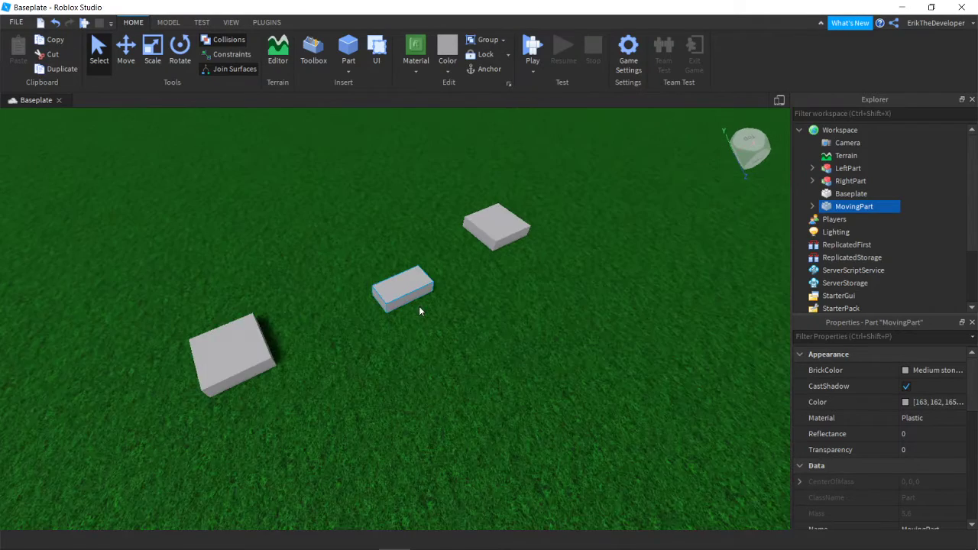
scroll(367, 317, up, 1)
scroll(402, 321, down, 2)
scroll(411, 322, up, 4)
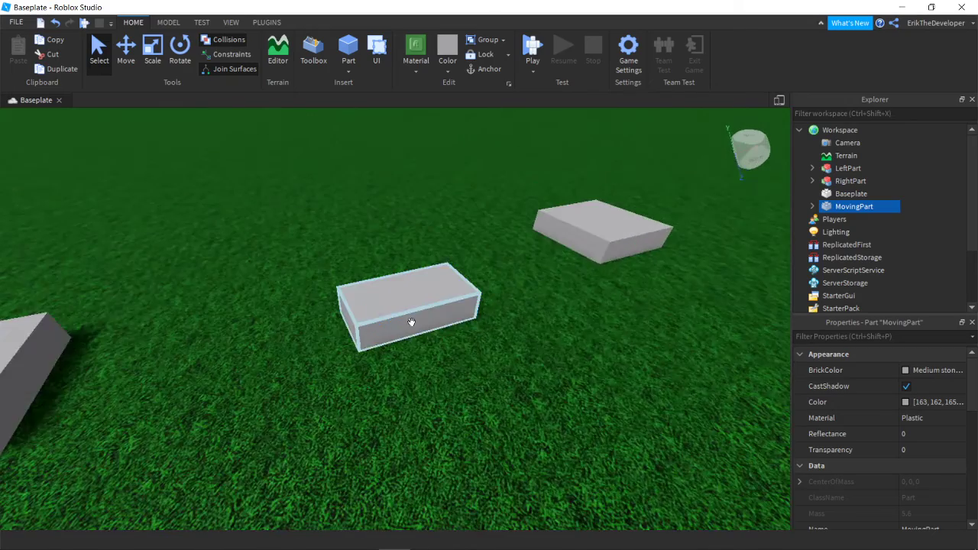
Step: Examine MovingPart between the LeftPart and RightPart slabs from several distances
scroll(411, 321, up, 2)
scroll(411, 327, down, 3)
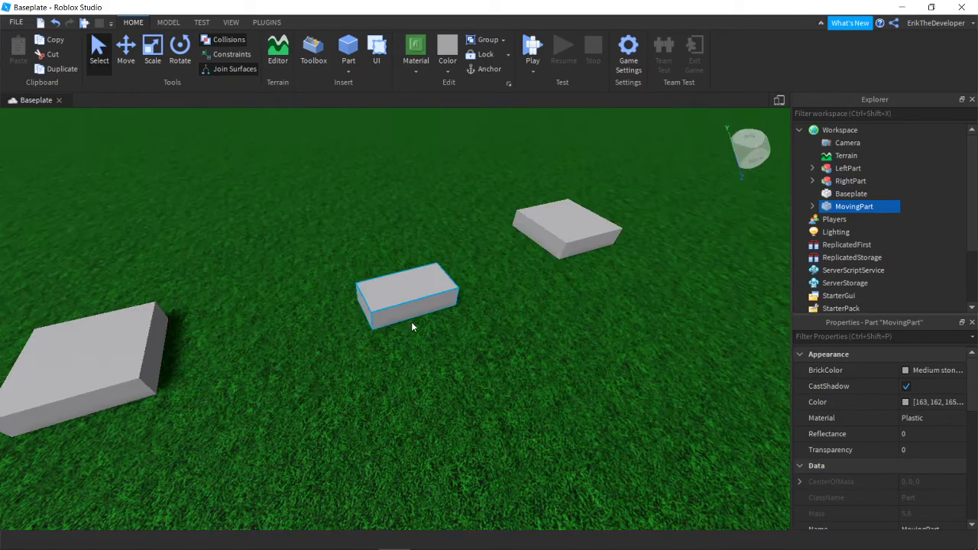
scroll(411, 327, down, 2)
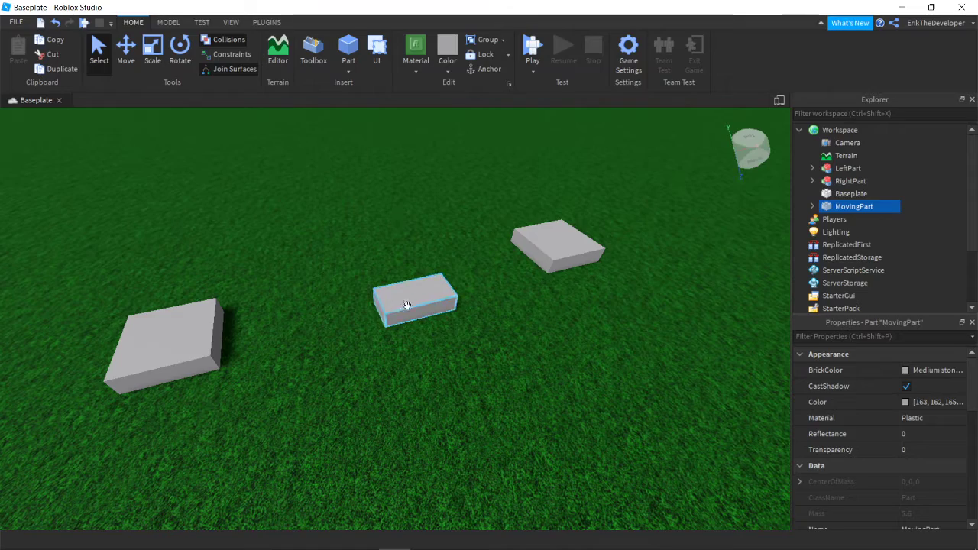
scroll(587, 298, up, 3)
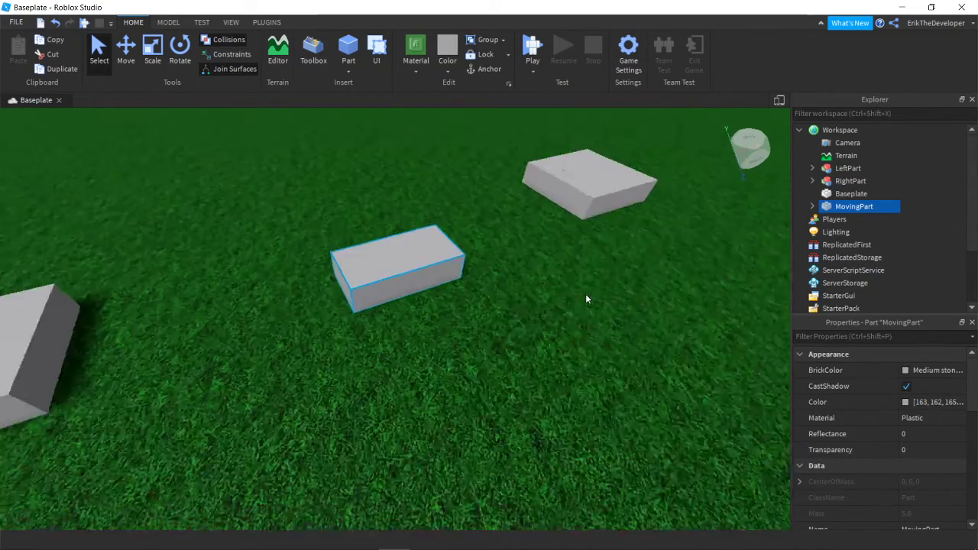
scroll(585, 299, down, 5)
scroll(537, 293, up, 1)
scroll(504, 292, down, 1)
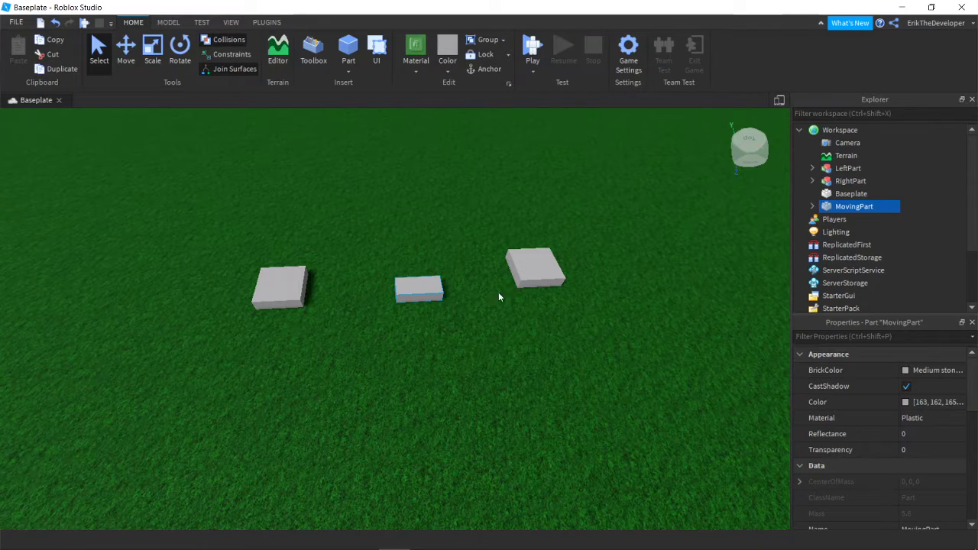
scroll(458, 339, up, 4)
right_drag(458, 339, 459, 339)
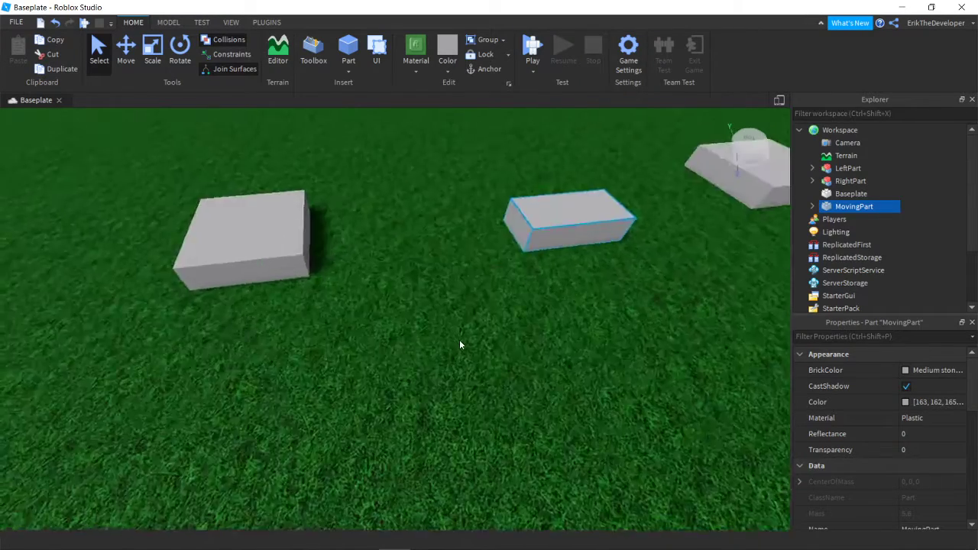
Step: Delete the LeftPart model and MovingPart, keeping only the RightPart slab on the baseplate
scroll(459, 339, down, 4)
click(330, 279)
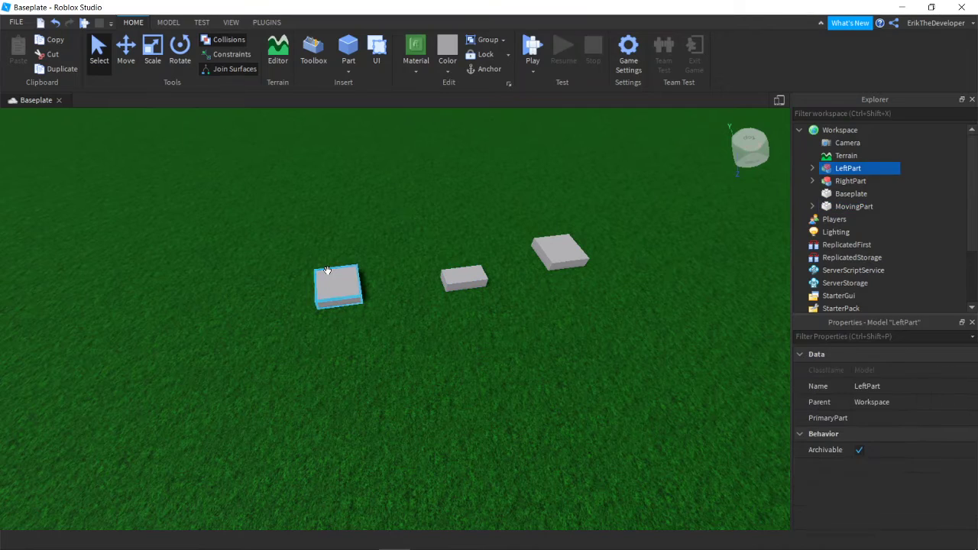
key(Delete)
click(464, 278)
key(Delete)
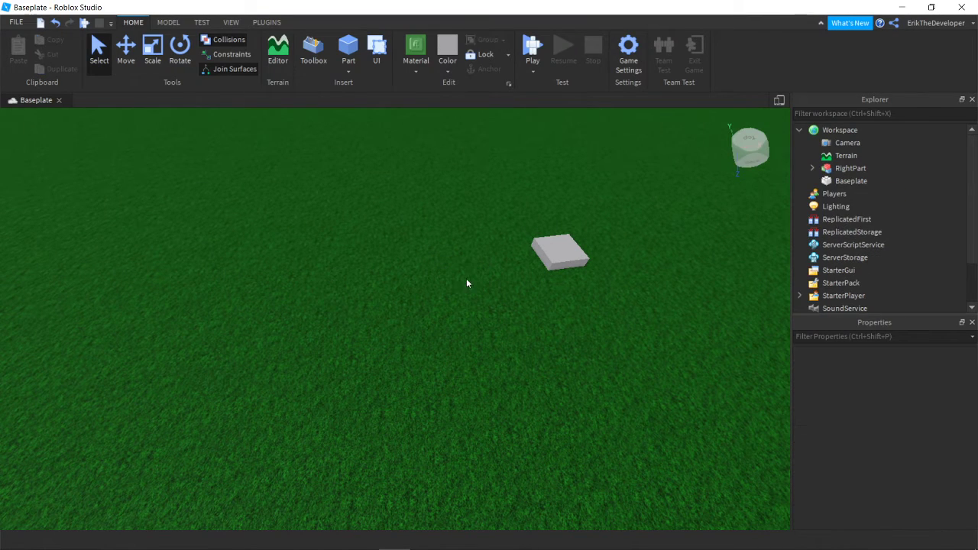
Step: Duplicate the RightPart model and place the copy to the left of the original with a wide gap
right_drag(451, 279, 466, 282)
scroll(466, 282, up, 3)
scroll(492, 304, down, 4)
scroll(477, 296, up, 2)
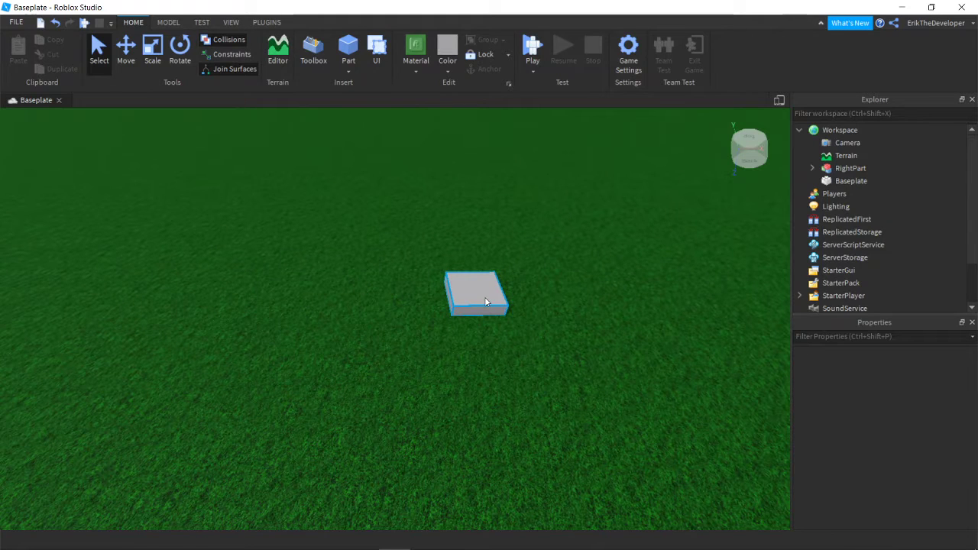
click(476, 297)
key(ctrl+d)
drag(472, 295, 312, 317)
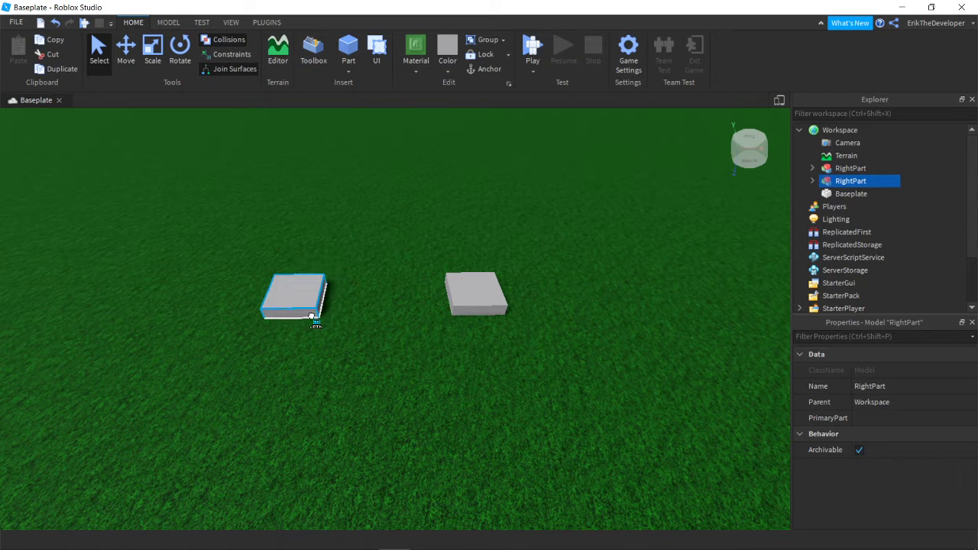
Step: Rename the copied RightPart model as Building1
right_click(308, 290)
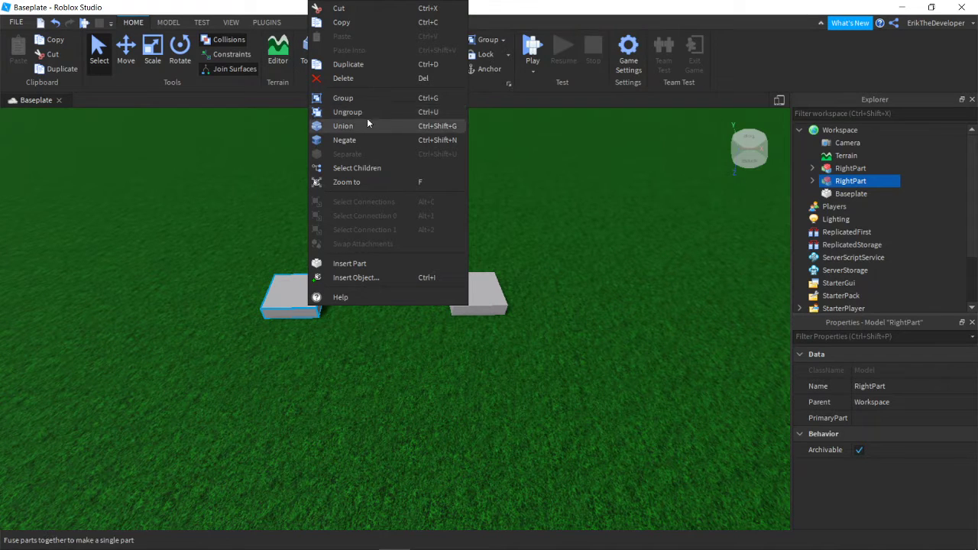
right_click(839, 183)
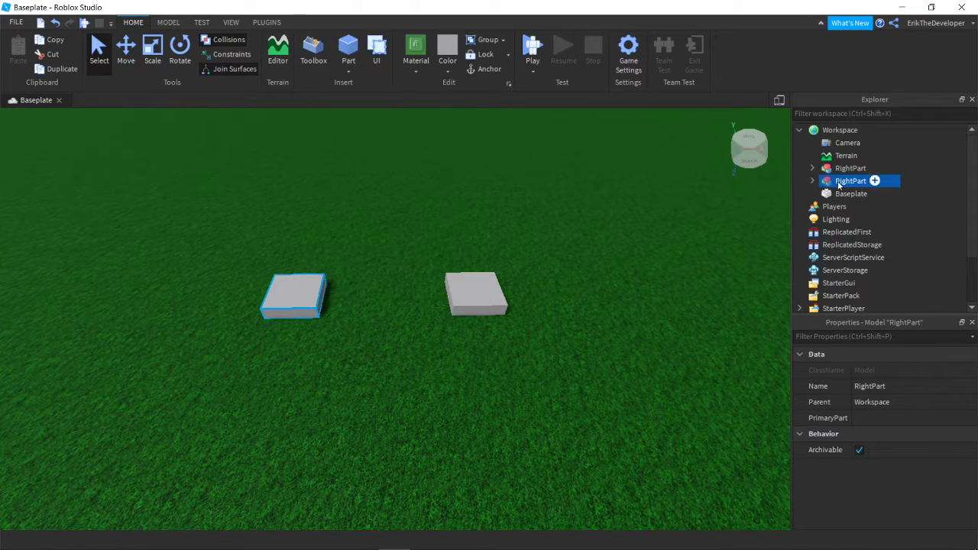
click(857, 79)
key(F2)
text(Bu)
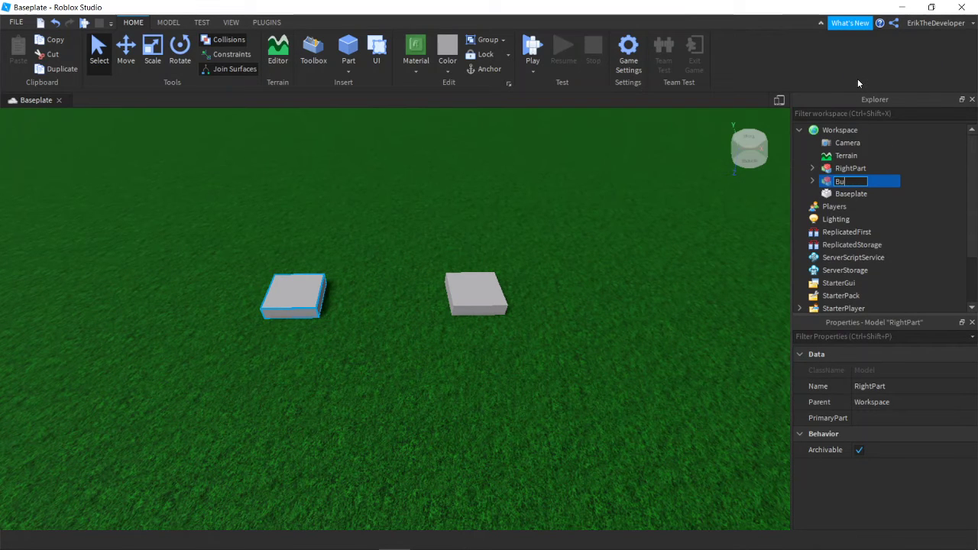
text(ilding1)
key(Return)
Step: Rename the original RightPart model as Building2
click(847, 168)
right_click(848, 169)
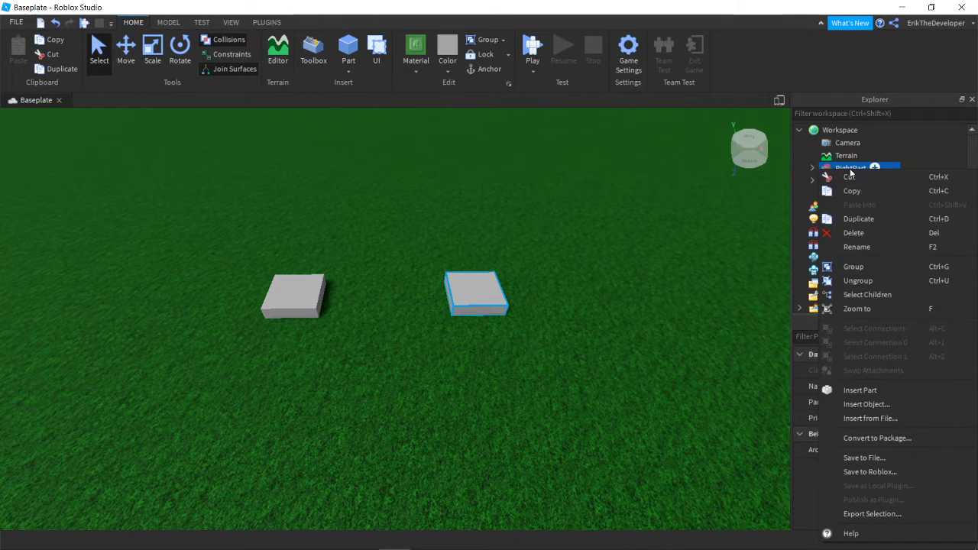
click(856, 247)
text(Building2)
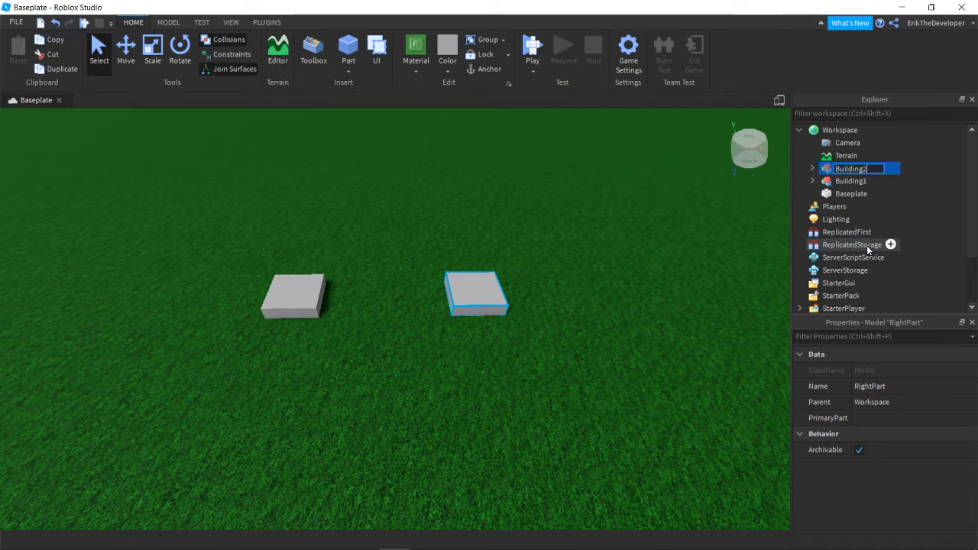
key(Return)
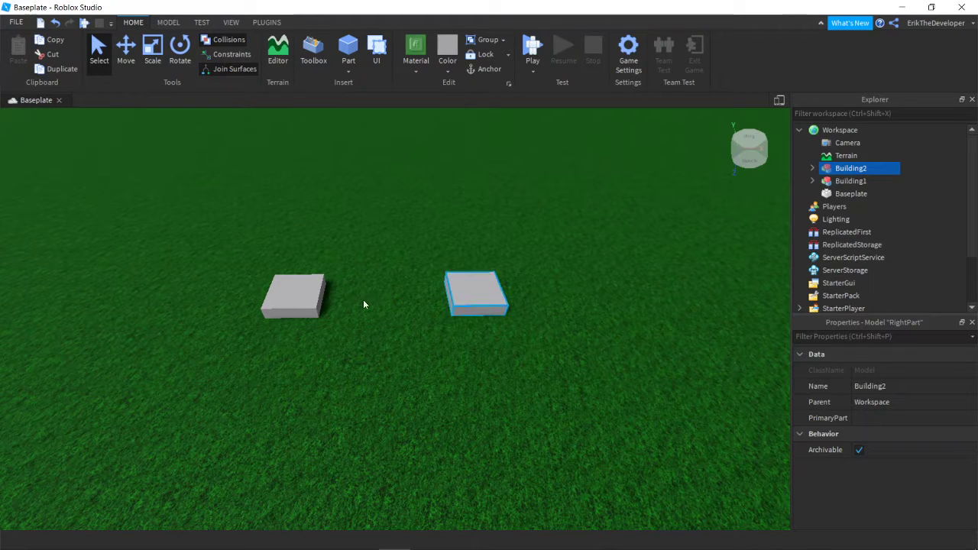
Step: Examine the Building1 and Building2 slabs from above and from different angles and distances
click(318, 289)
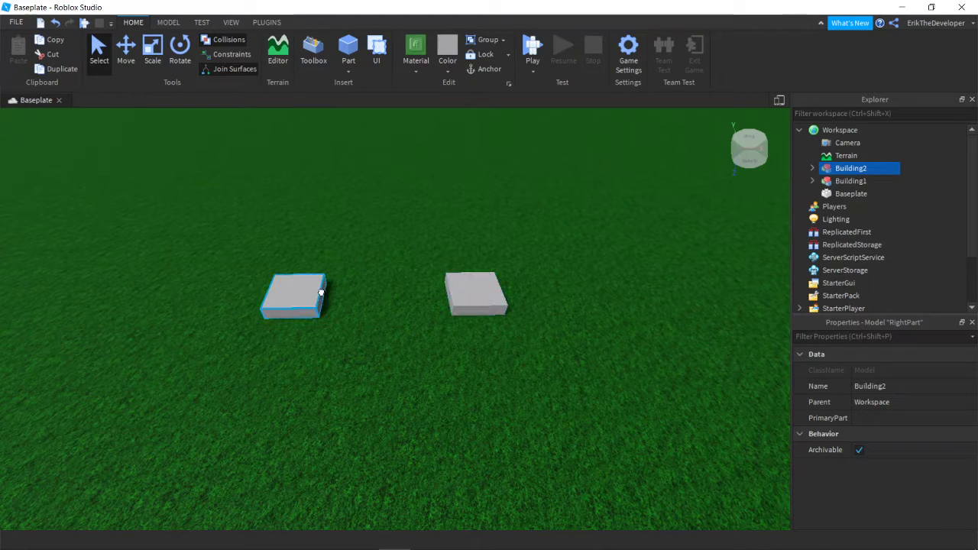
click(490, 290)
click(417, 373)
scroll(417, 374, down, 3)
right_drag(417, 373, 433, 361)
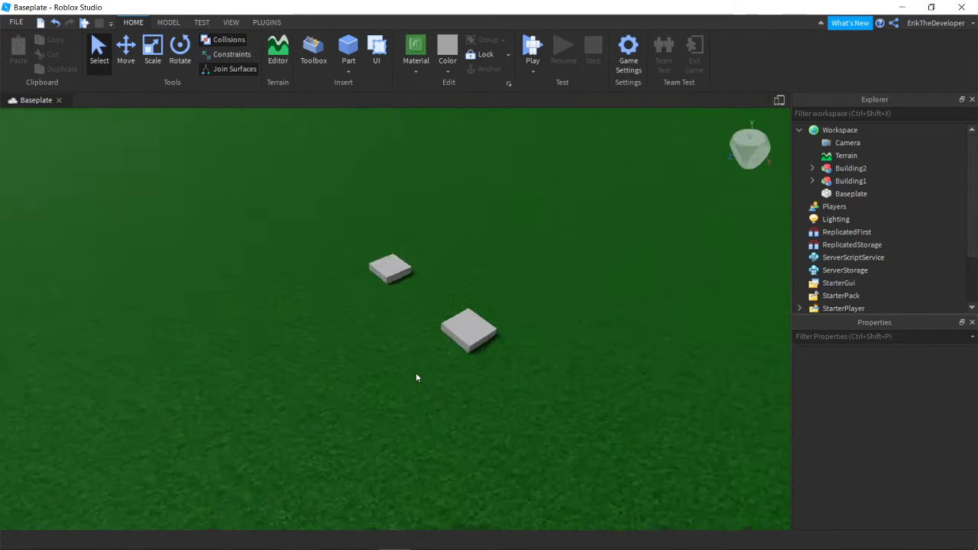
scroll(416, 374, down, 4)
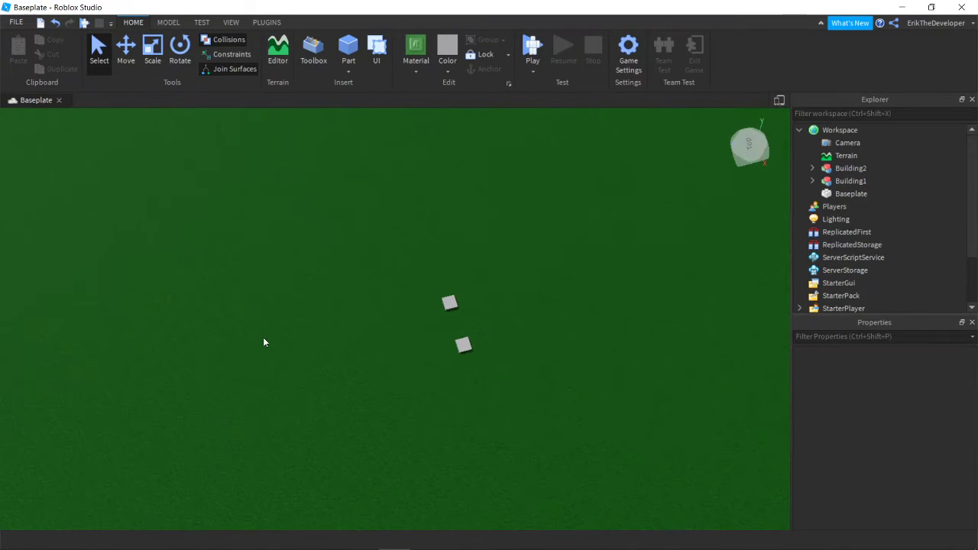
right_drag(290, 400, 293, 400)
scroll(293, 399, up, 1)
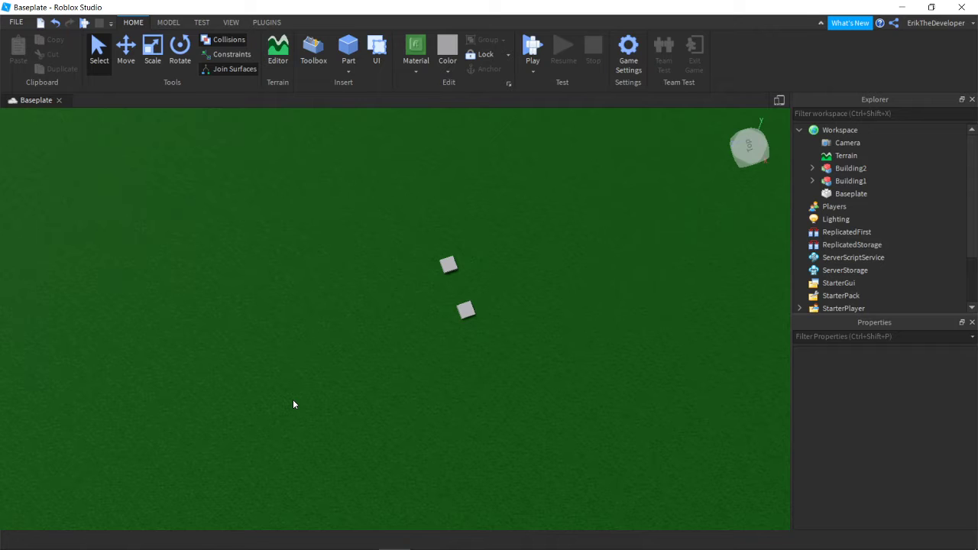
scroll(293, 404, up, 2)
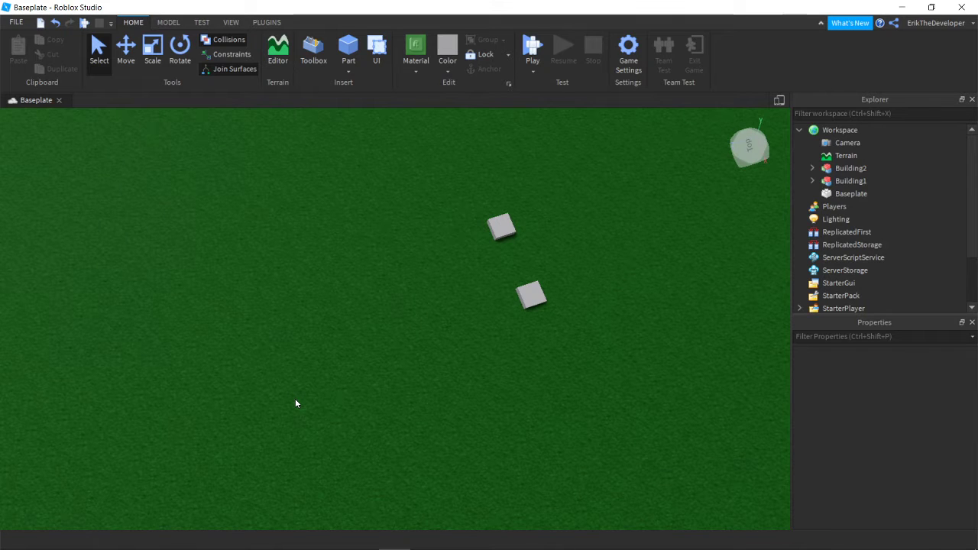
scroll(295, 399, up, 3)
right_drag(294, 399, 293, 400)
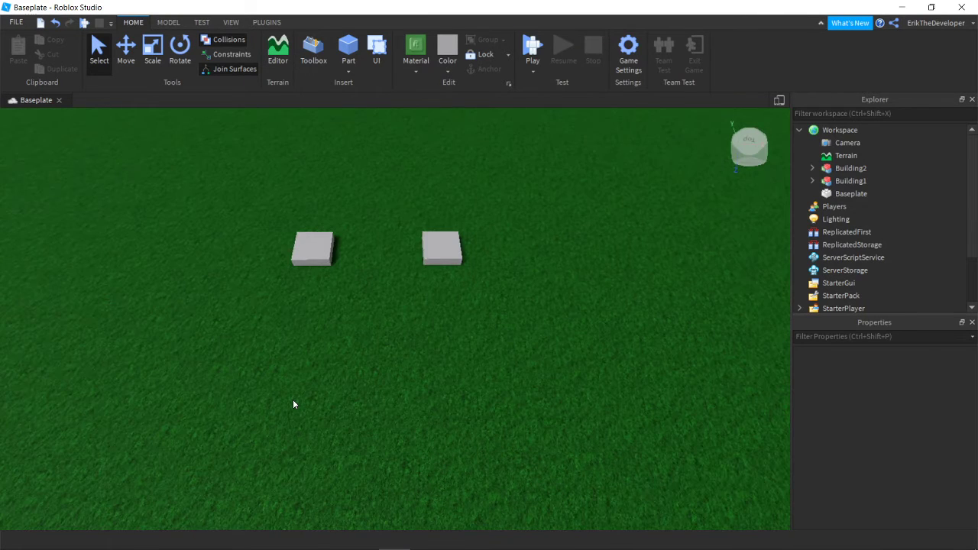
scroll(292, 399, up, 2)
right_drag(566, 305, 530, 301)
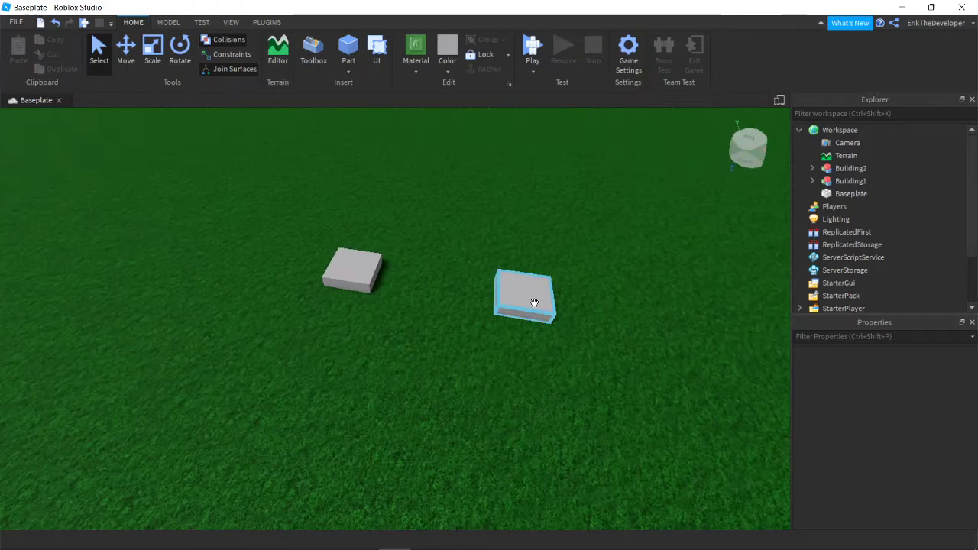
scroll(591, 256, up, 2)
scroll(430, 311, down, 2)
Step: Move the Building2 slab closer to Building1, leaving a narrow gap, and clear the selection
click(485, 302)
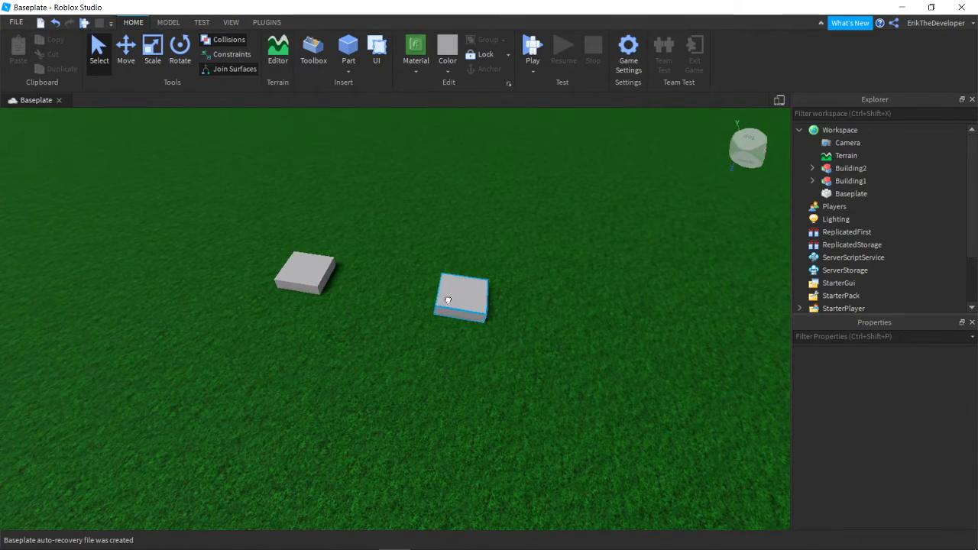
drag(449, 298, 368, 300)
scroll(407, 325, down, 2)
mouse_move(408, 325)
right_down()
mouse_move(422, 334)
mouse_move(411, 277)
mouse_move(413, 319)
right_up()
click(413, 319)
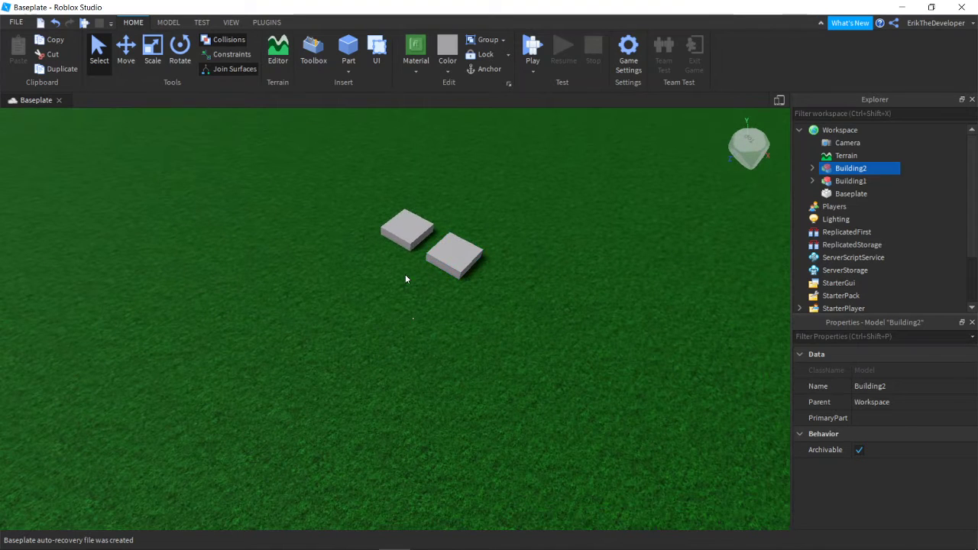
Step: Duplicate the Building1 model, try to move the copy away, and undo the misplaced move of its part
click(400, 231)
click(400, 233)
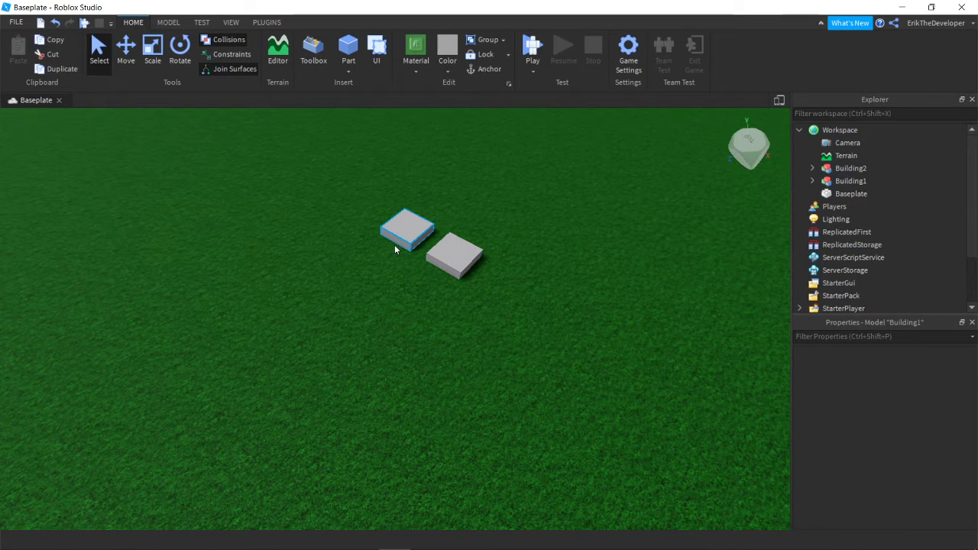
key(ctrl+z)
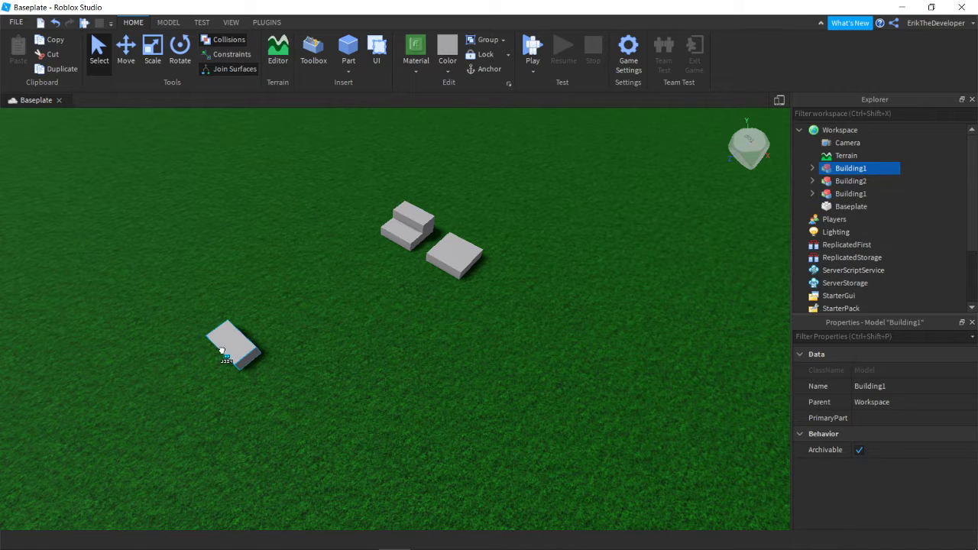
key(ctrl+z)
key(ctrl+z)
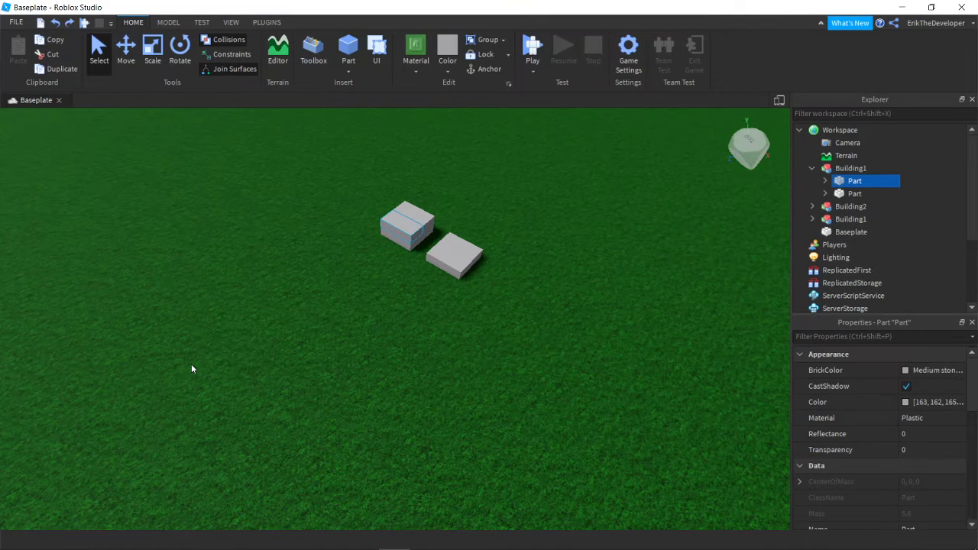
Step: Duplicate the Building1 copy once more and place both copies side by side, well away from the original pair
click(871, 168)
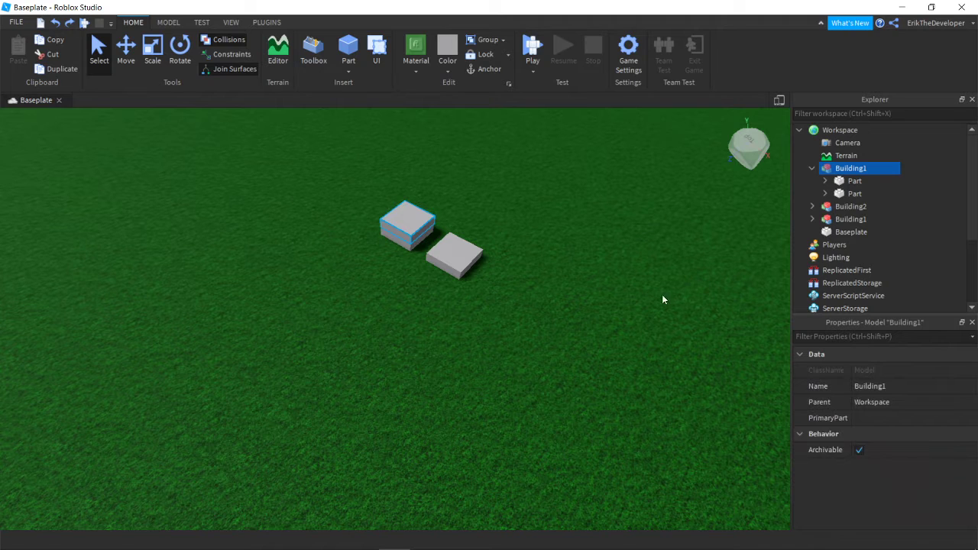
key(ctrl+d)
drag(406, 219, 188, 418)
click(419, 224)
drag(419, 224, 268, 463)
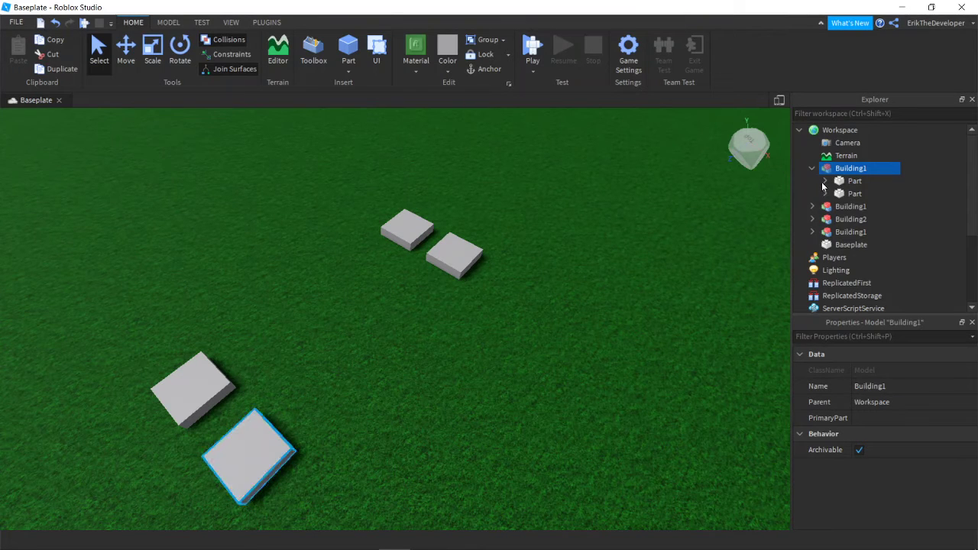
Step: Rename the selected Building1 copy in the new pair as Building2
click(812, 168)
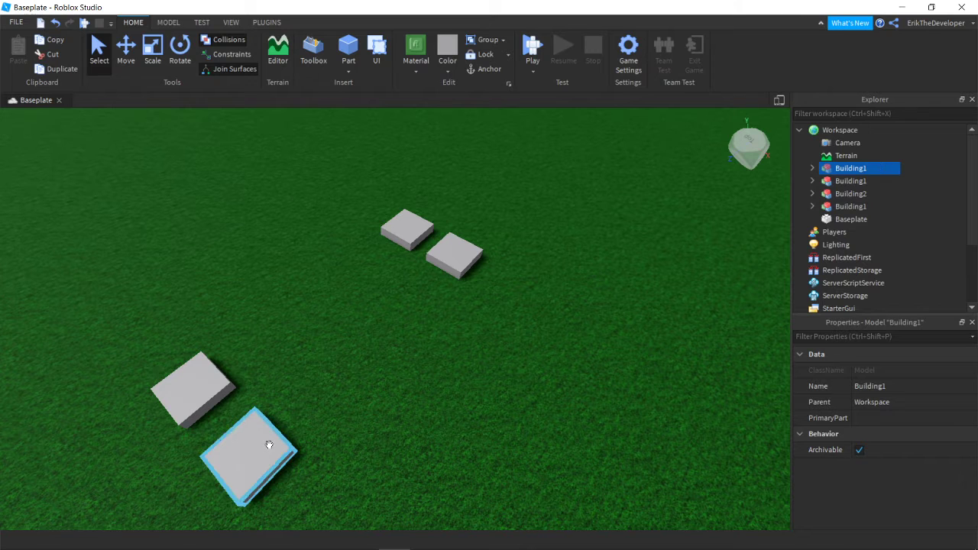
right_click(288, 402)
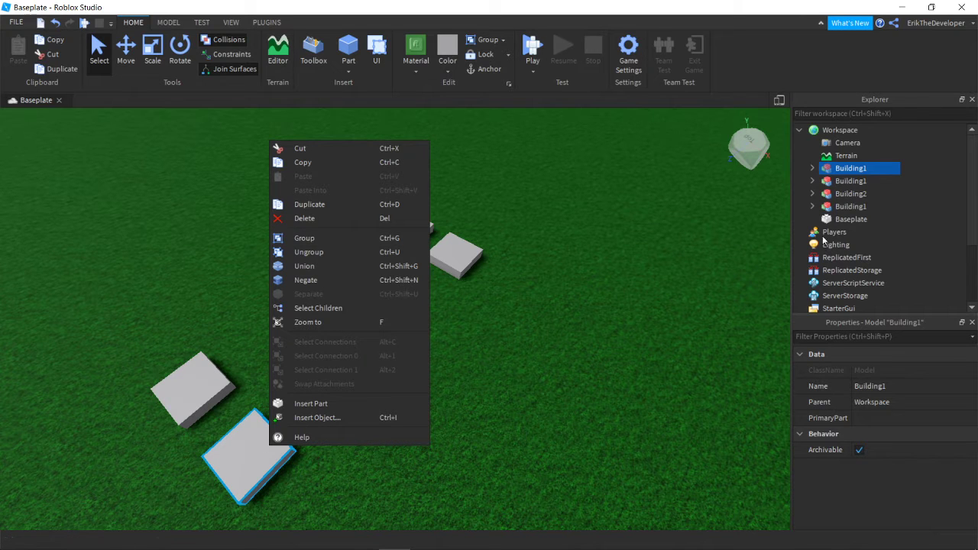
right_click(848, 167)
click(858, 243)
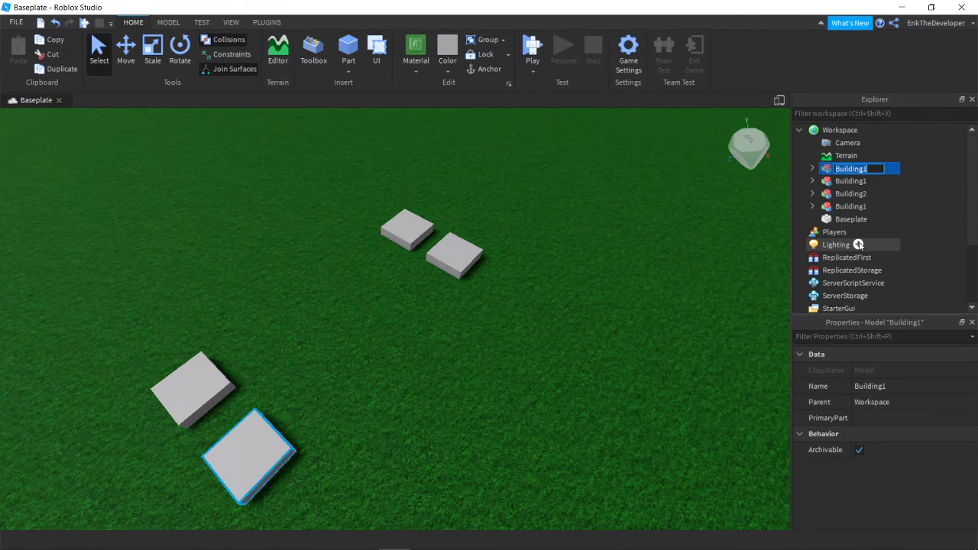
text(Building2)
key(Return)
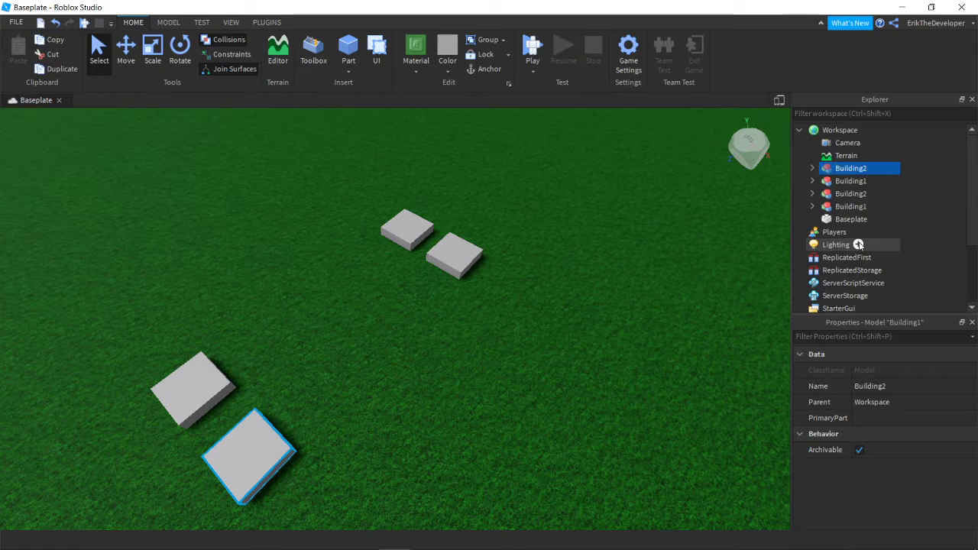
Step: Clear the selection and examine both pairs of Building1 and Building2 slabs from different angles
click(421, 374)
key(a)
right_drag(421, 374, 419, 235)
scroll(428, 222, up, 2)
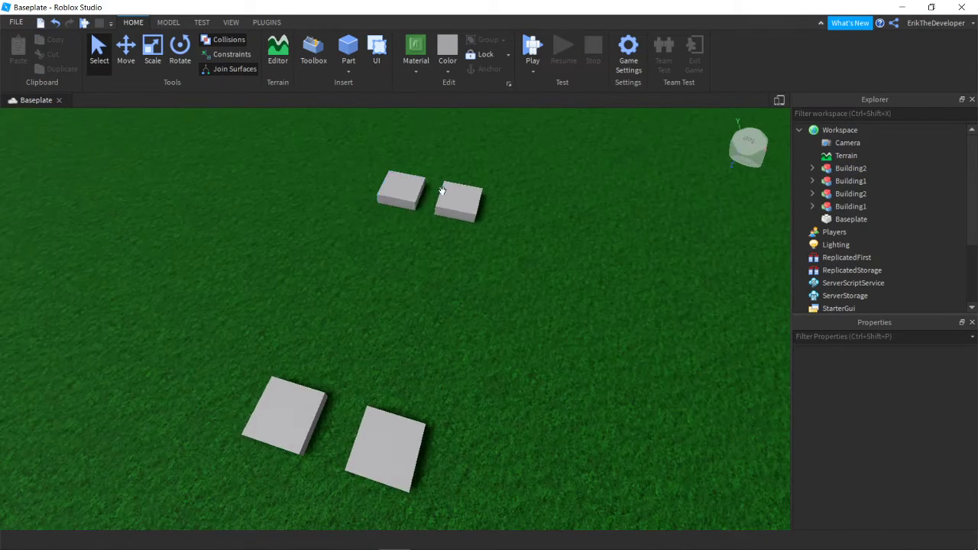
scroll(438, 214, down, 3)
right_drag(441, 192, 439, 215)
scroll(439, 216, up, 4)
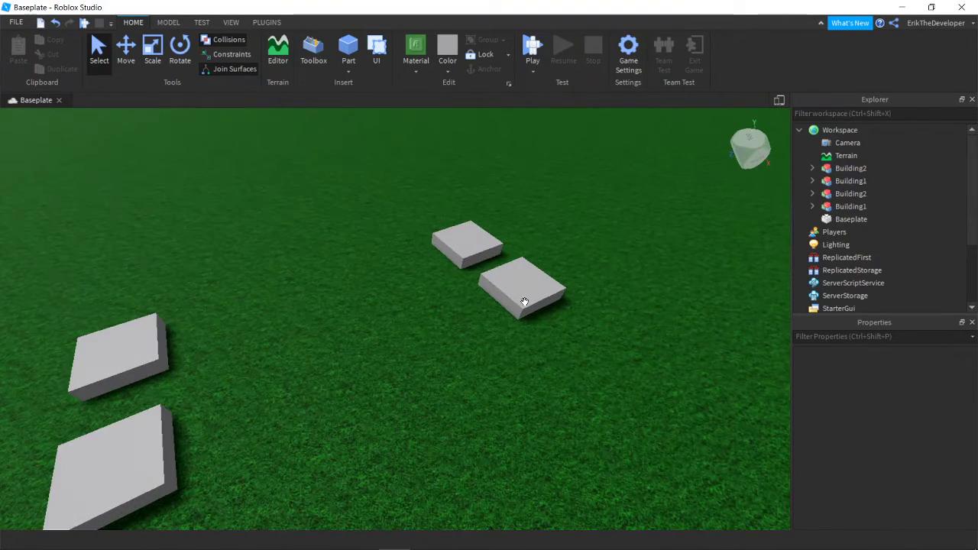
Step: Compare the two pairs of slabs on the baseplate from low, close and overhead viewpoints
right_drag(413, 247, 385, 276)
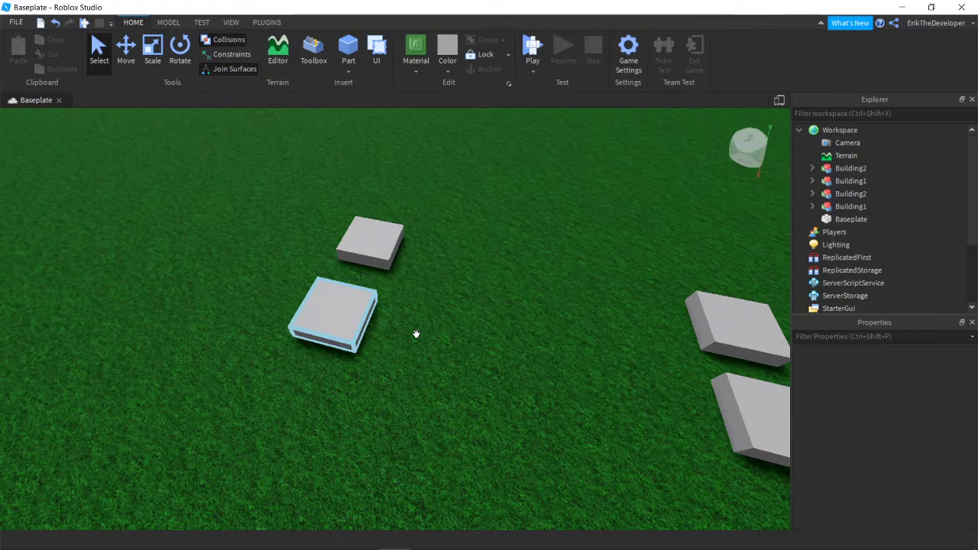
right_drag(416, 333, 418, 339)
scroll(417, 337, up, 3)
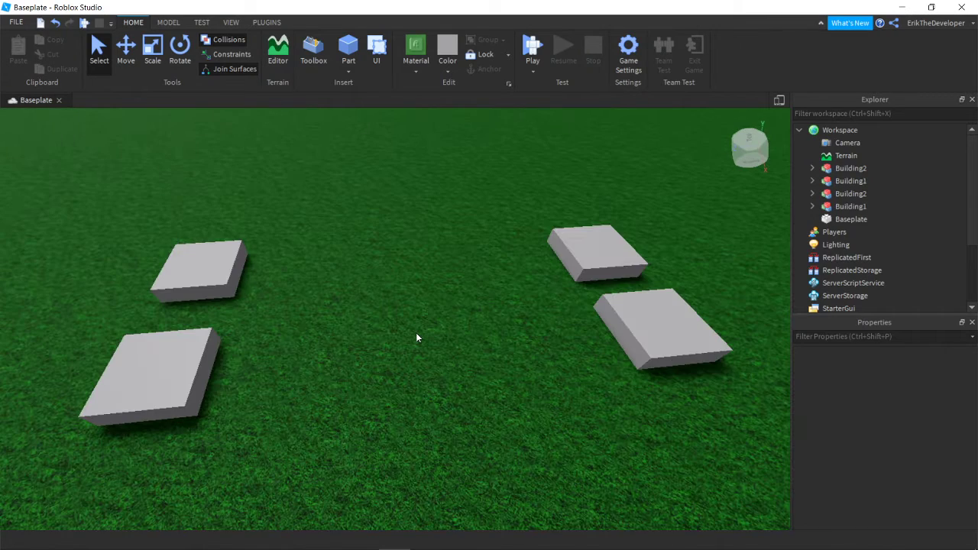
scroll(416, 337, down, 5)
scroll(417, 337, up, 3)
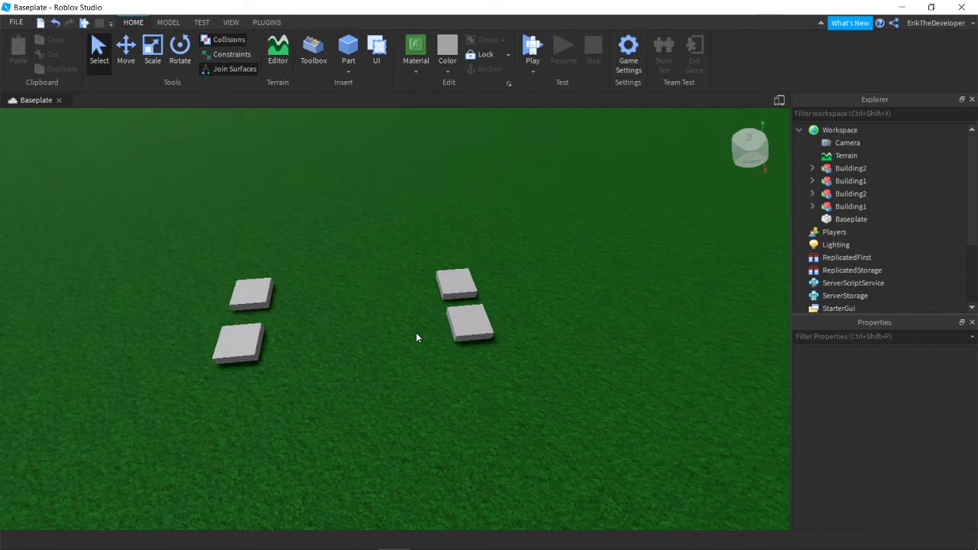
key(a)
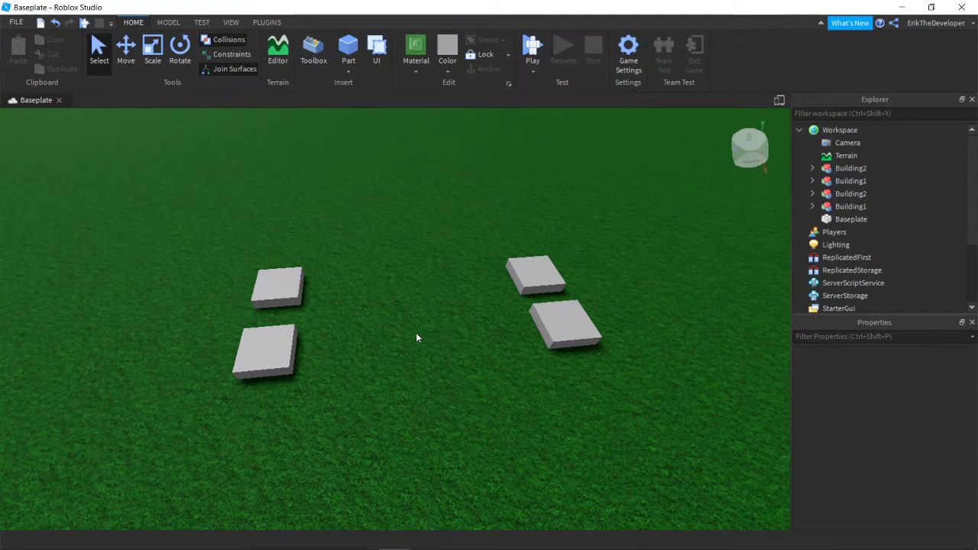
scroll(415, 335, up, 2)
right_drag(416, 337, 406, 286)
scroll(414, 335, down, 3)
scroll(414, 338, up, 2)
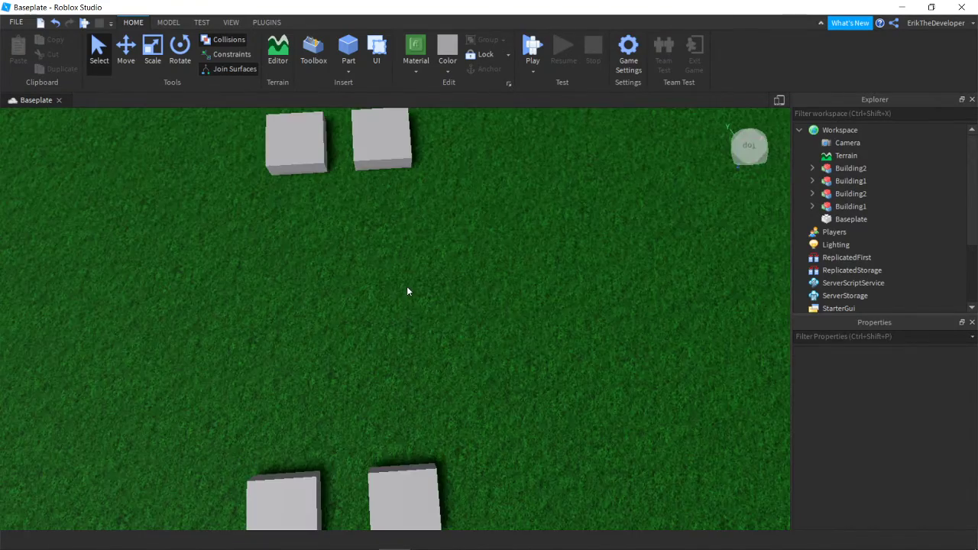
scroll(406, 291, down, 2)
scroll(362, 256, up, 5)
right_drag(362, 255, 401, 350)
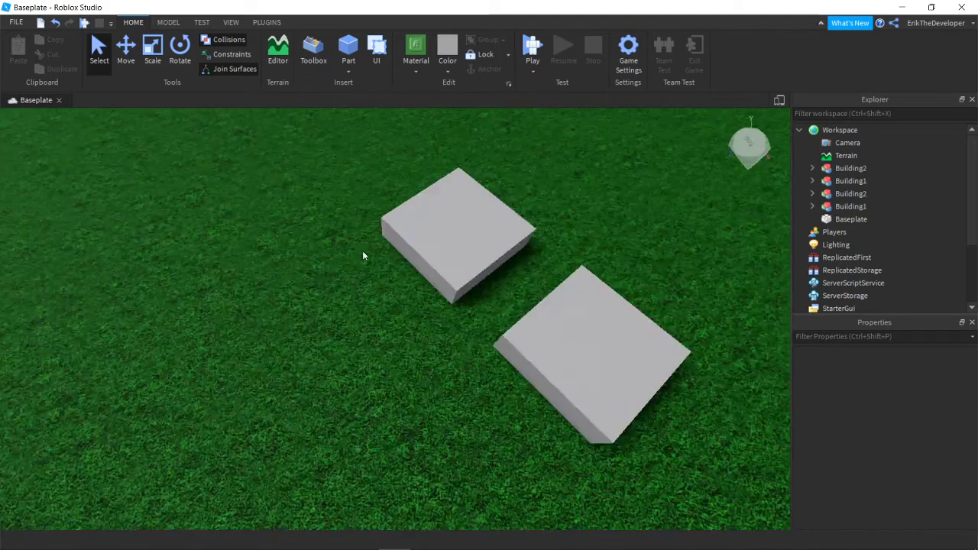
scroll(363, 252, down, 4)
scroll(401, 349, up, 2)
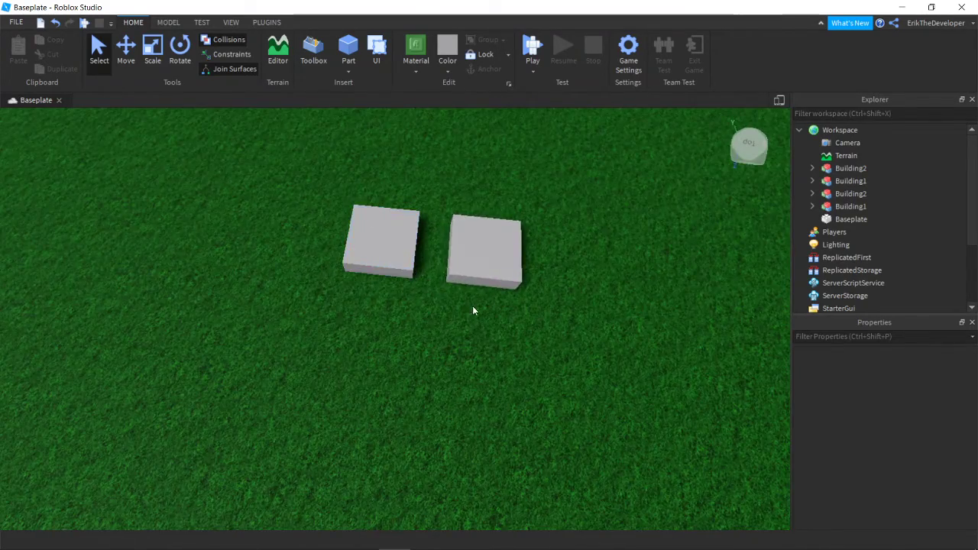
right_drag(472, 310, 330, 194)
scroll(314, 382, down, 3)
scroll(298, 364, up, 3)
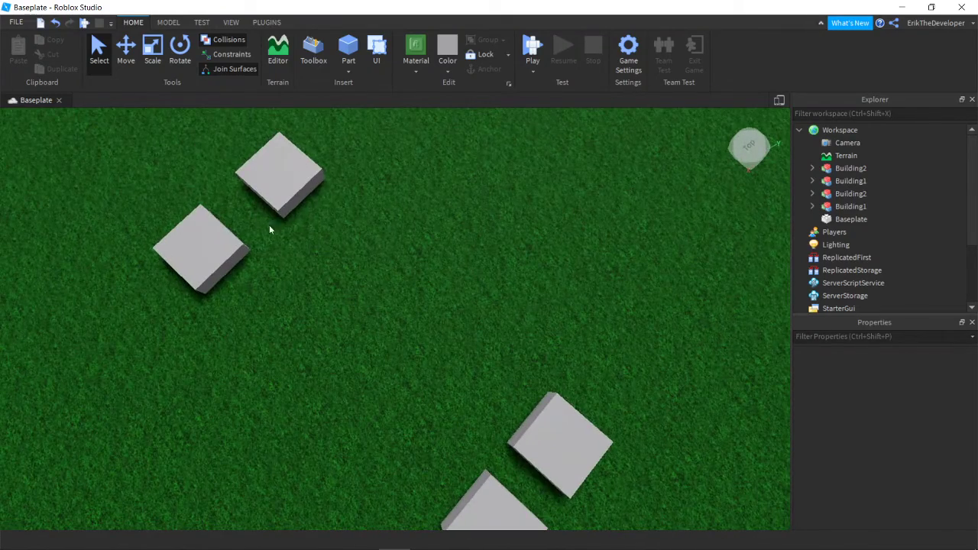
right_drag(447, 406, 447, 405)
Step: Insert a folder into Workspace and move the newer pair of Building1 and Building2 models into it
drag(318, 221, 511, 366)
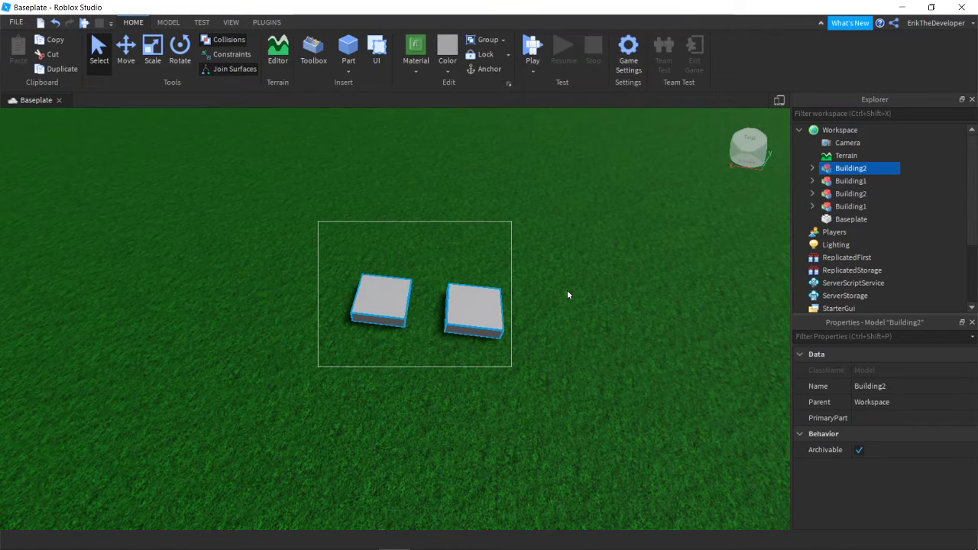
click(841, 130)
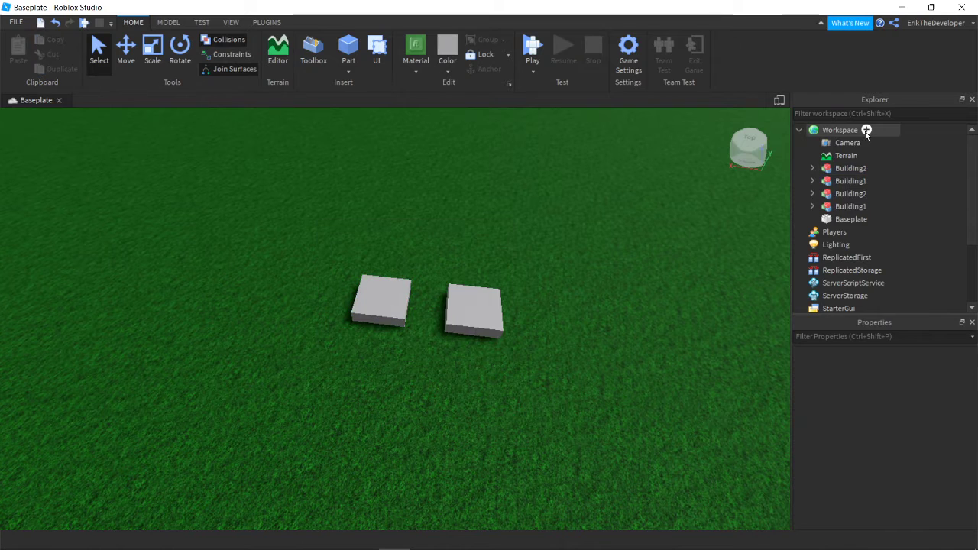
click(867, 130)
click(845, 232)
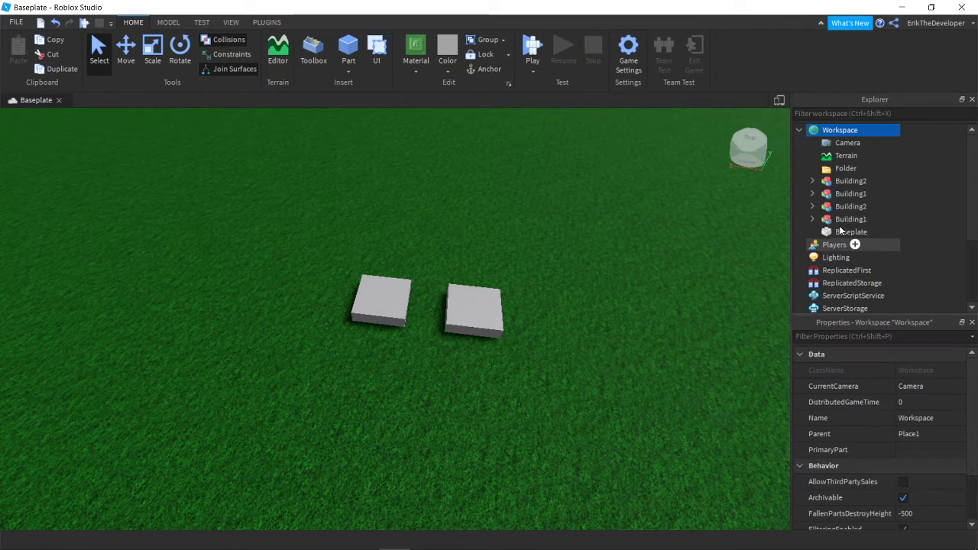
drag(838, 183, 857, 178)
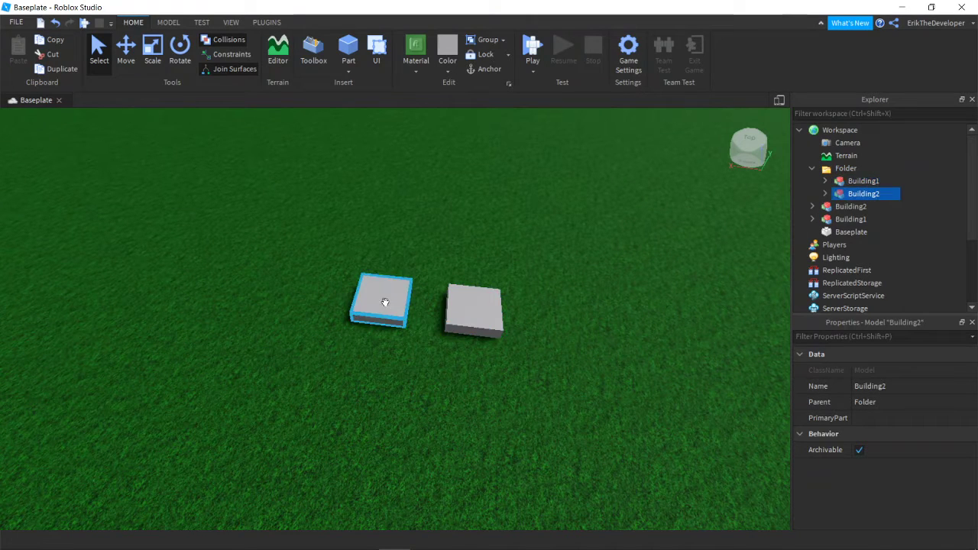
Step: Focus on the folder's Building1 model, rename the folder as City2 and clear the selection
click(486, 314)
right_drag(486, 316, 481, 395)
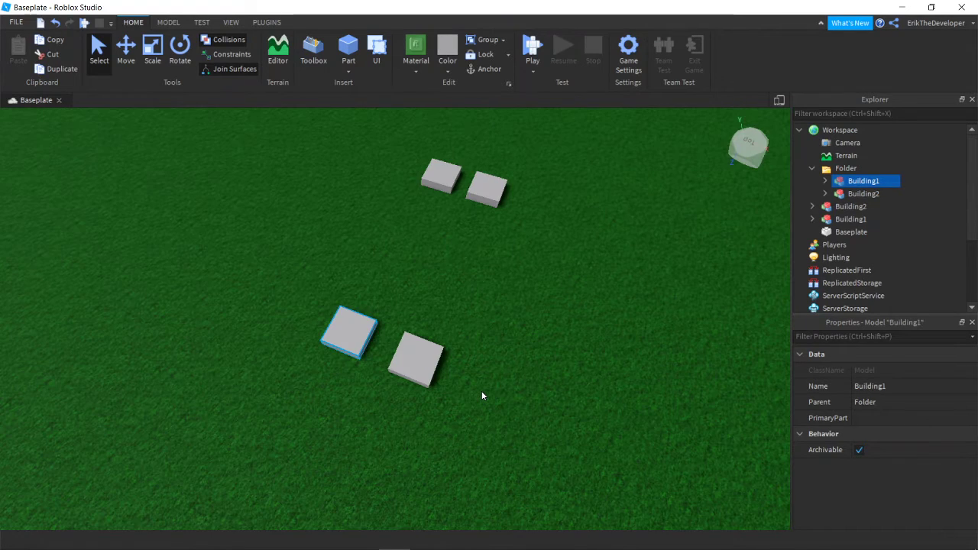
key(f)
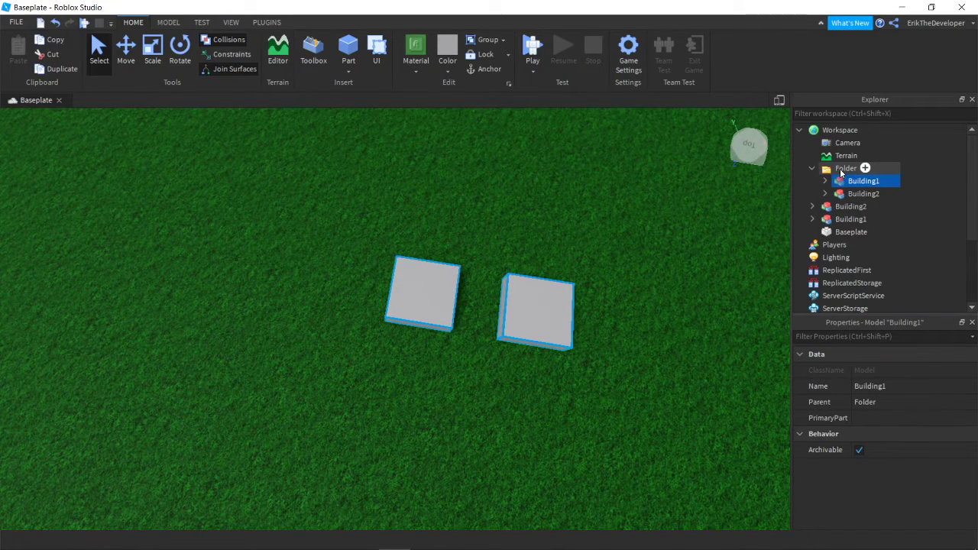
right_click(839, 168)
click(847, 246)
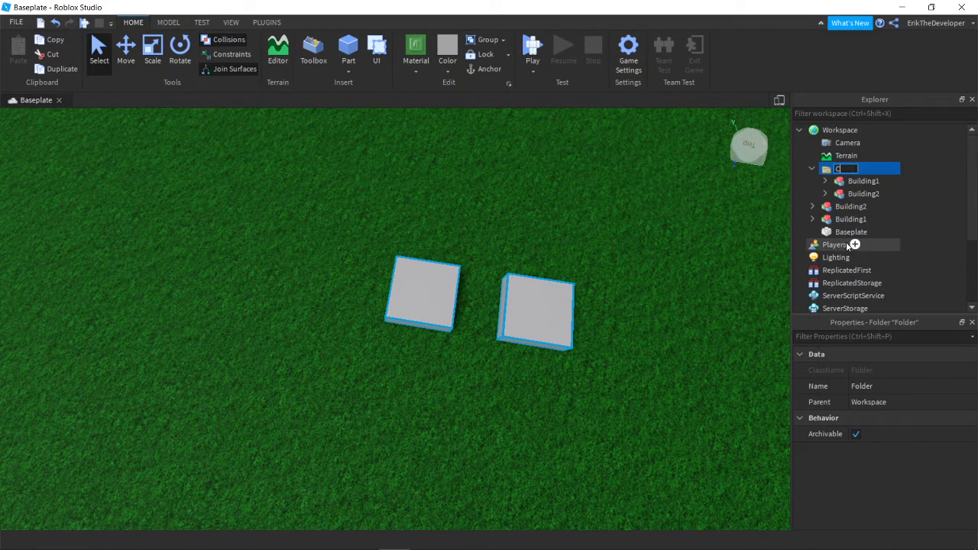
text(City2)
key(Return)
click(637, 220)
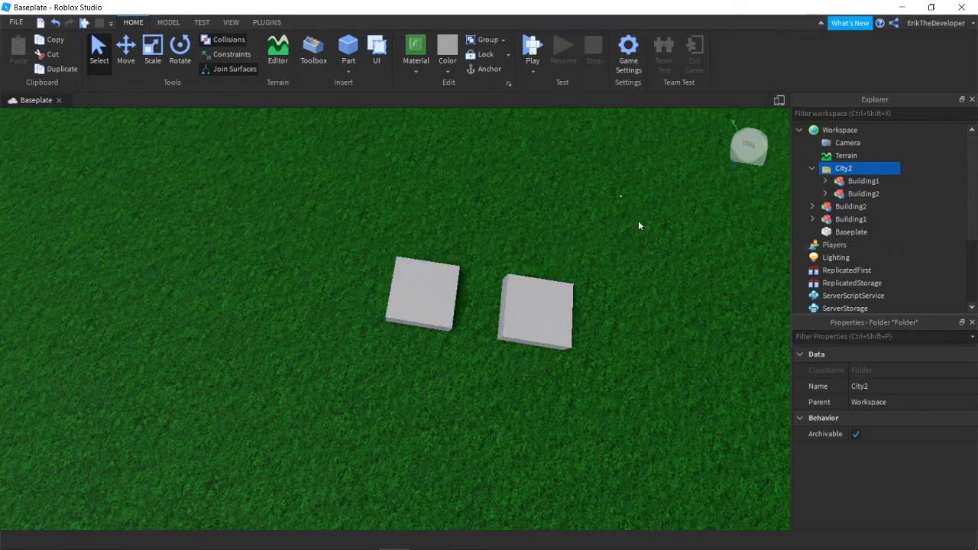
Step: Examine the City2 slabs beside the ungrouped pair, checking which model one of the City2 slabs belongs to
scroll(641, 222, down, 5)
scroll(641, 228, up, 5)
right_drag(642, 228, 642, 227)
scroll(641, 227, down, 3)
mouse_move(842, 172)
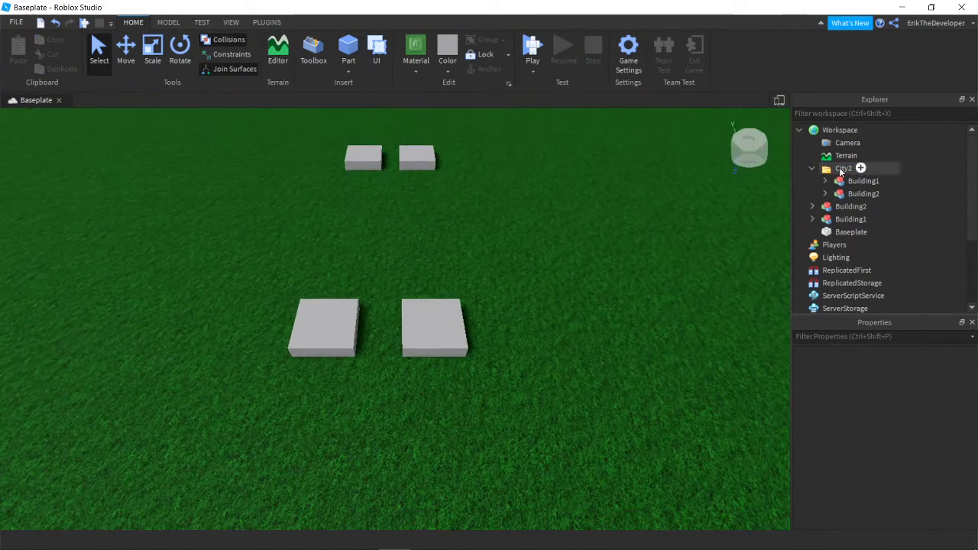
click(321, 339)
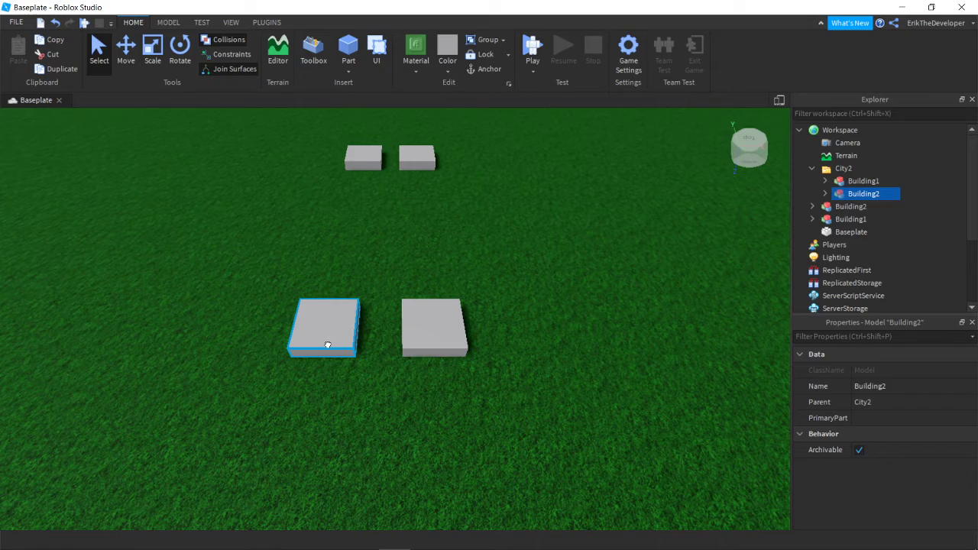
click(577, 375)
right_drag(577, 375, 577, 375)
scroll(578, 374, down, 5)
scroll(577, 374, up, 5)
scroll(577, 374, down, 3)
scroll(576, 374, down, 2)
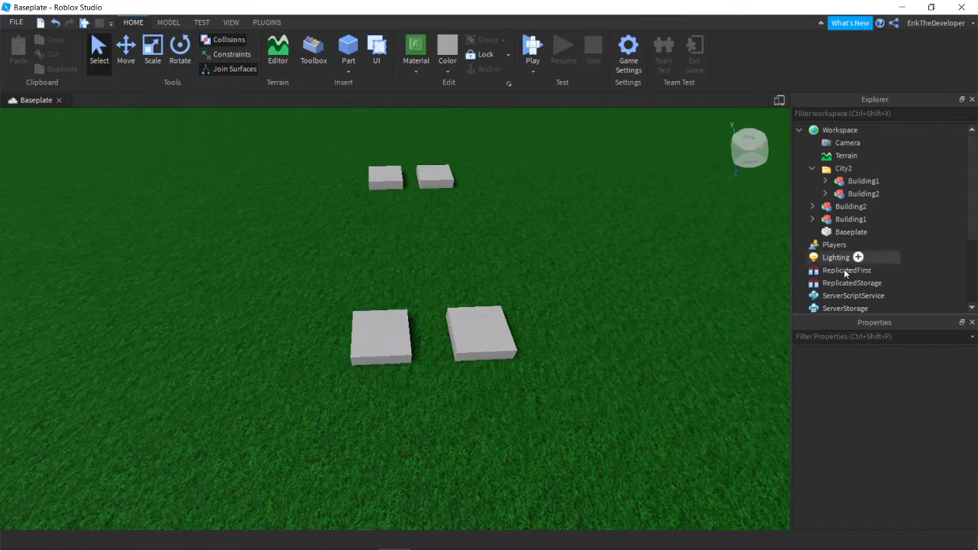
scroll(623, 285, up, 4)
right_drag(624, 285, 623, 285)
scroll(623, 285, down, 7)
scroll(624, 290, up, 1)
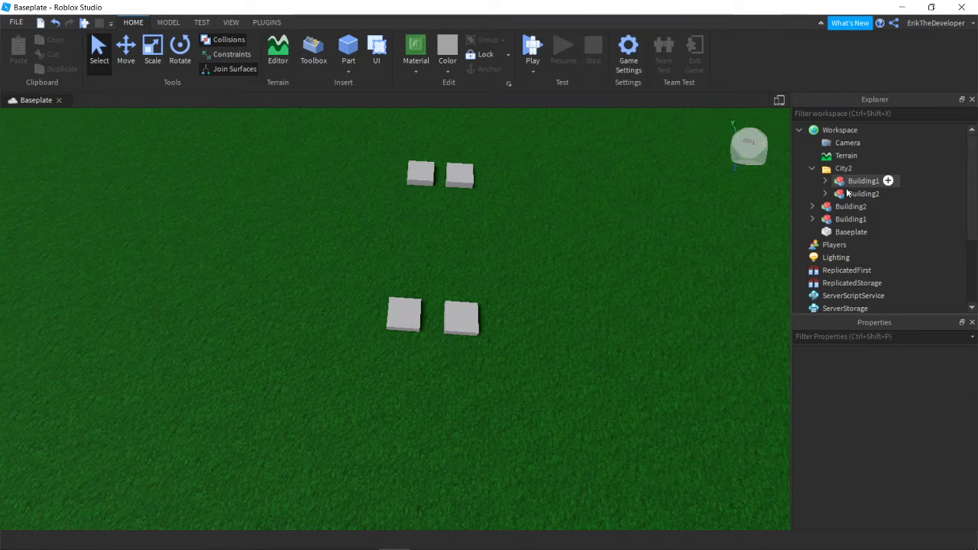
Step: Search the objects insertable into ReplicatedFirst for "fol" and leave the list without adding anything
click(866, 133)
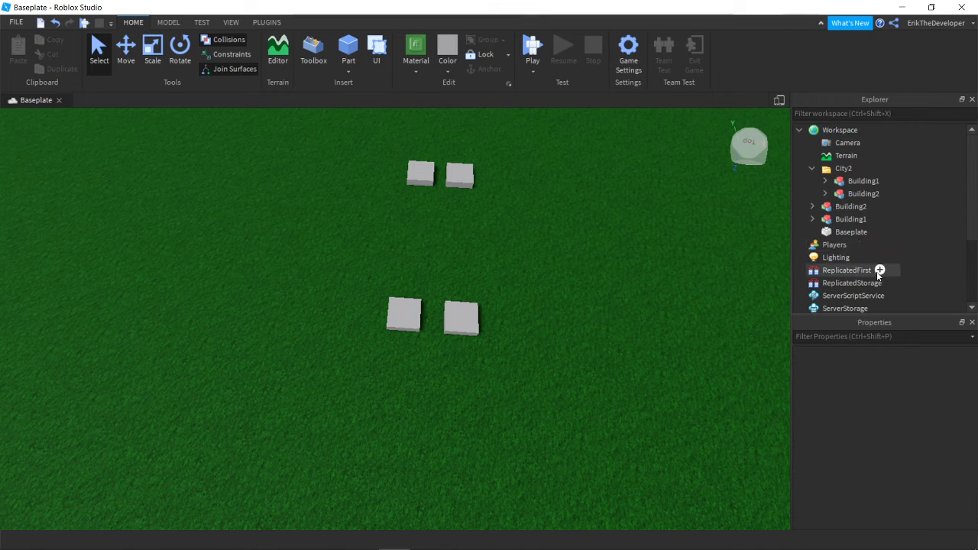
click(877, 272)
text(fol)
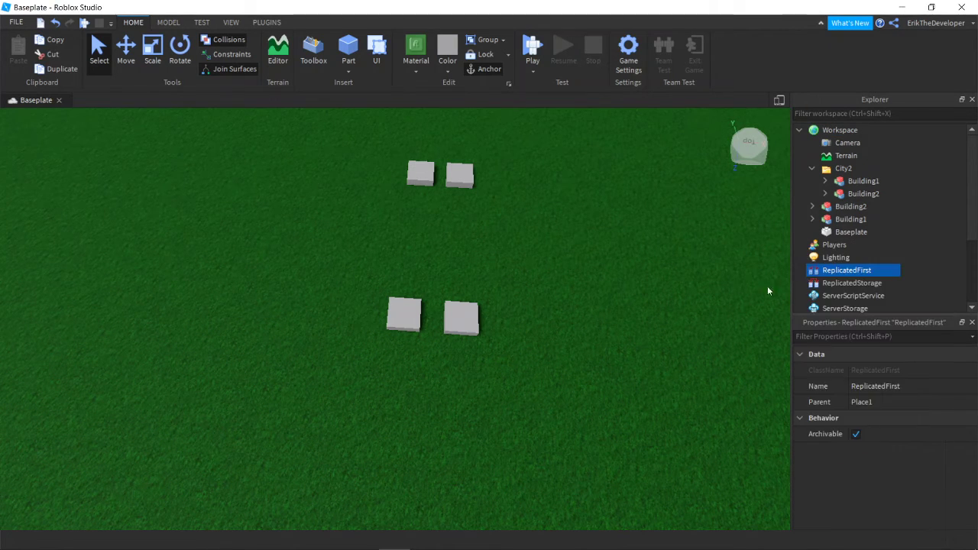
scroll(887, 245, down, 1)
scroll(914, 250, up, 1)
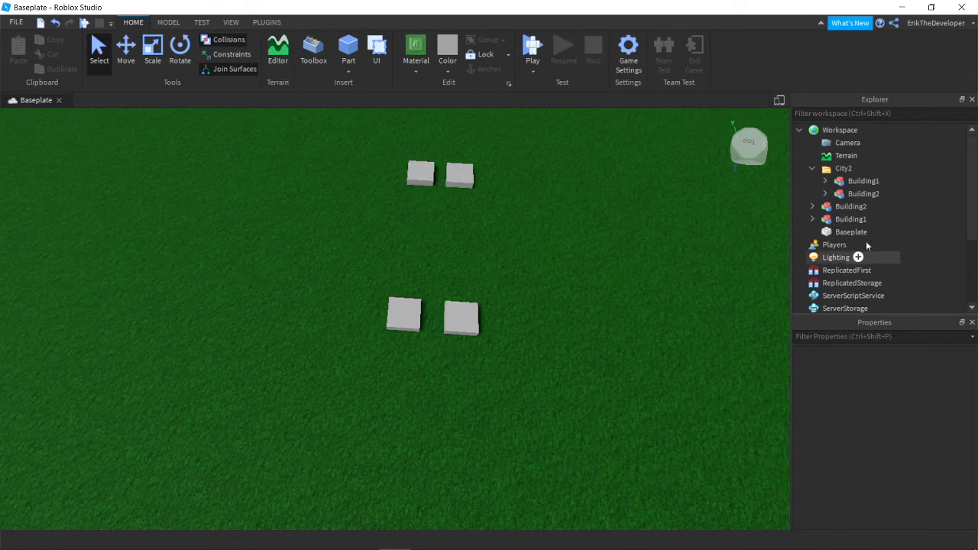
Step: Inspect the City2 pair up close and at a distance, with the ungrouped pair in view
right_drag(489, 335, 494, 338)
scroll(488, 334, up, 3)
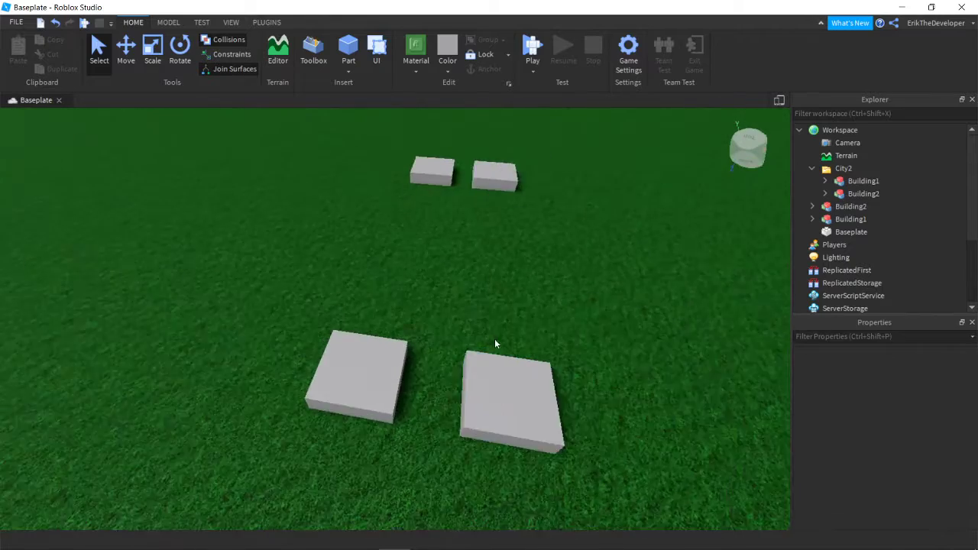
scroll(441, 359, down, 2)
right_drag(442, 359, 478, 341)
scroll(478, 341, up, 1)
scroll(388, 333, down, 2)
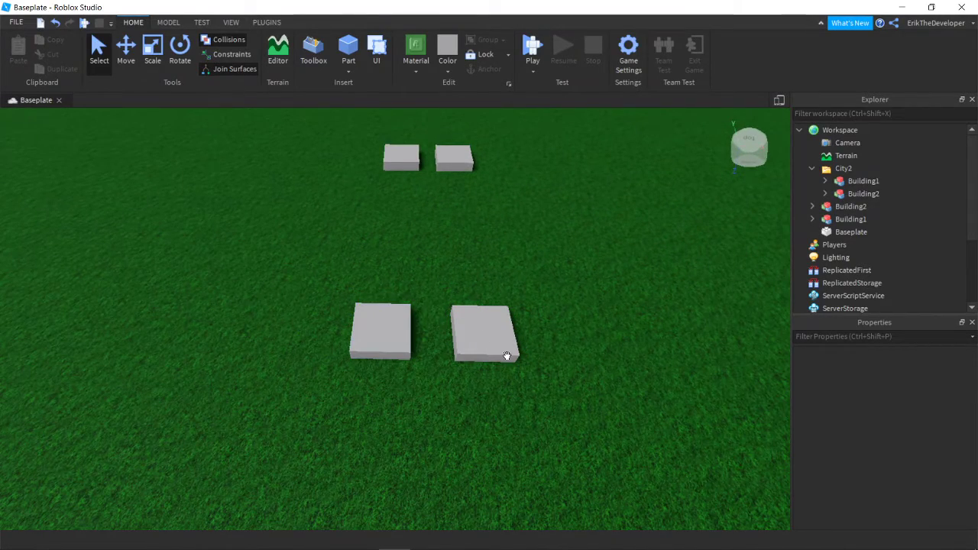
right_drag(507, 356, 428, 334)
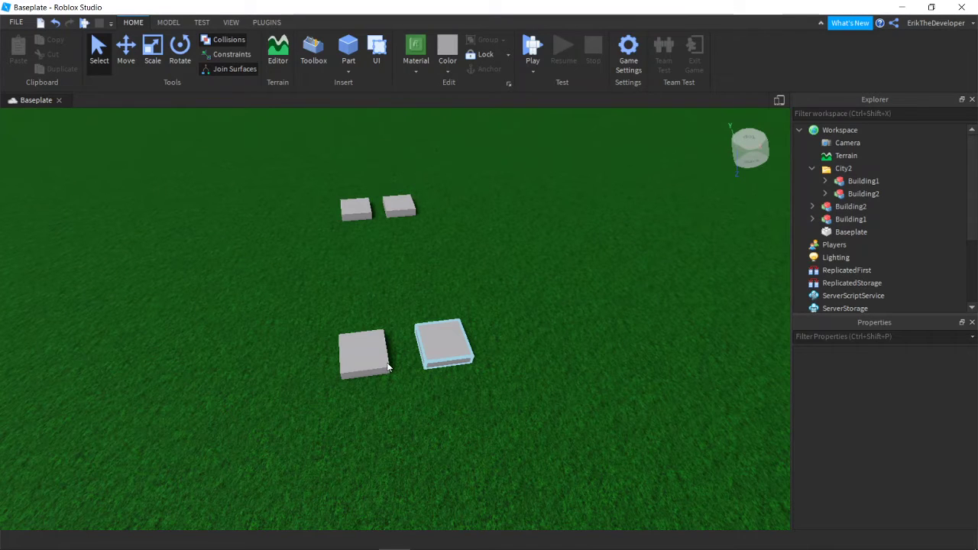
scroll(544, 367, up, 1)
right_drag(388, 368, 500, 358)
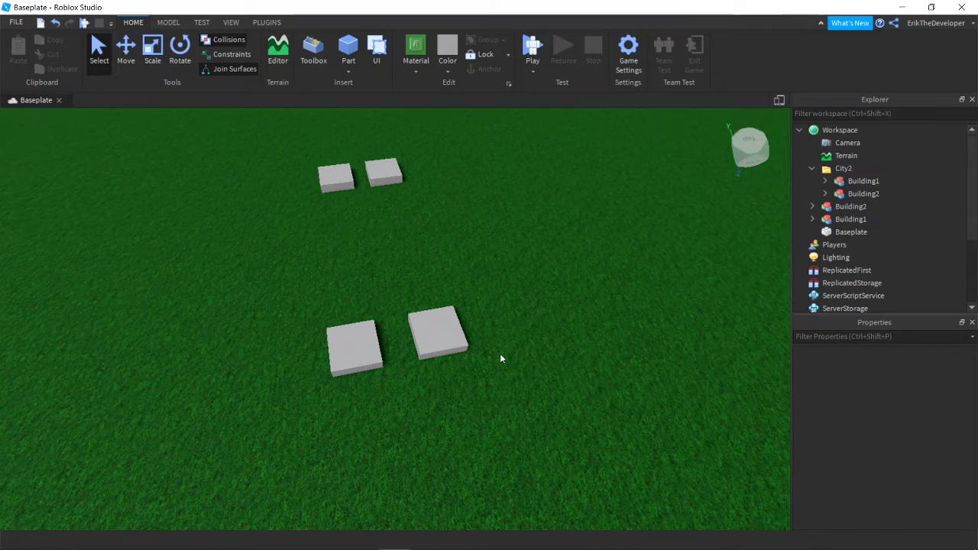
Step: Delete the Building2 and Building1 models in City2, as well as the City2 folder itself
click(443, 330)
key(Delete)
click(332, 350)
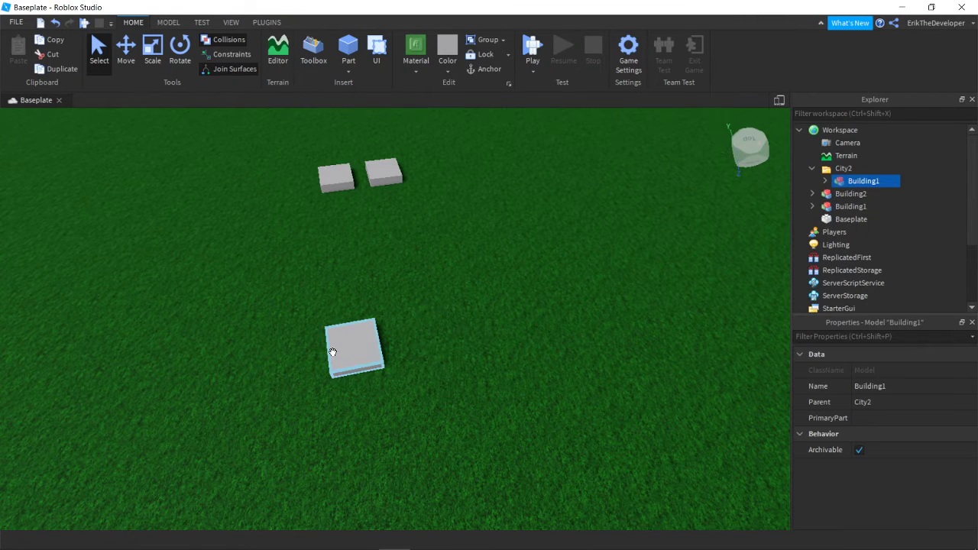
key(Delete)
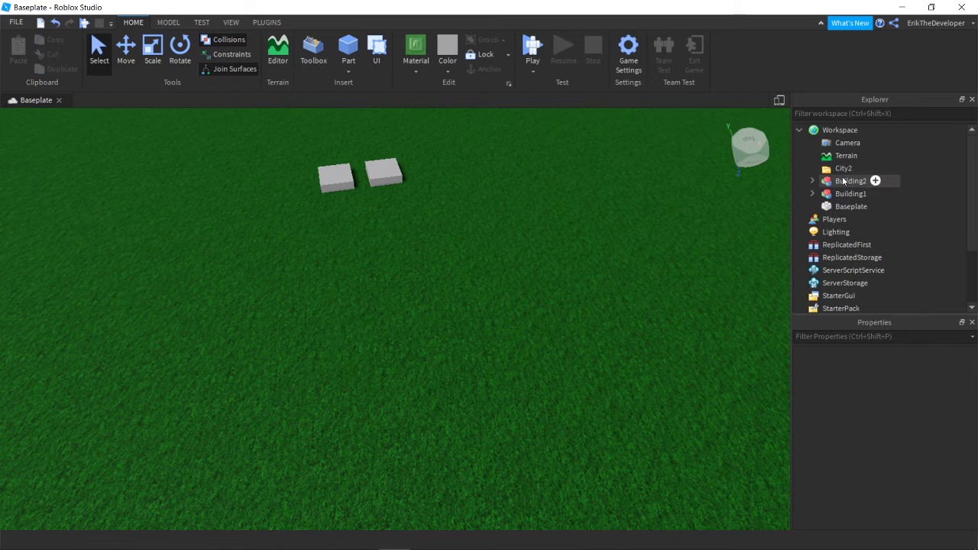
click(843, 169)
key(Delete)
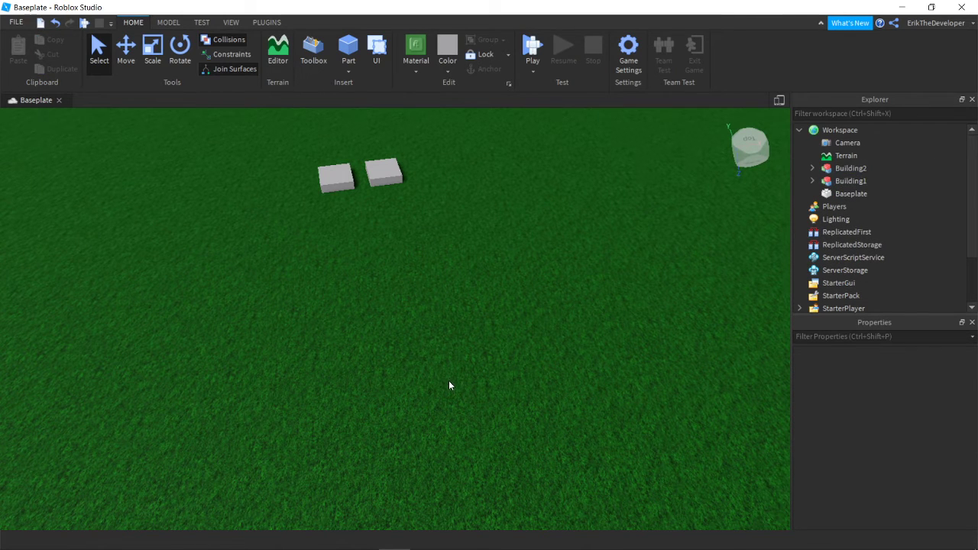
Step: Examine the remaining Building1 and Building2 slabs on the baseplate from several distances and angles
right_drag(449, 383, 449, 382)
scroll(449, 381, up, 5)
scroll(448, 381, down, 4)
scroll(583, 305, down, 2)
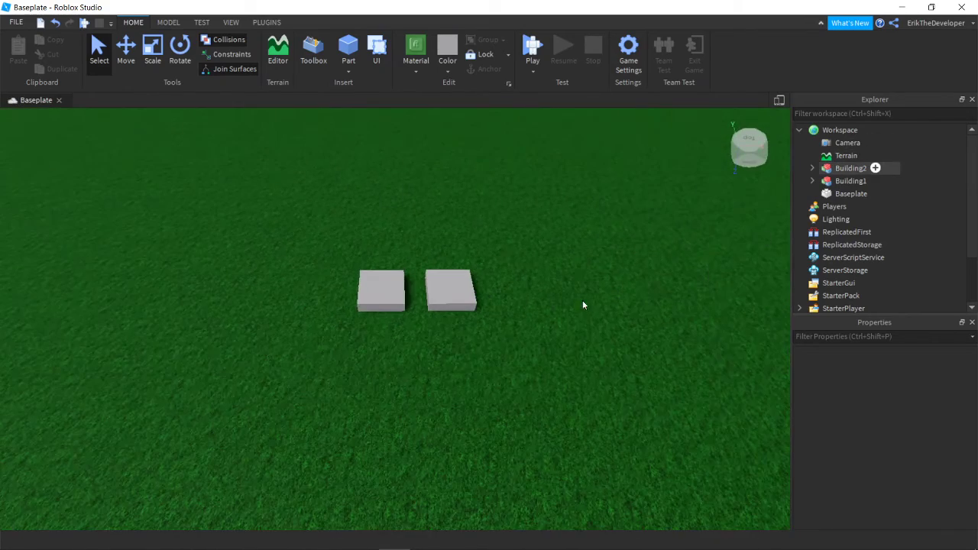
right_drag(348, 365, 368, 363)
scroll(368, 362, up, 2)
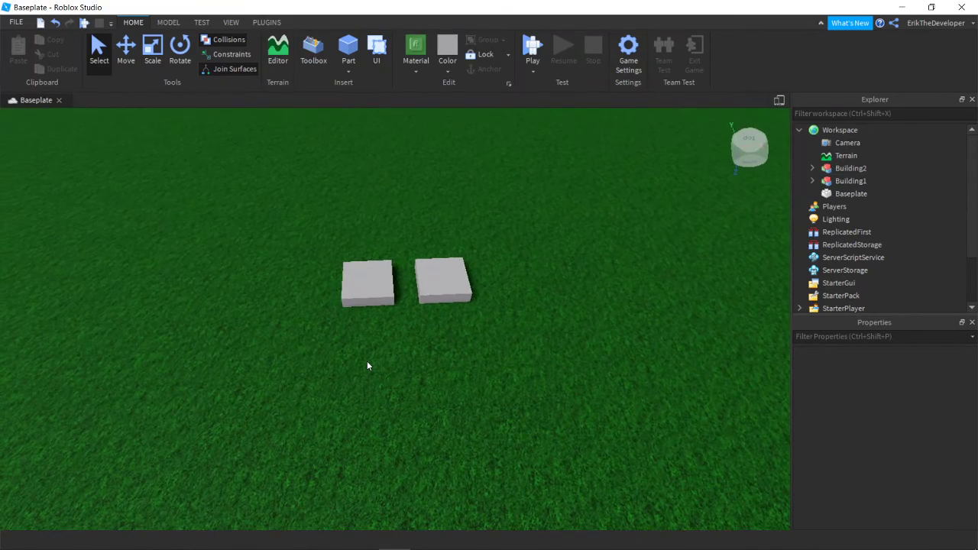
scroll(452, 372, down, 2)
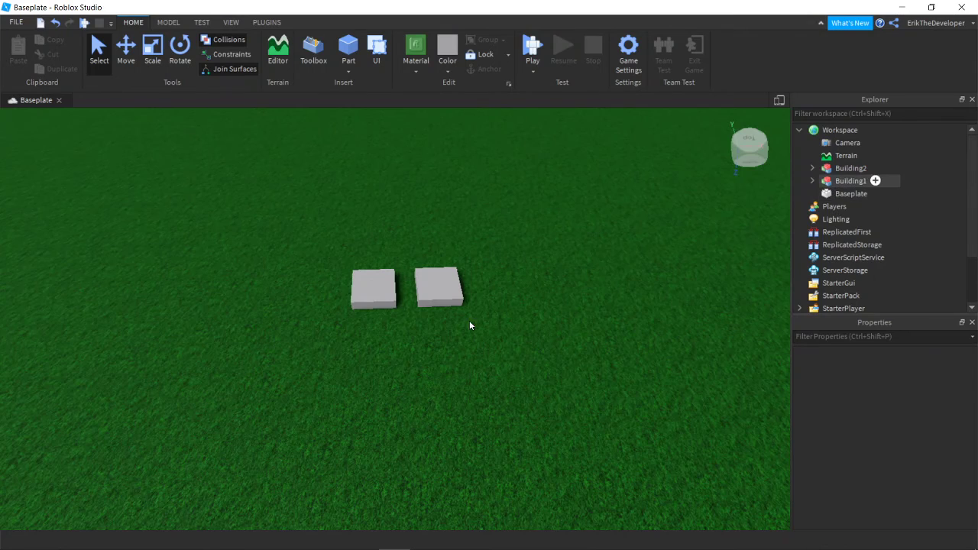
right_drag(469, 320, 449, 329)
scroll(449, 329, up, 2)
scroll(458, 329, down, 2)
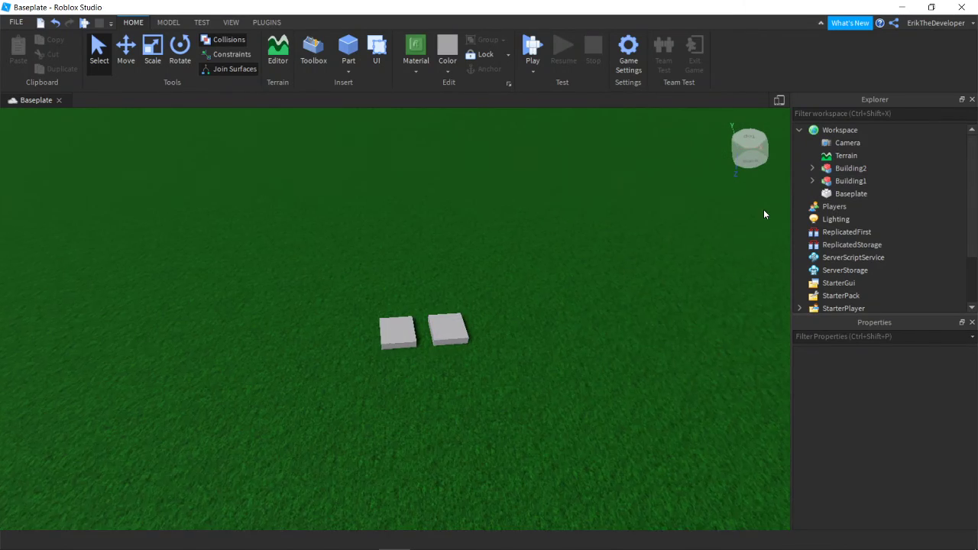
scroll(568, 328, down, 2)
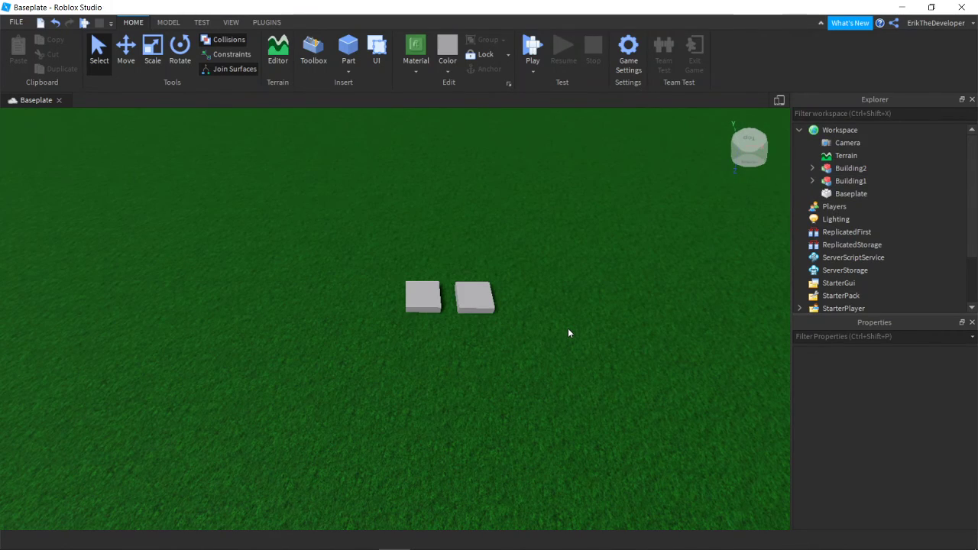
right_drag(531, 348, 503, 363)
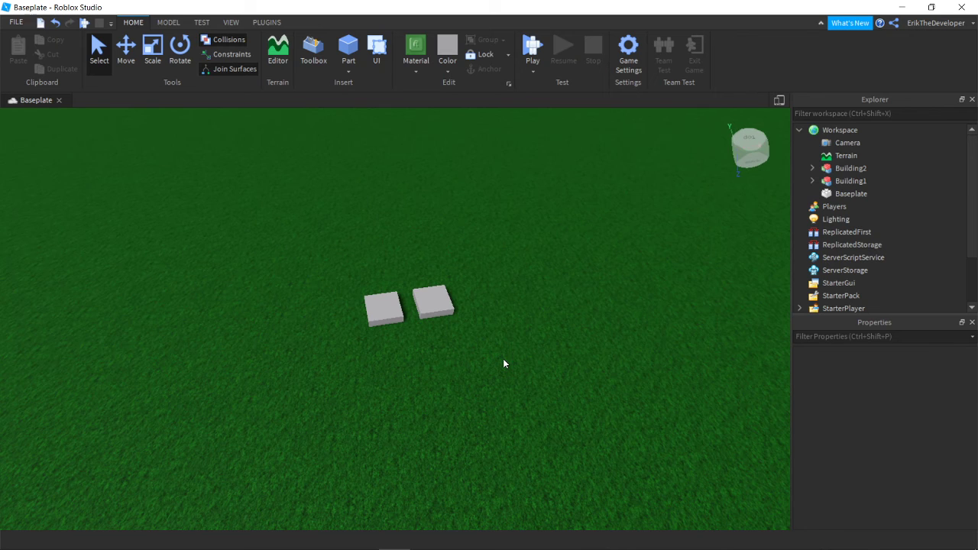